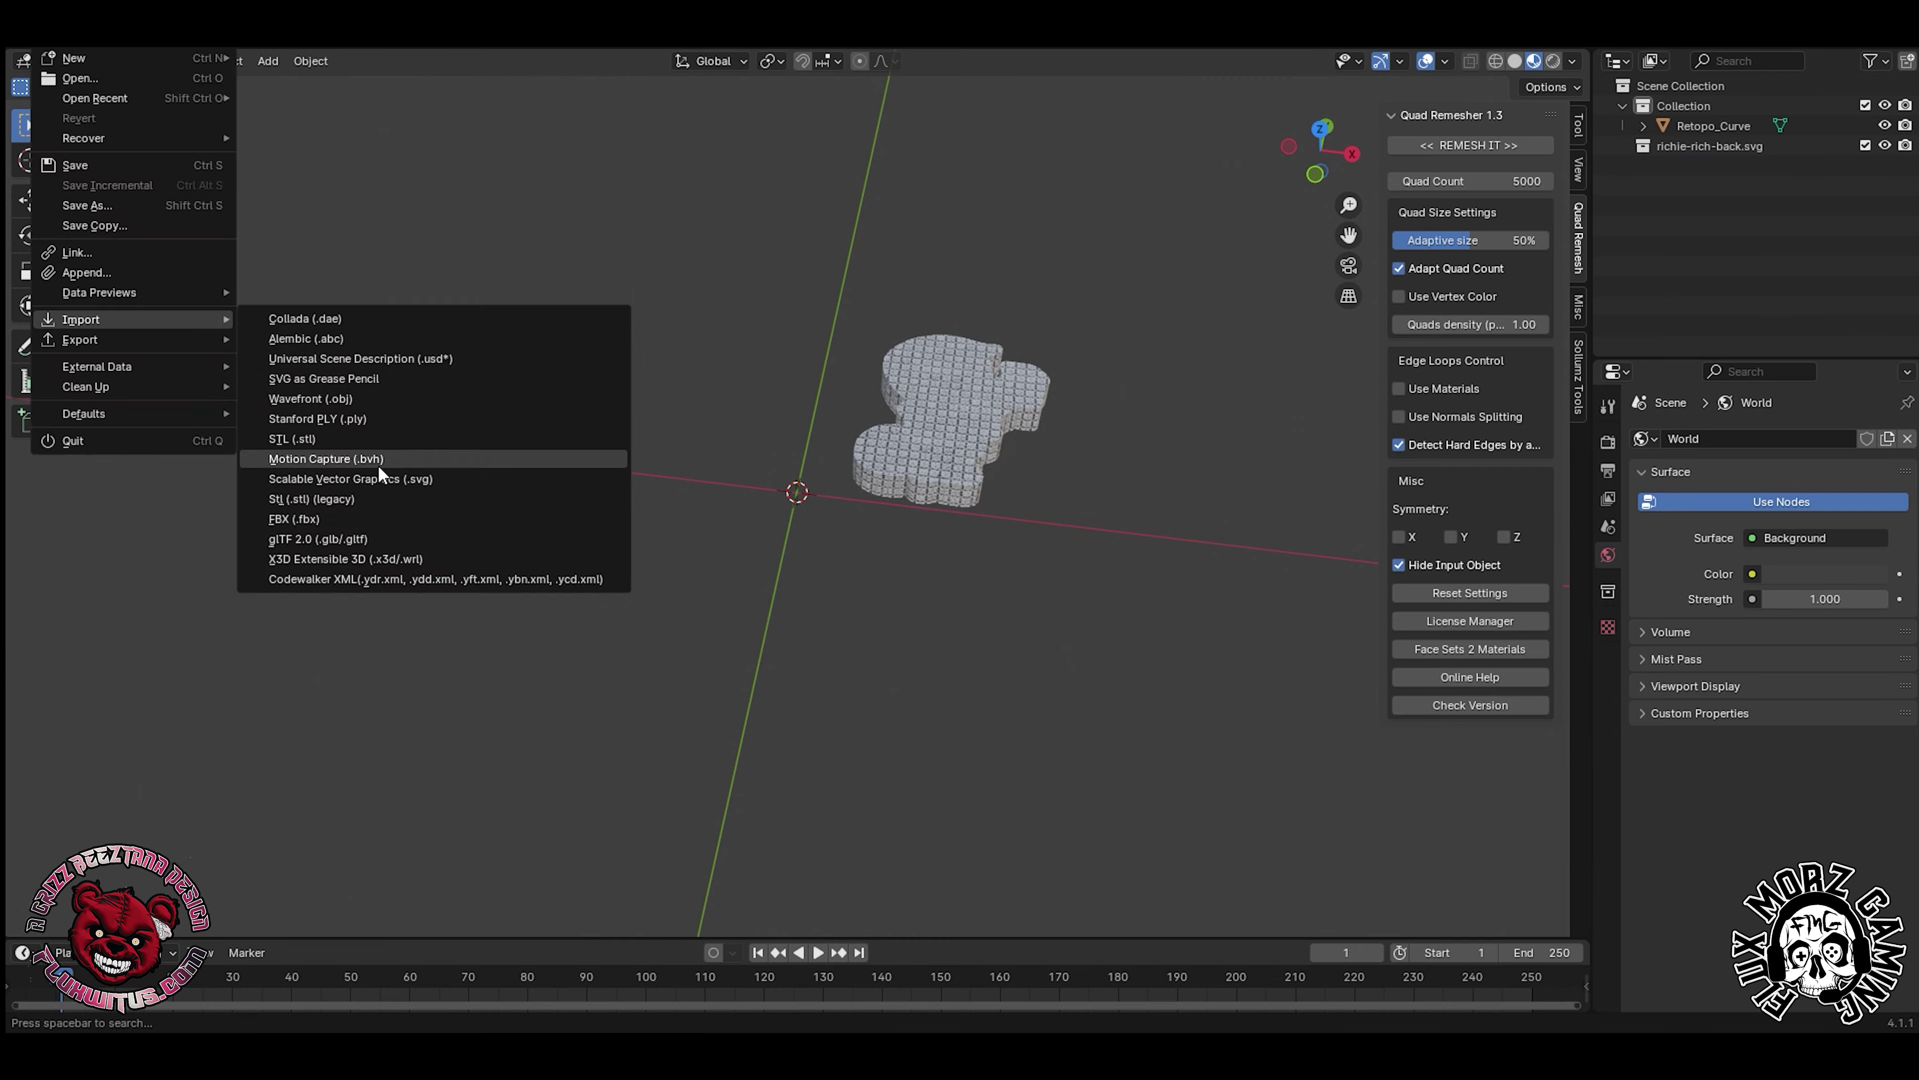
- Import richie-rich-front.svg and raise its curve slightly above the Richie Rich back piece
click(377, 476)
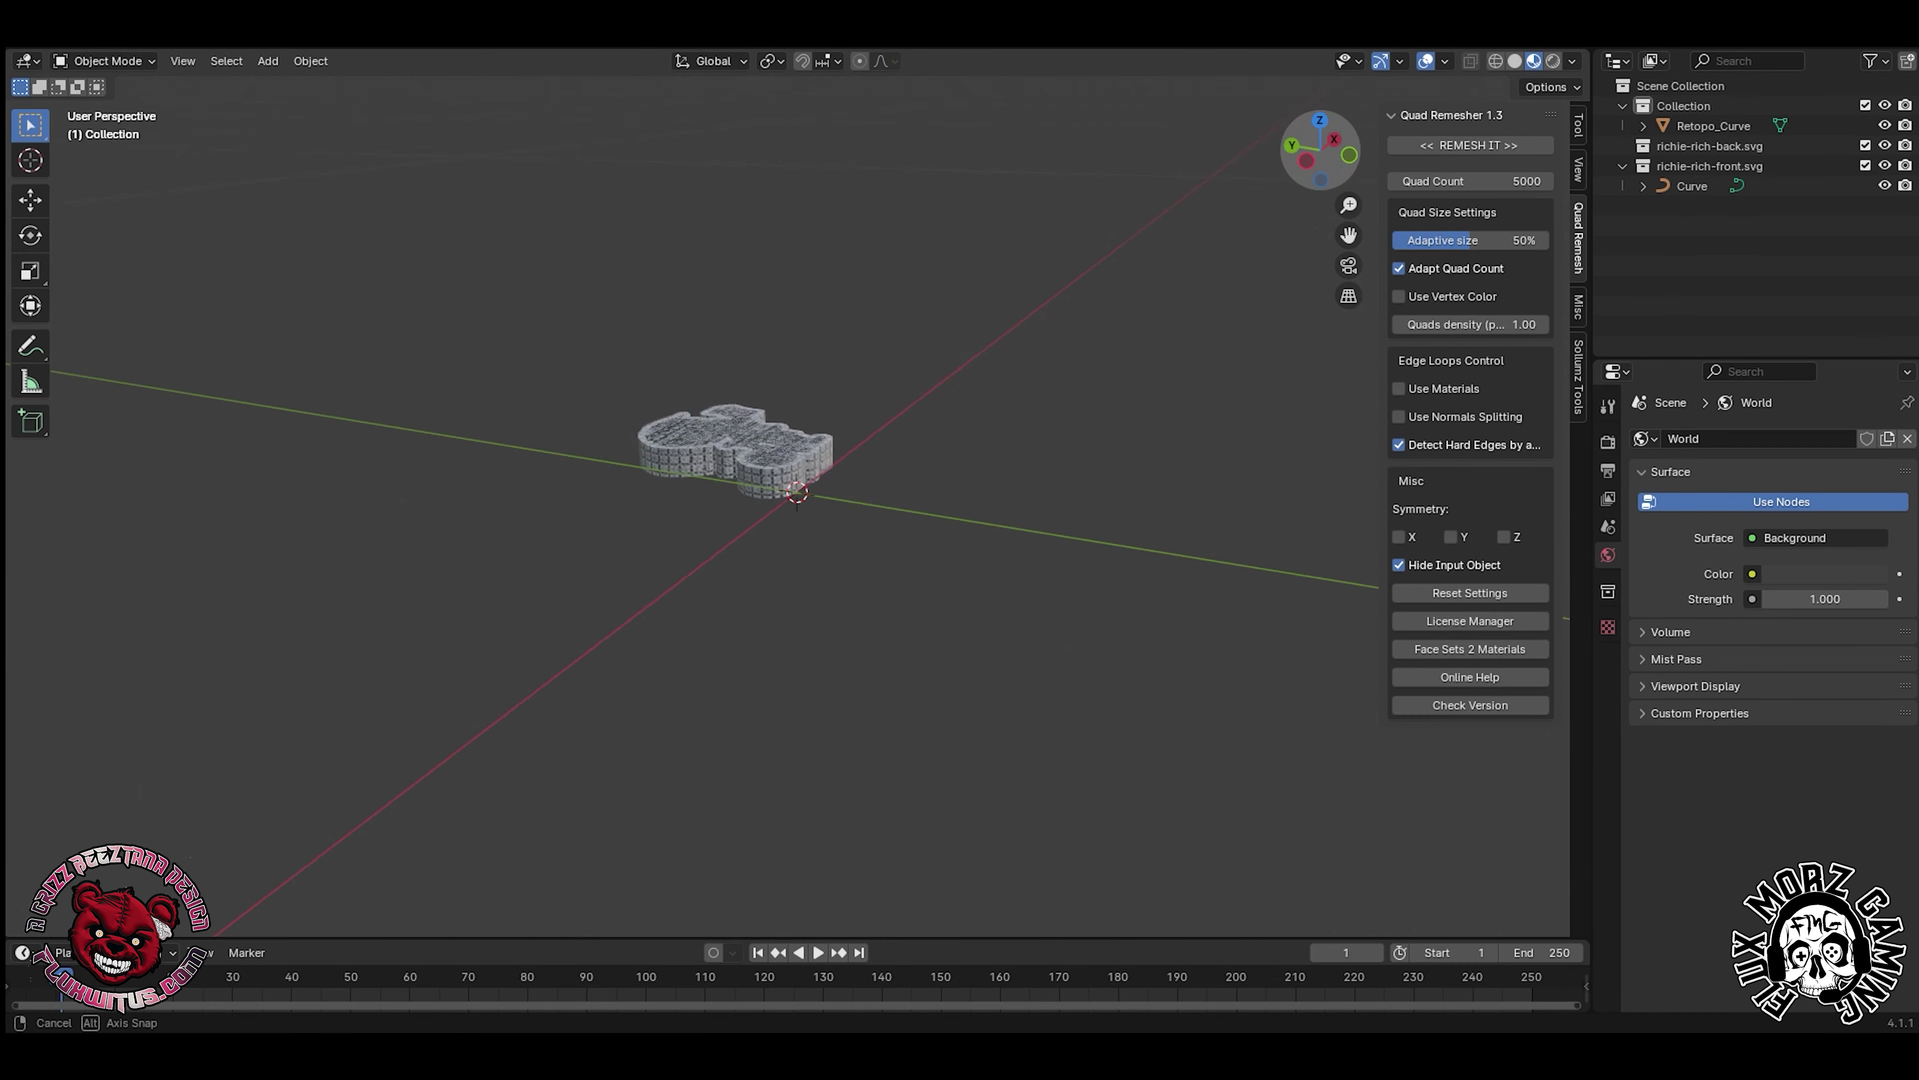
click(651, 438)
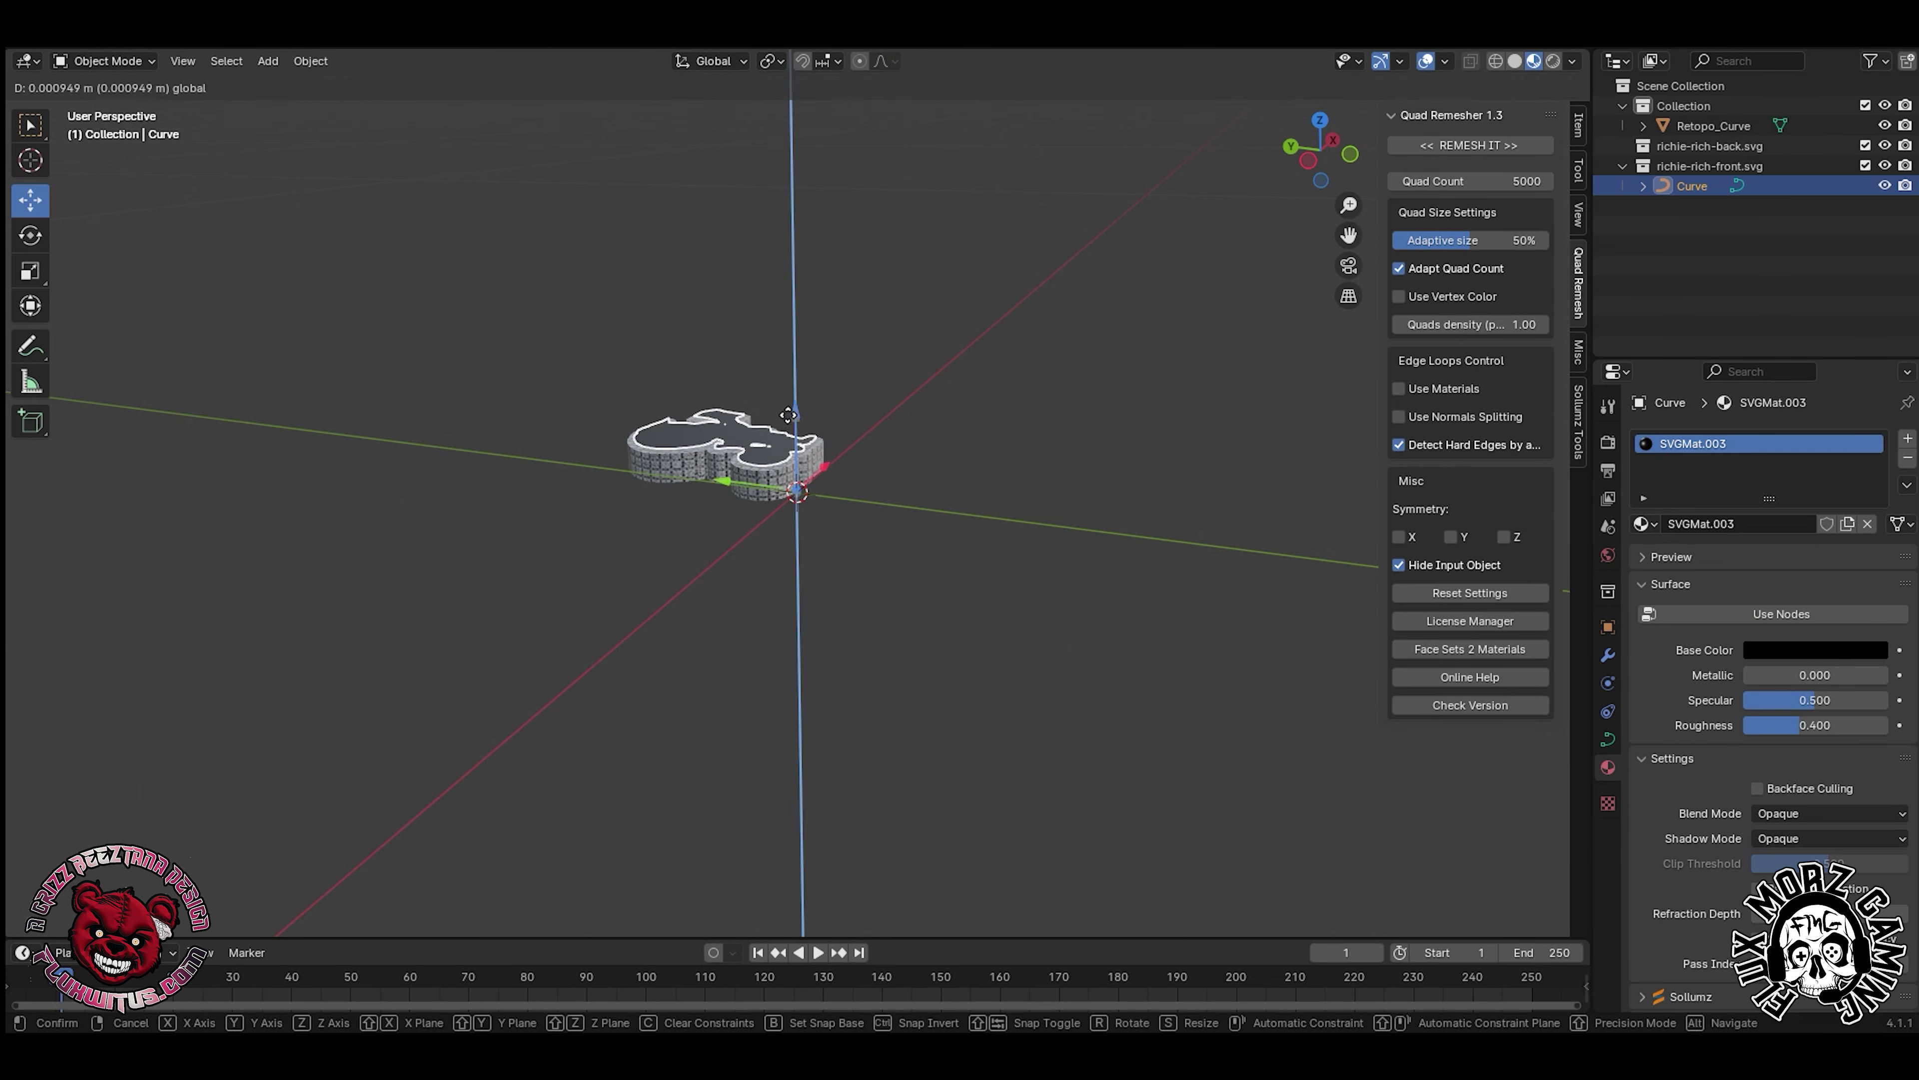
right_click(651, 439)
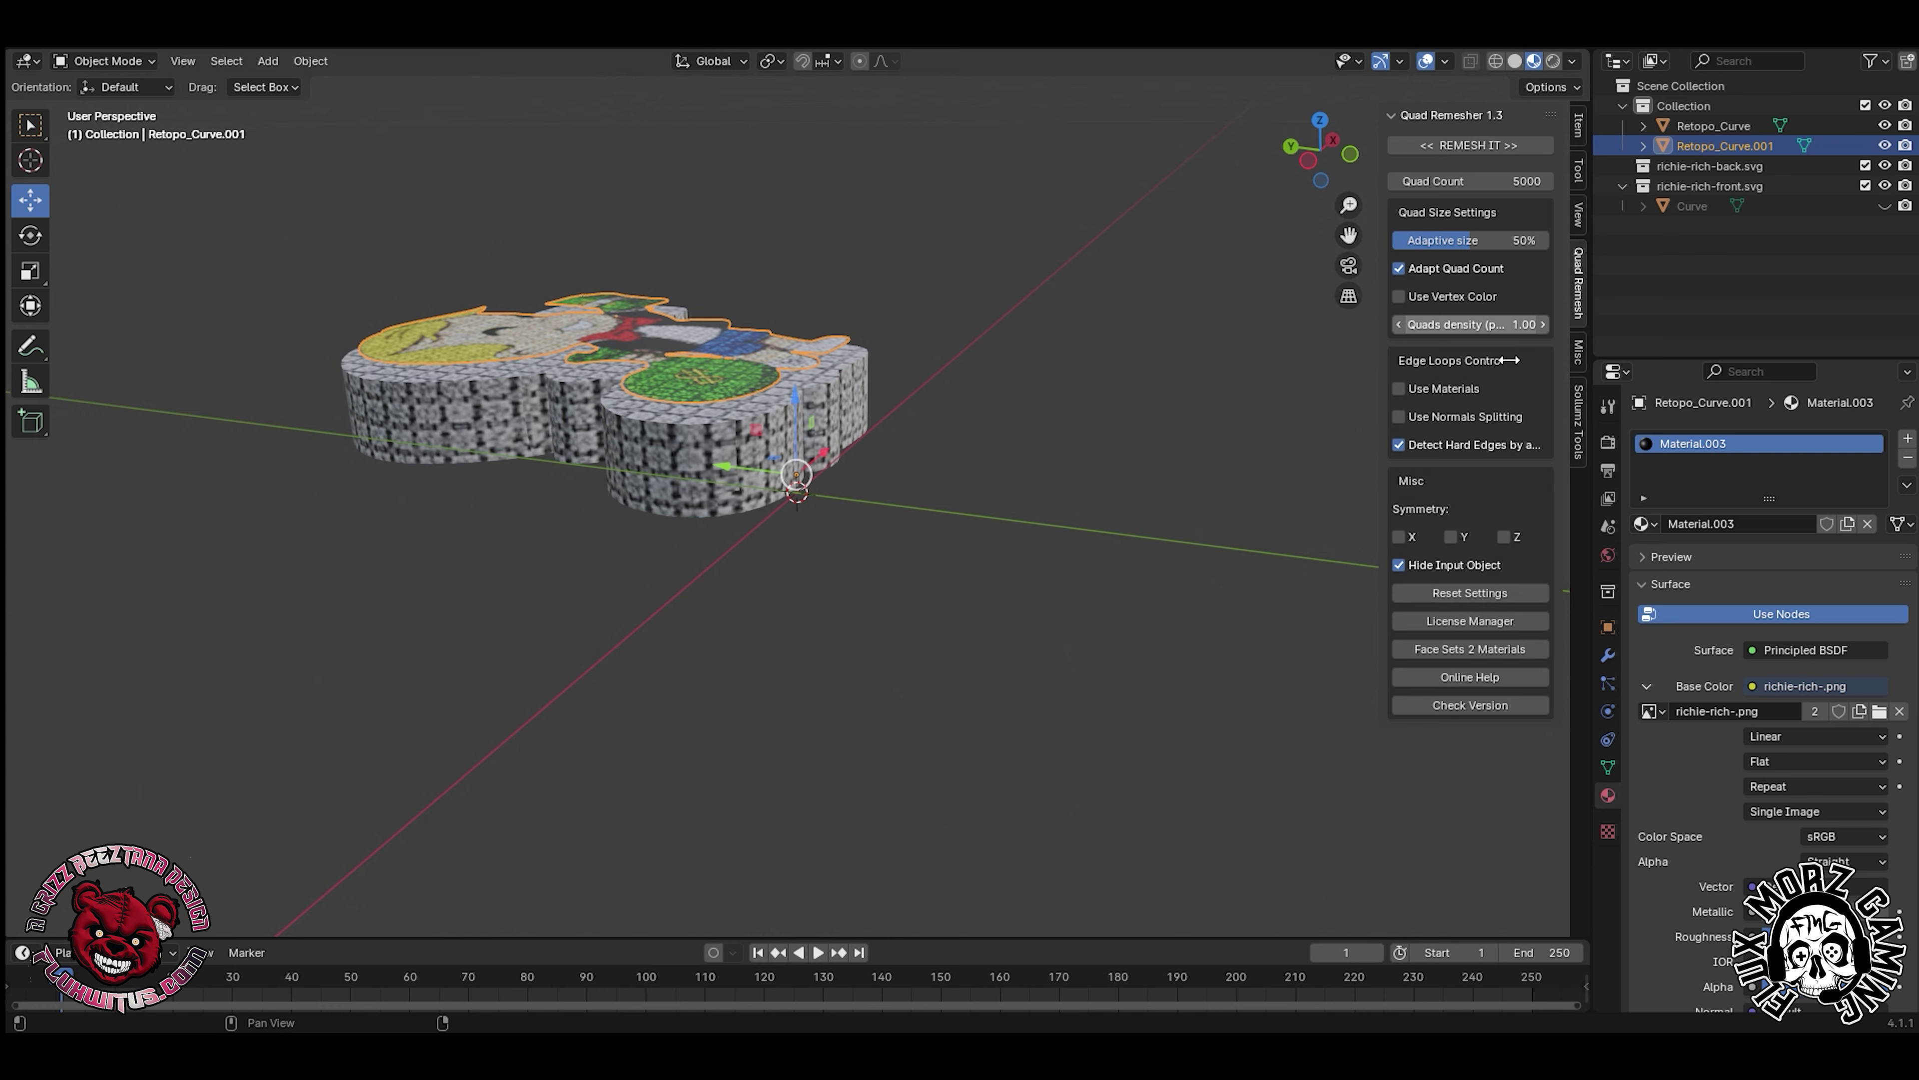
- Add a Solidify modifier to the remeshed Richie Rich front mesh
click(1608, 655)
click(1781, 439)
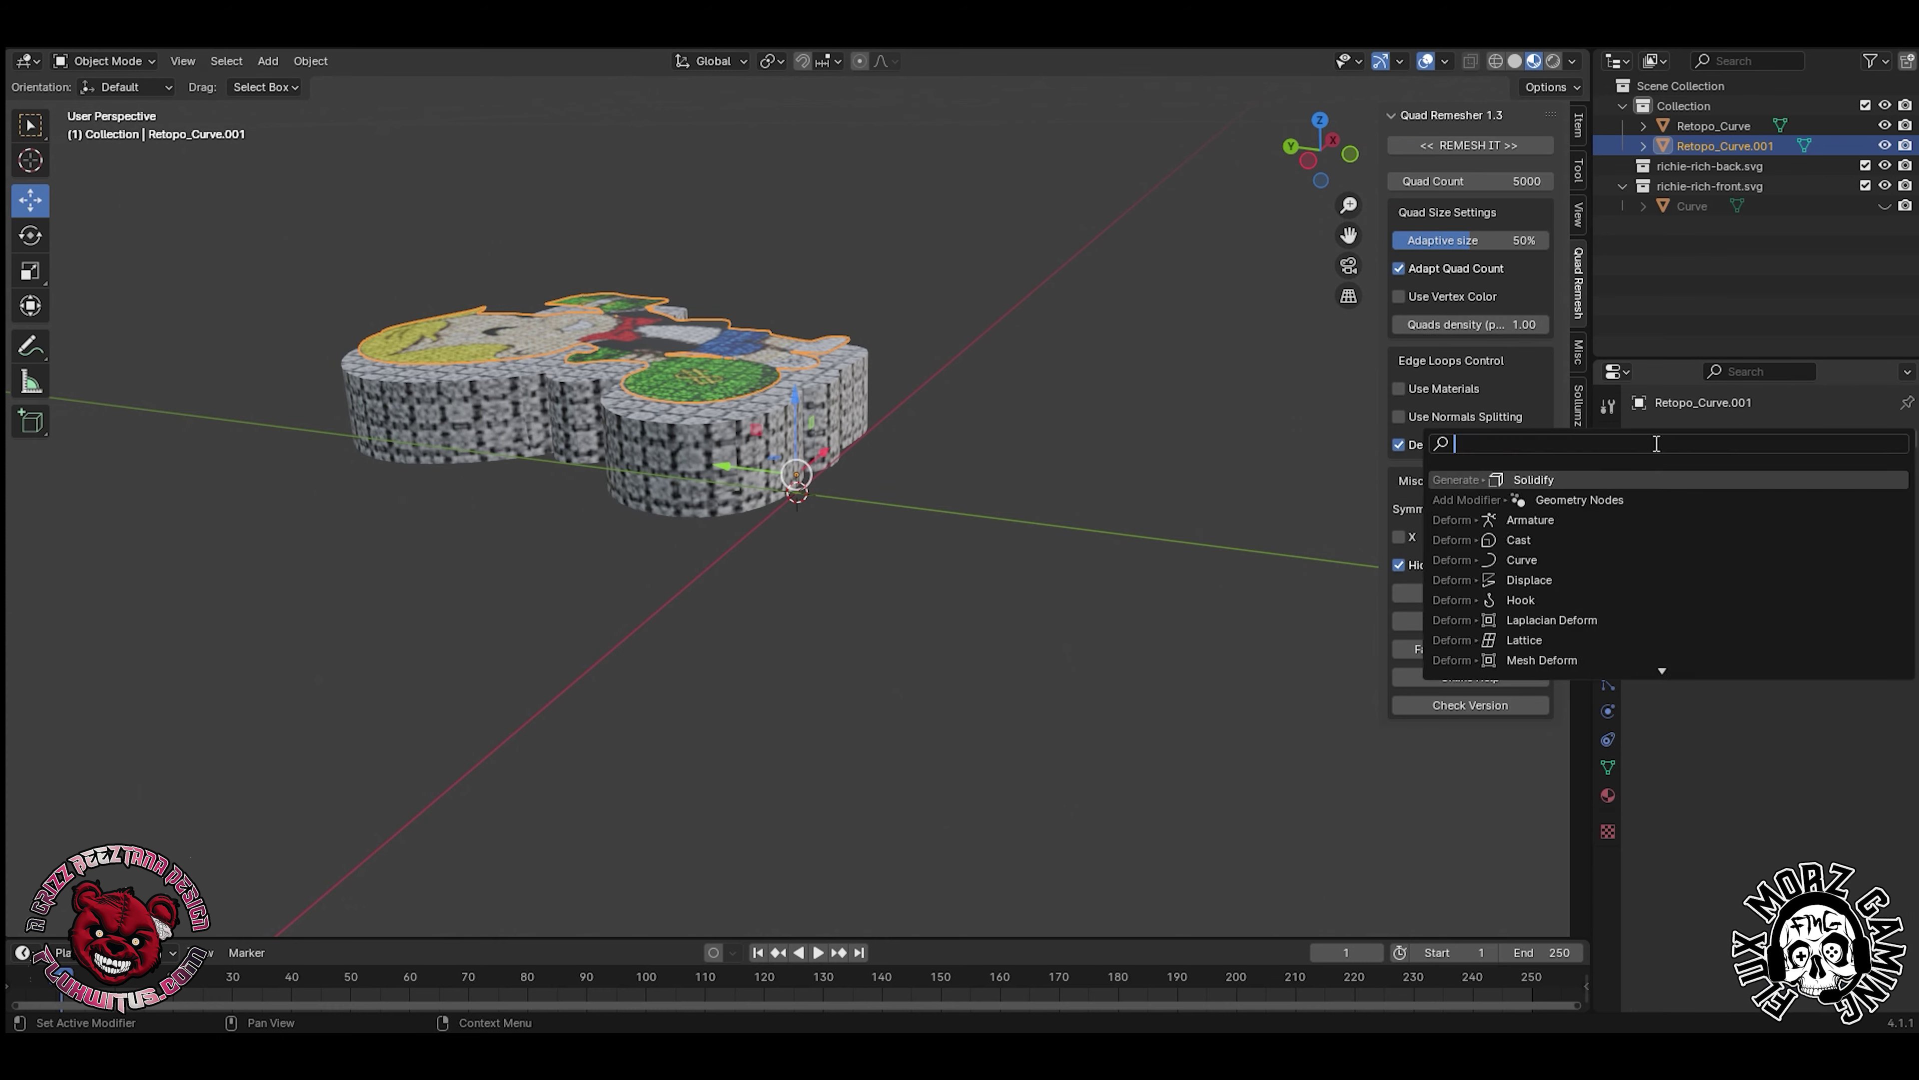
click(1504, 605)
- Select both Richie Rich meshes and rotate them together so the pendant stands upright
alt+middle_drag(797, 492, 952, 424)
click(813, 415)
shift+click(813, 408)
click(30, 234)
middle_drag(756, 529, 820, 429)
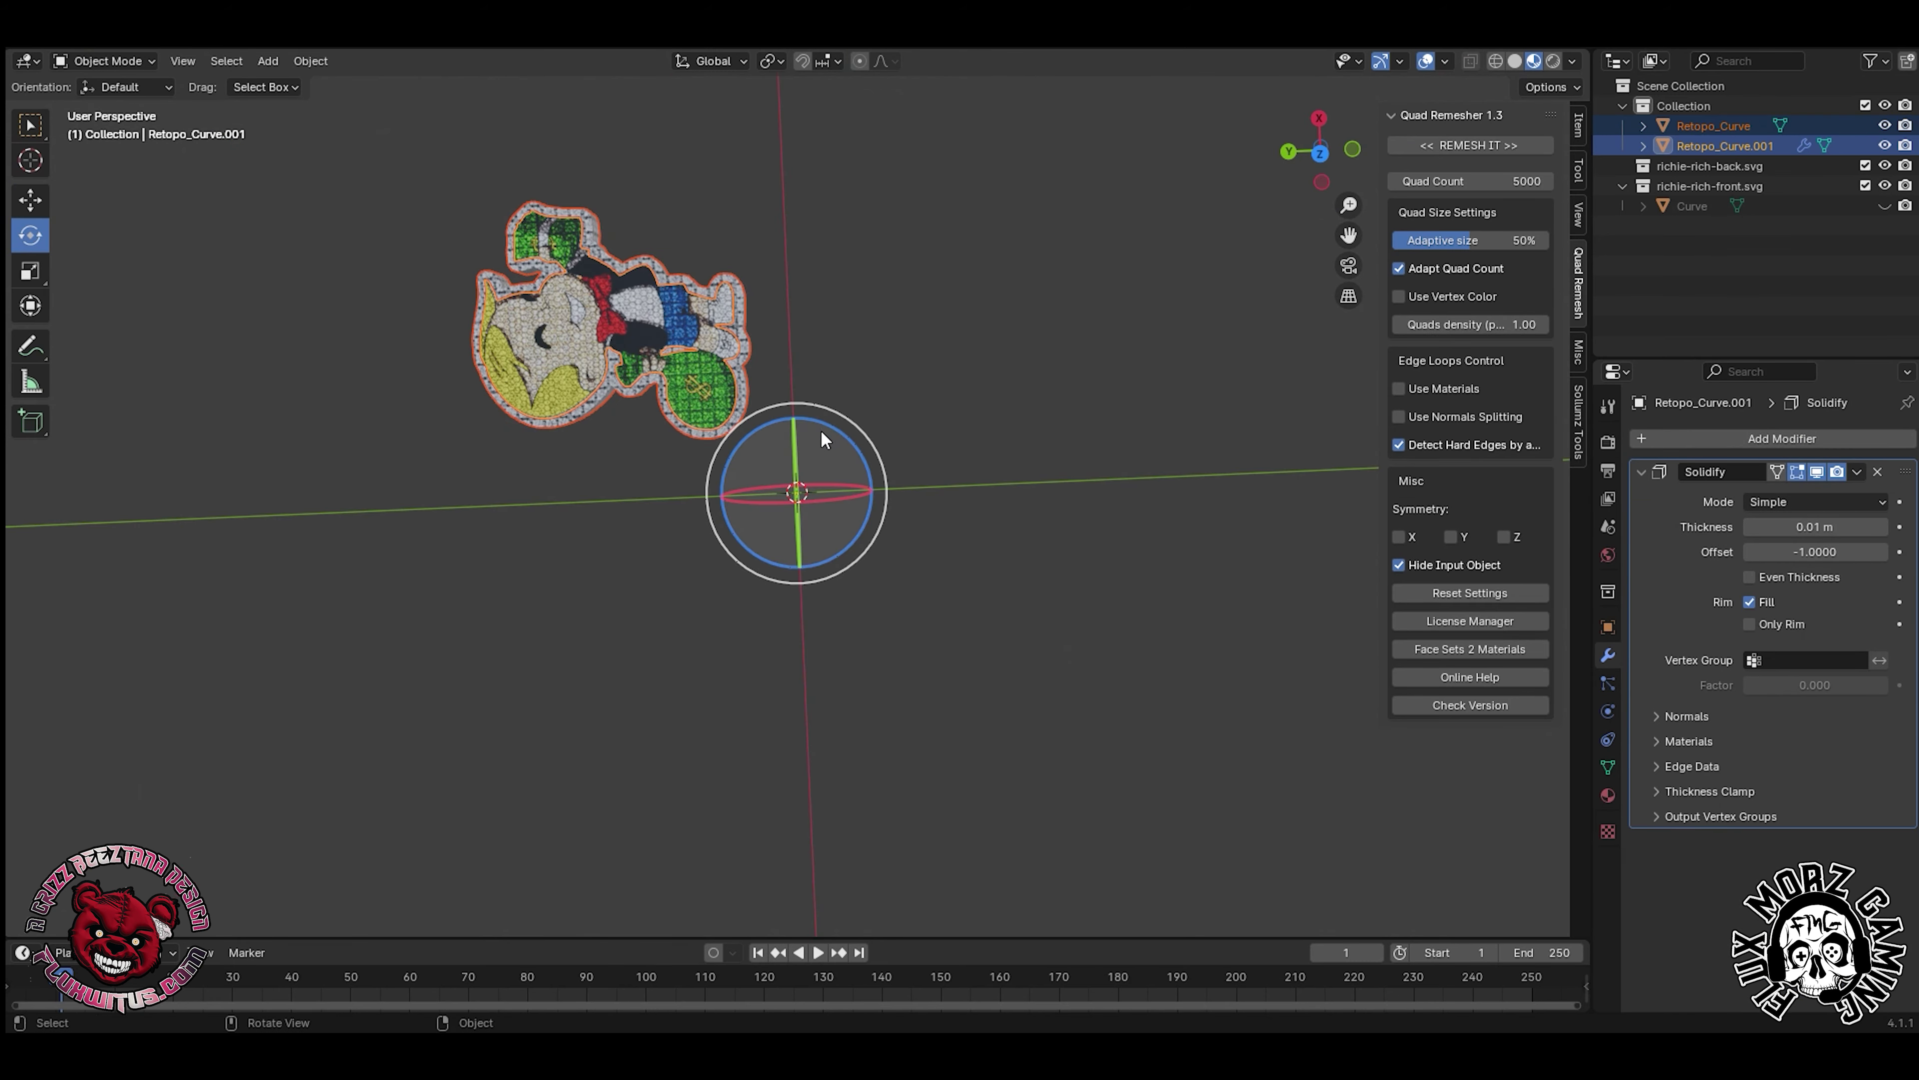
key(ctrl+z)
drag(774, 502, 847, 449)
- Delete the leftover front curve and its collection, keeping both Richie Rich meshes in a hidden richie-rich-back.svg collection
click(991, 338)
middle_drag(992, 339, 952, 208)
drag(1299, 150, 1307, 149)
scroll(1107, 237, down, 4)
click(1756, 206)
key(Delete)
drag(1705, 127, 1688, 112)
key(Delete)
- Import bill-back.svg as the outline of the second pendant's back
drag(1334, 155, 1126, 110)
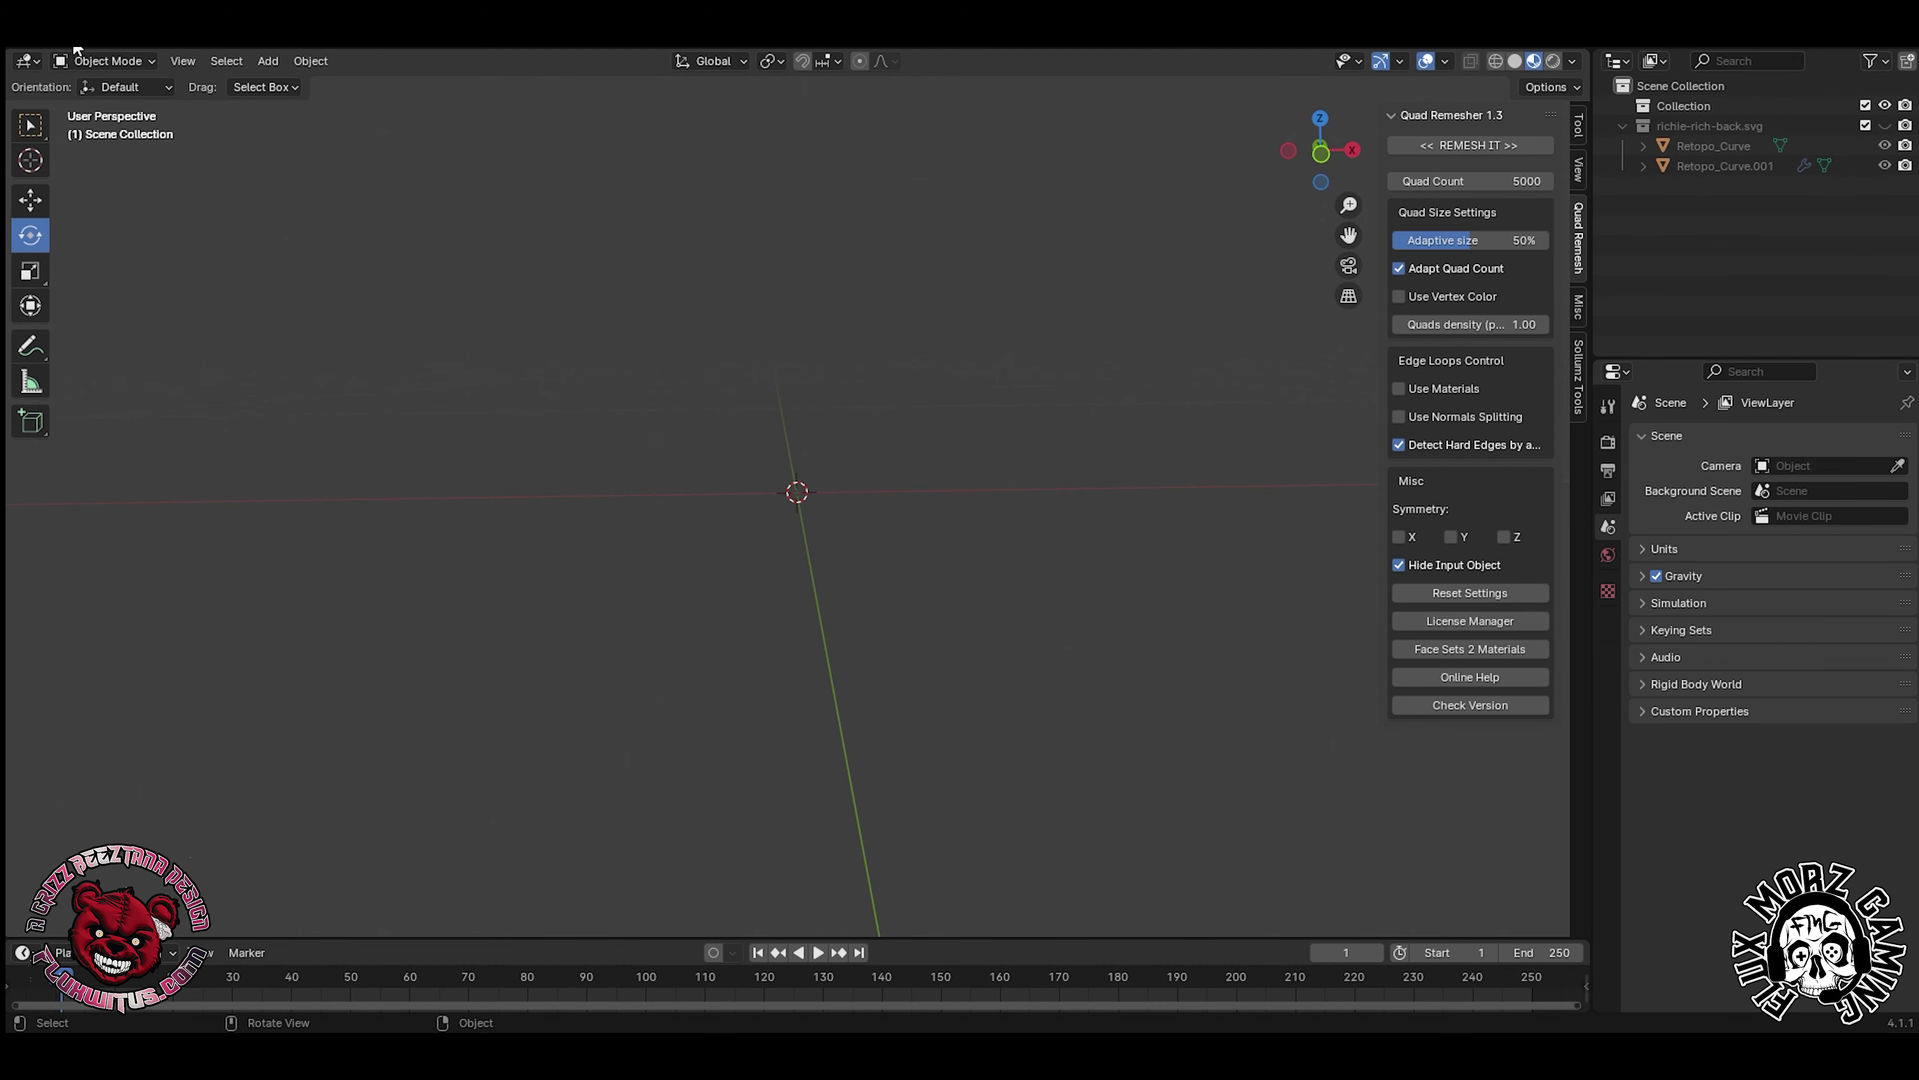
click(50, 36)
mouse_move(92, 319)
click(396, 479)
click(739, 546)
click(1285, 861)
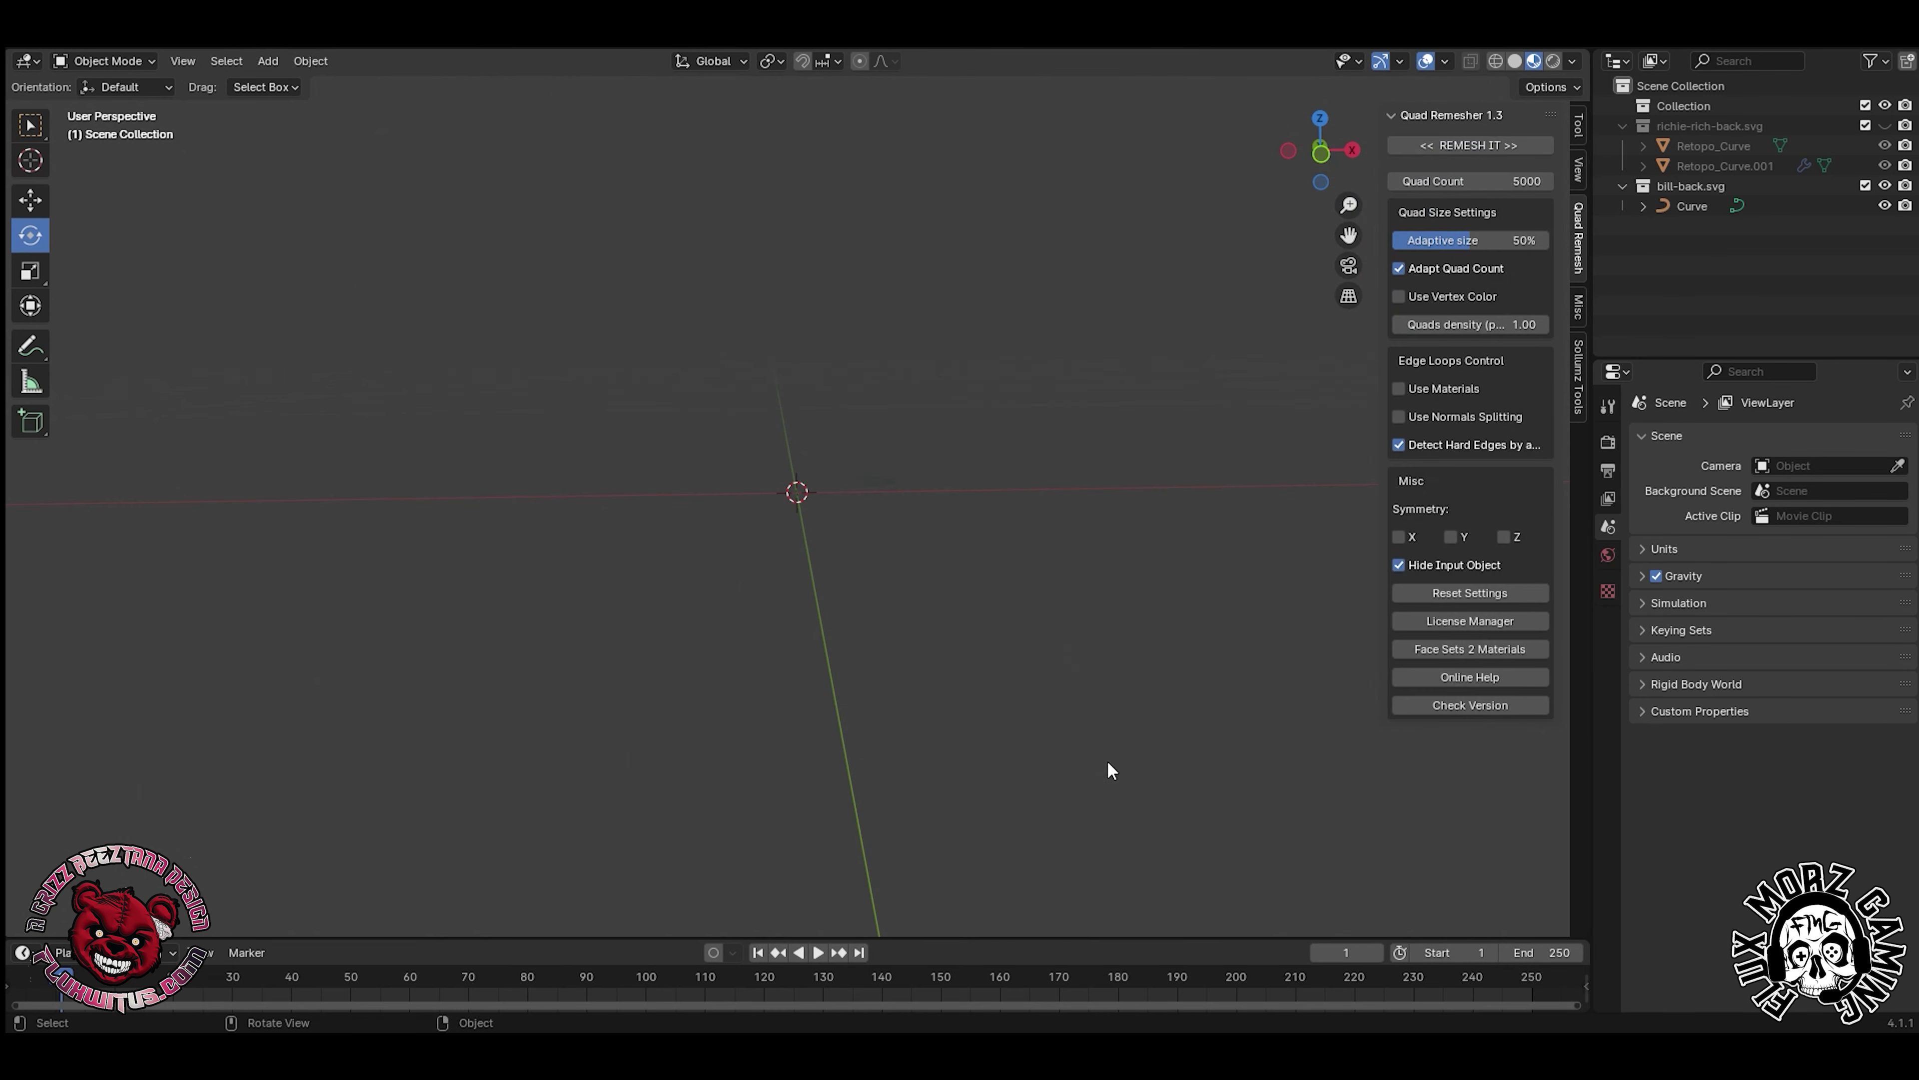
- Convert the bill-back curve to a mesh and remesh it with Quad Remesher at a quad count of 5000
click(943, 673)
right_click(943, 684)
mouse_move(943, 701)
click(1037, 726)
click(1453, 141)
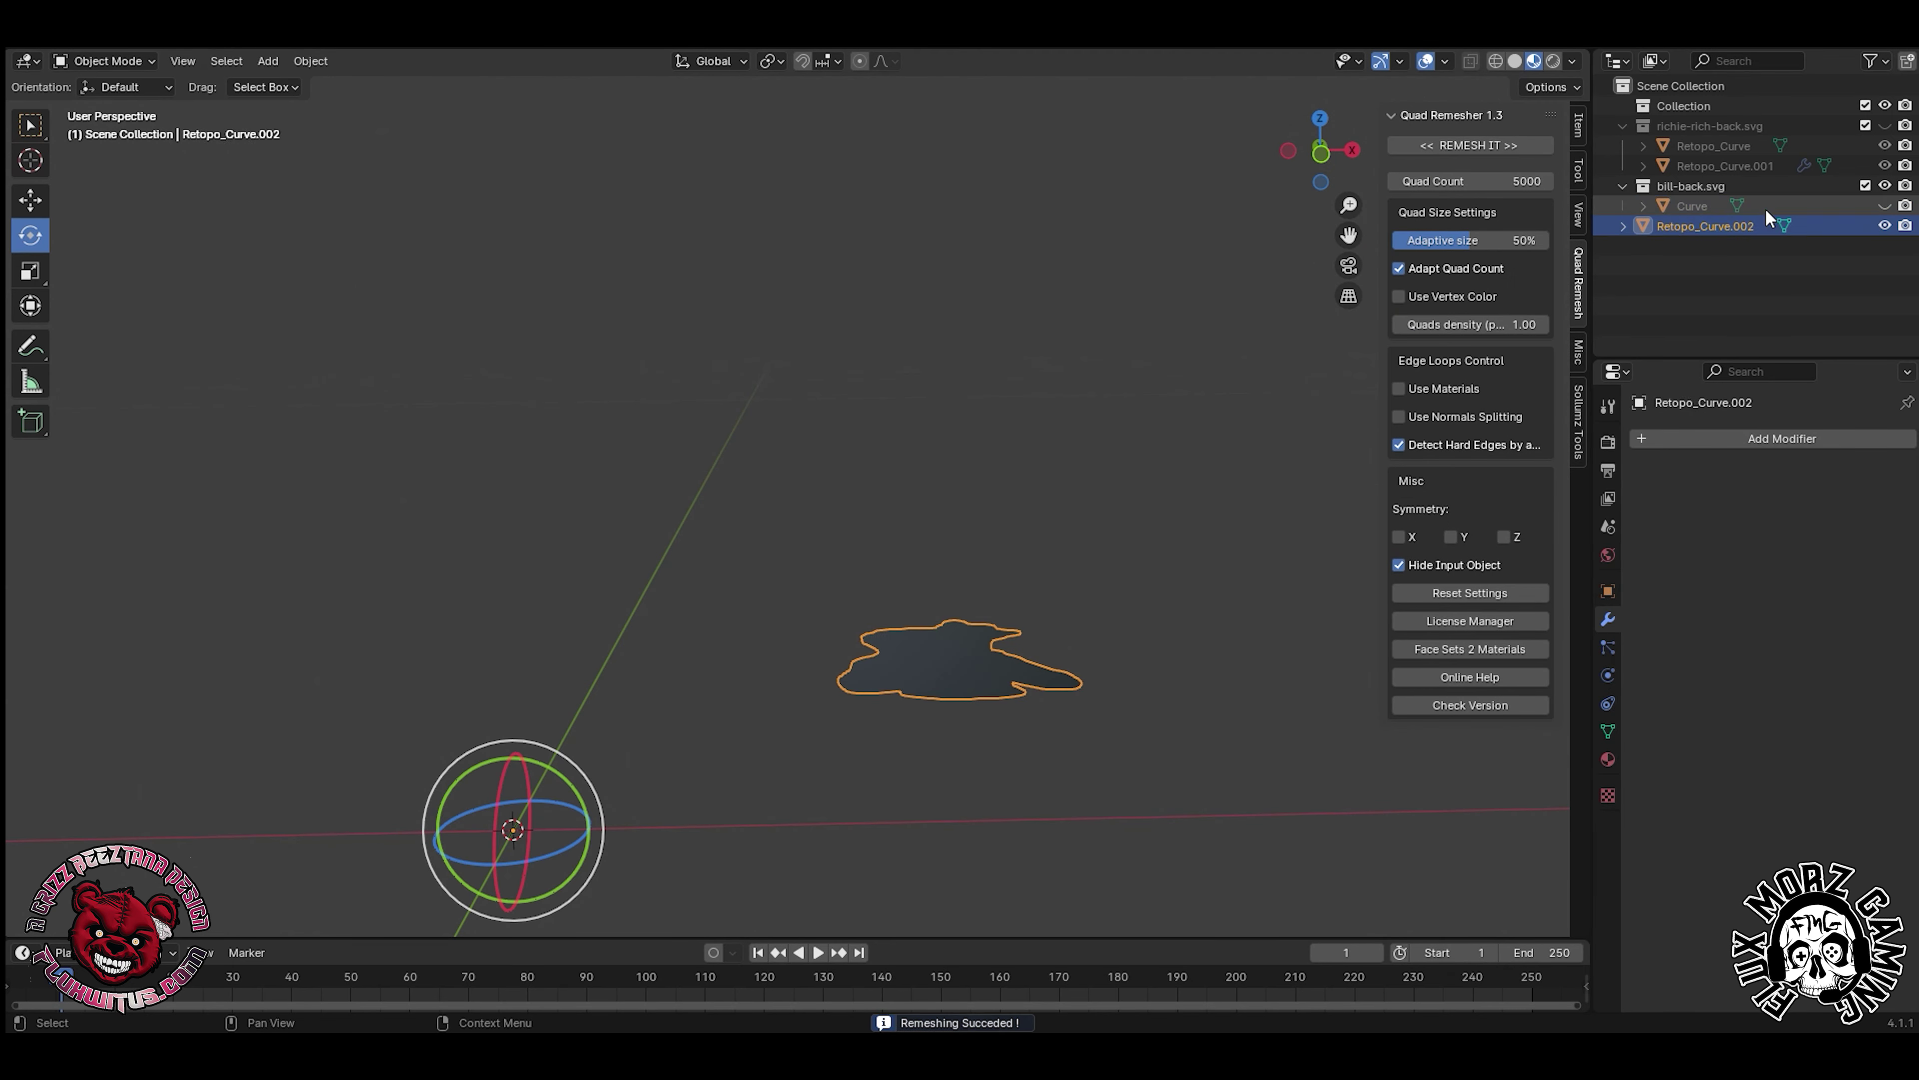
- Delete the leftover bill-back curve and add a Solidify modifier to the remeshed back piece
click(1765, 209)
key(Delete)
click(1746, 207)
click(1656, 440)
mouse_move(1648, 514)
click(1730, 777)
- Give the bill back mesh a new material with richie-rich-.png as the Base Color image texture
click(1606, 760)
click(1907, 457)
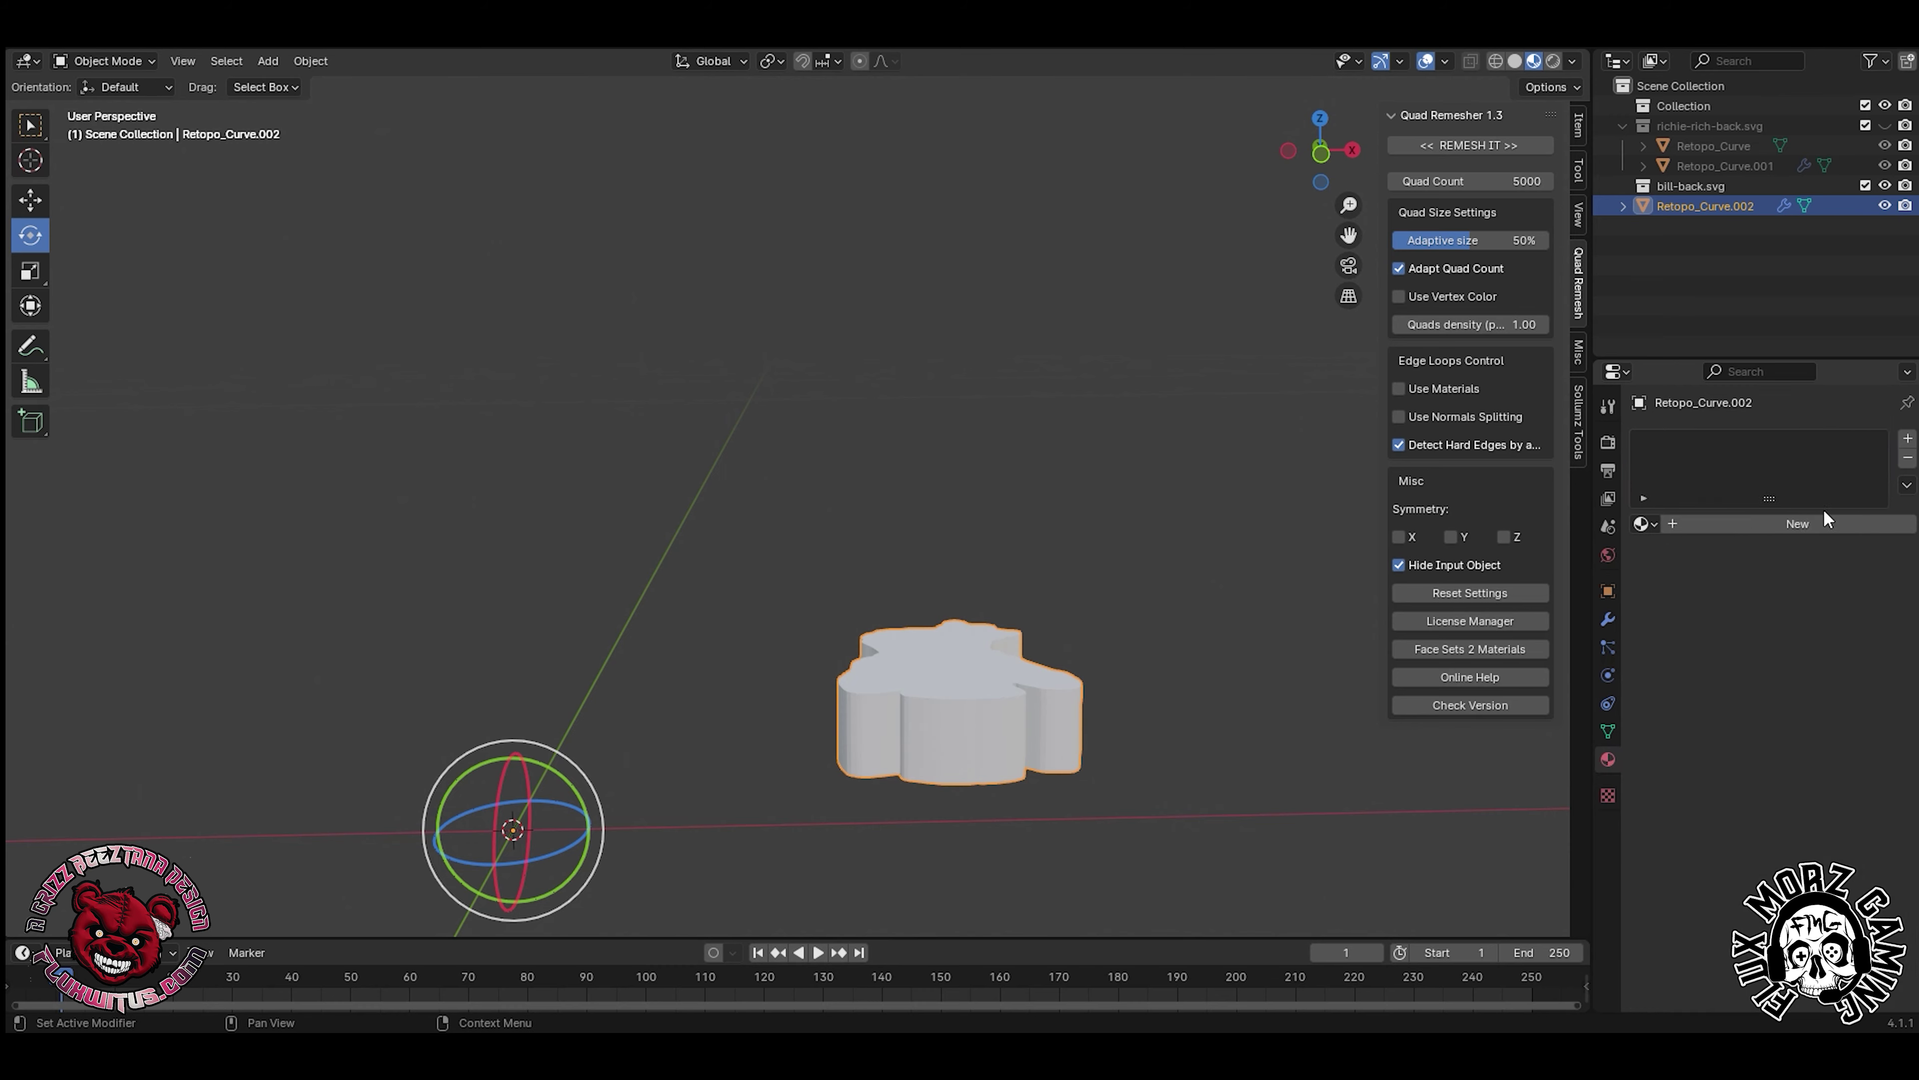
click(1823, 522)
click(1752, 685)
click(1312, 832)
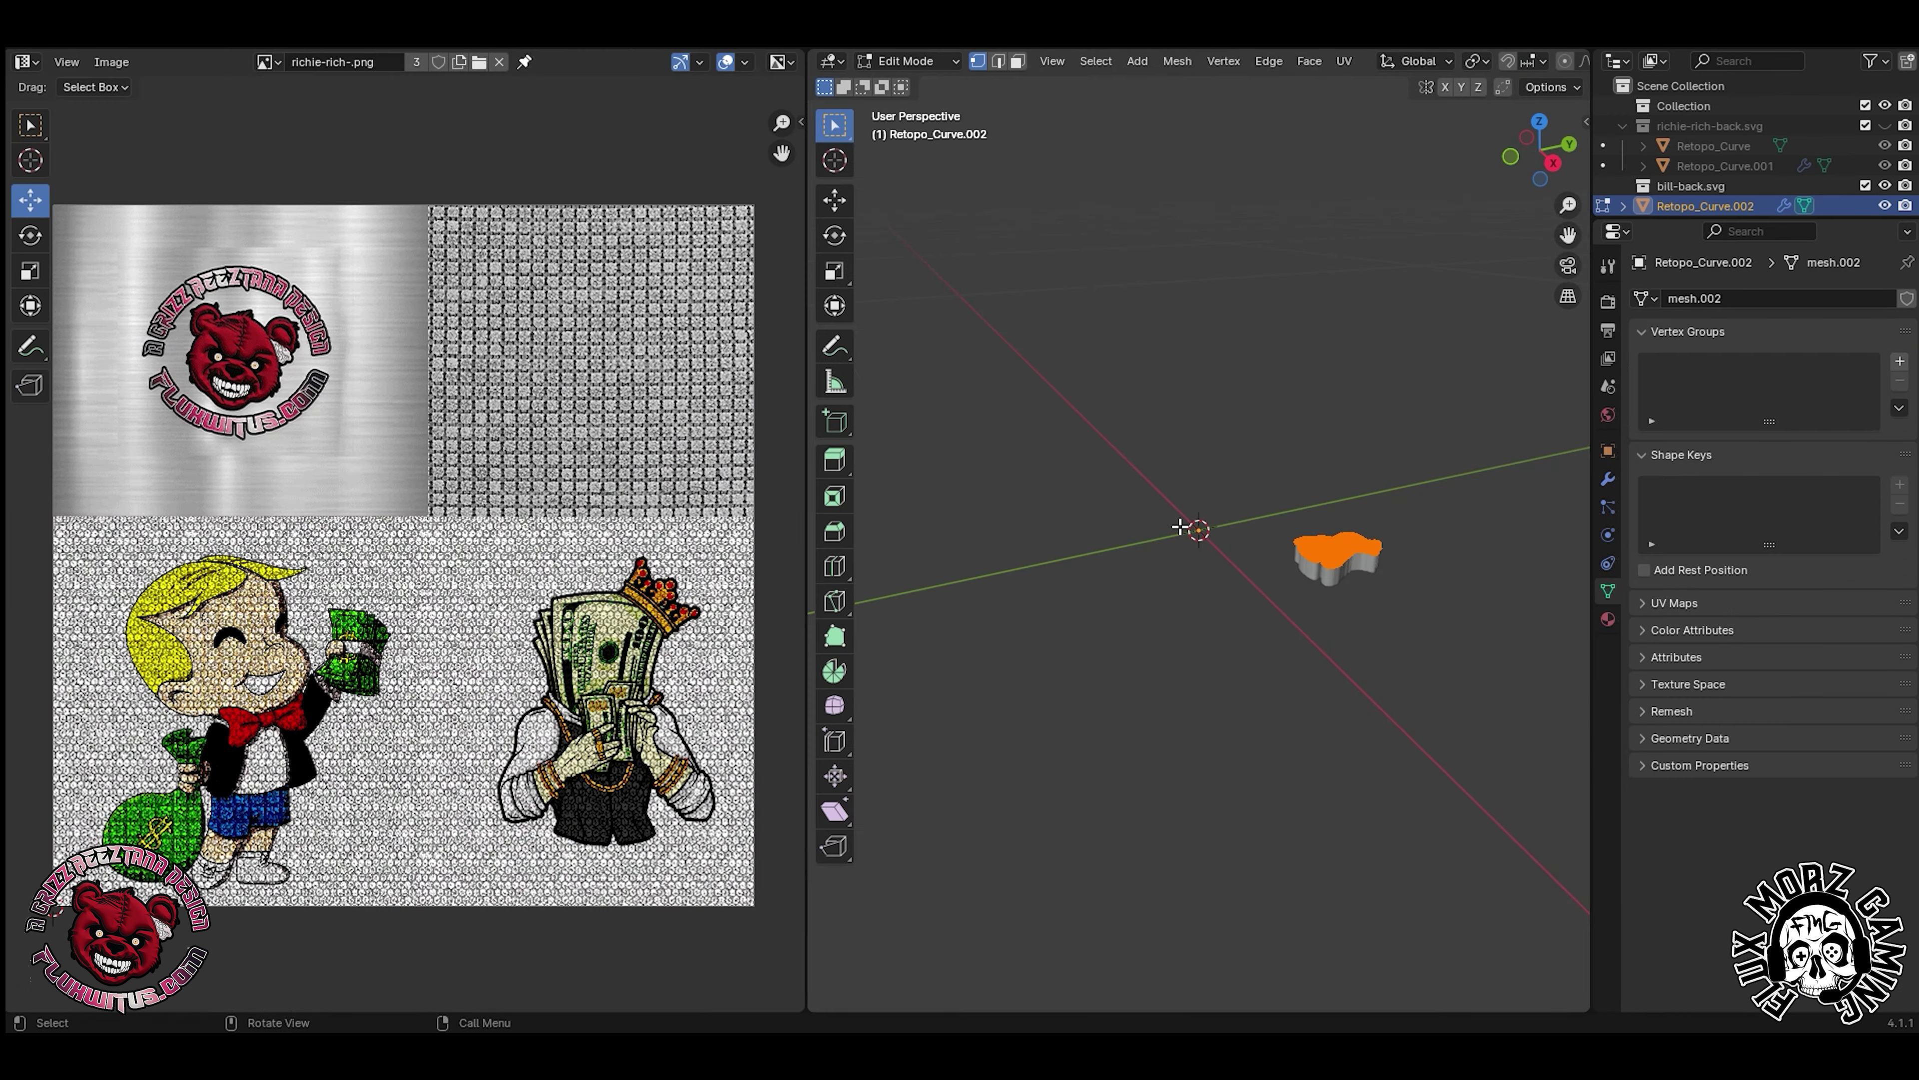
- Unwrap the bill back mesh and move its UVs over the diamond grid area of the texture
key(u)
click(1178, 524)
key(g)
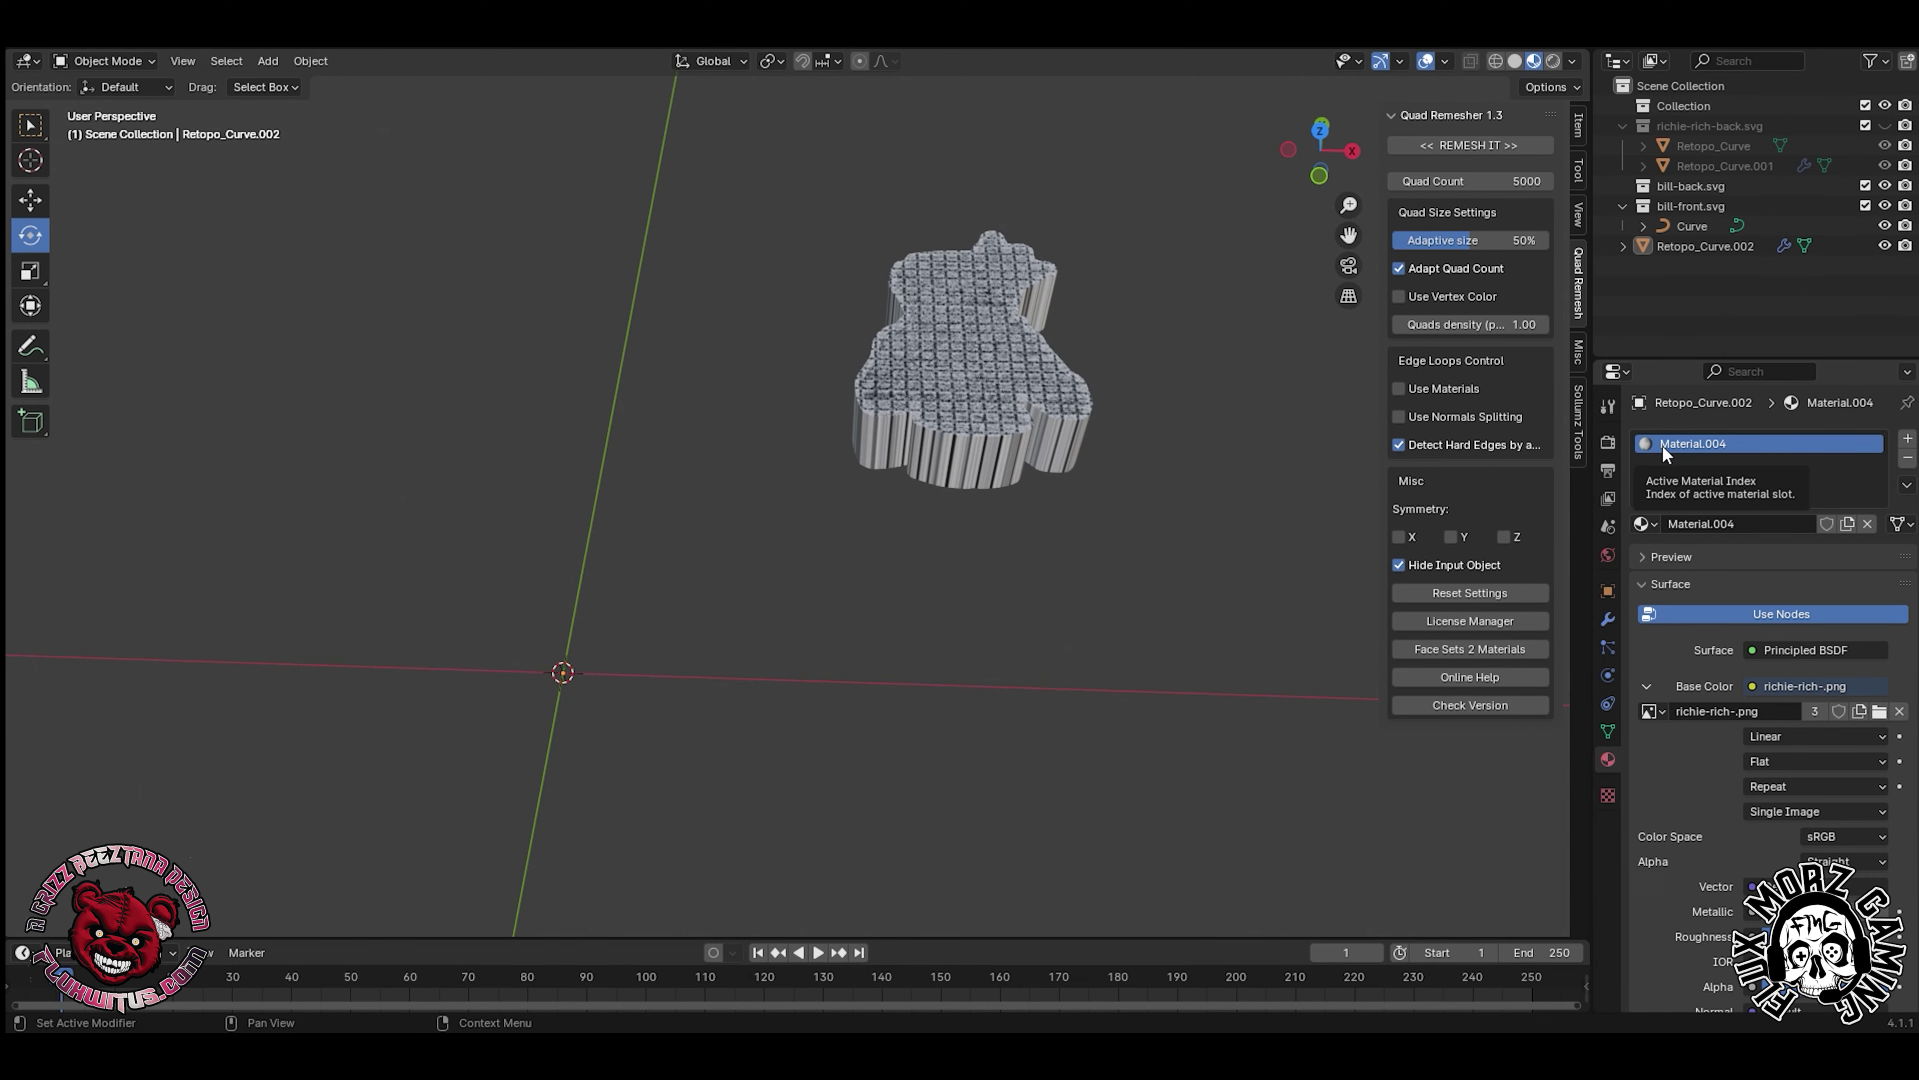
- Raise the bill-front curve just above the back piece and turn it into a mesh with Quad Remesher
click(1693, 225)
key(shift+space)
key(g)
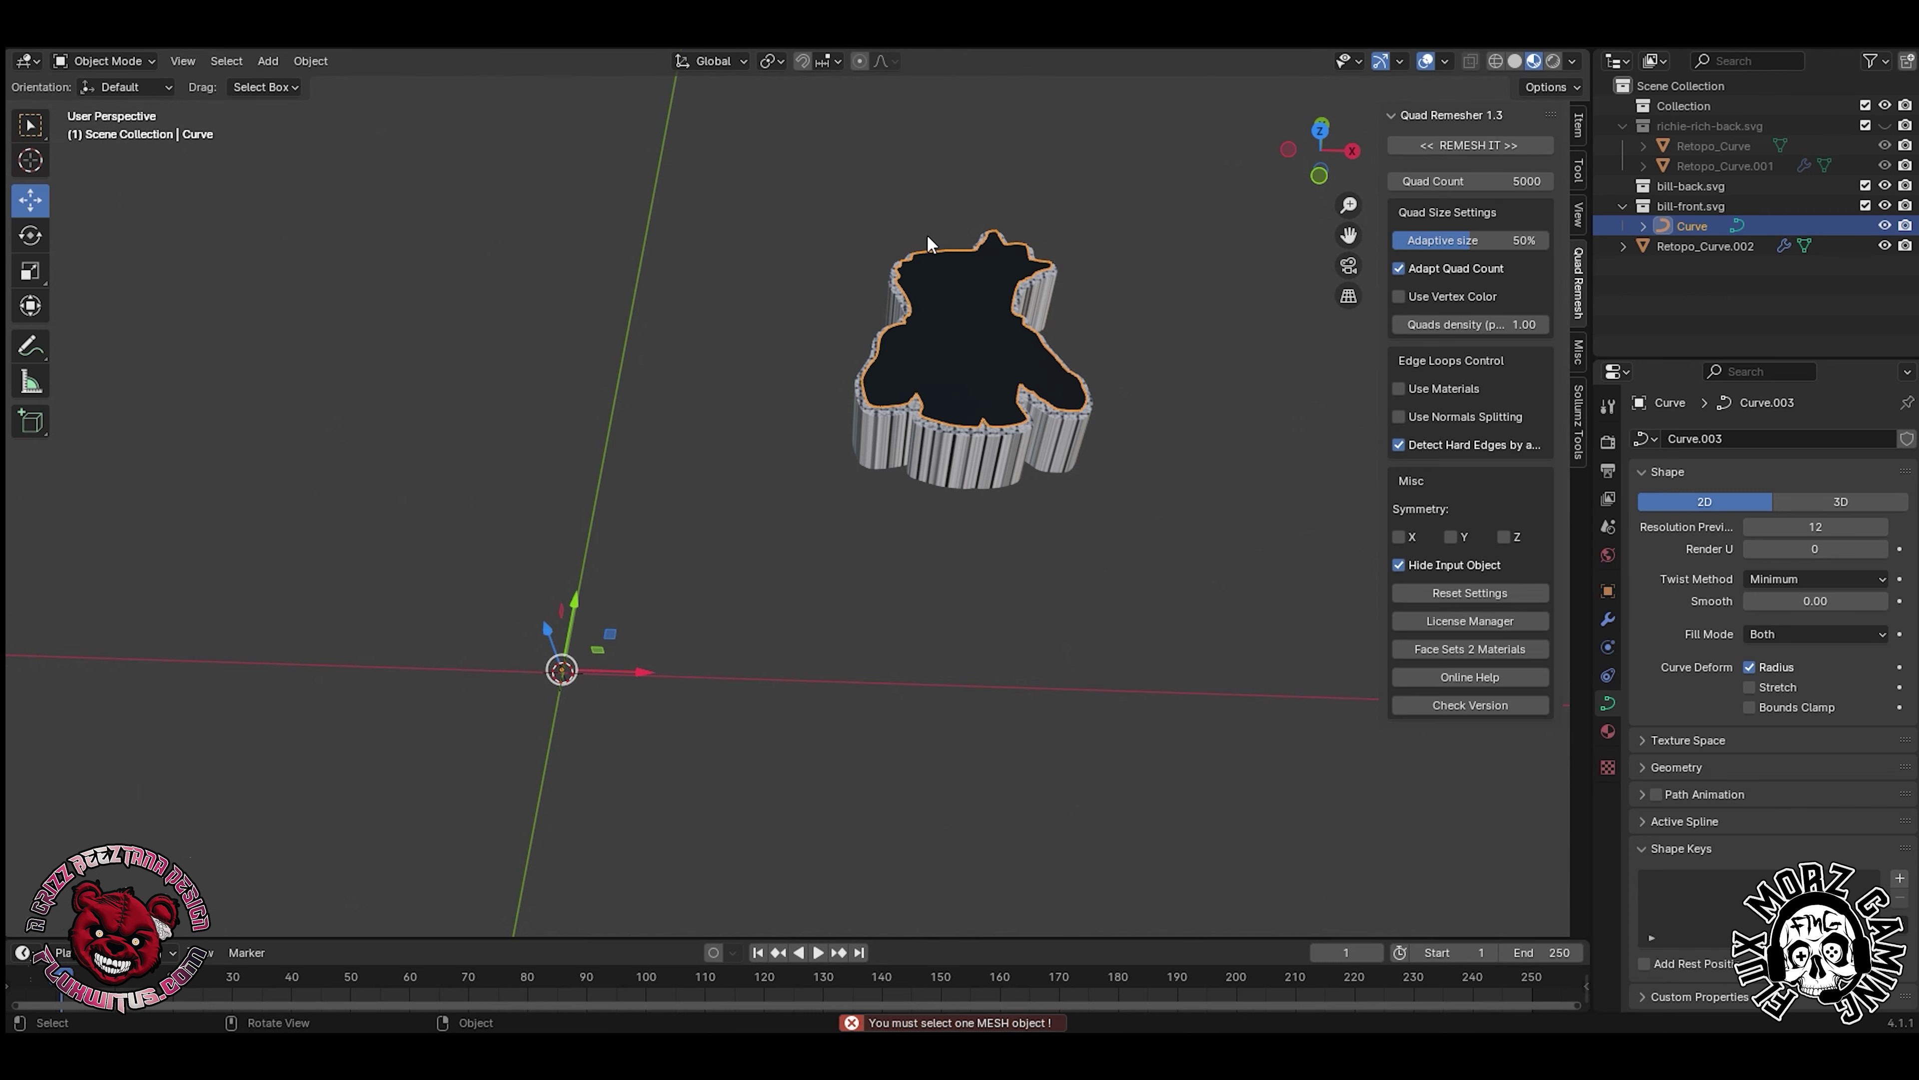
click(1469, 145)
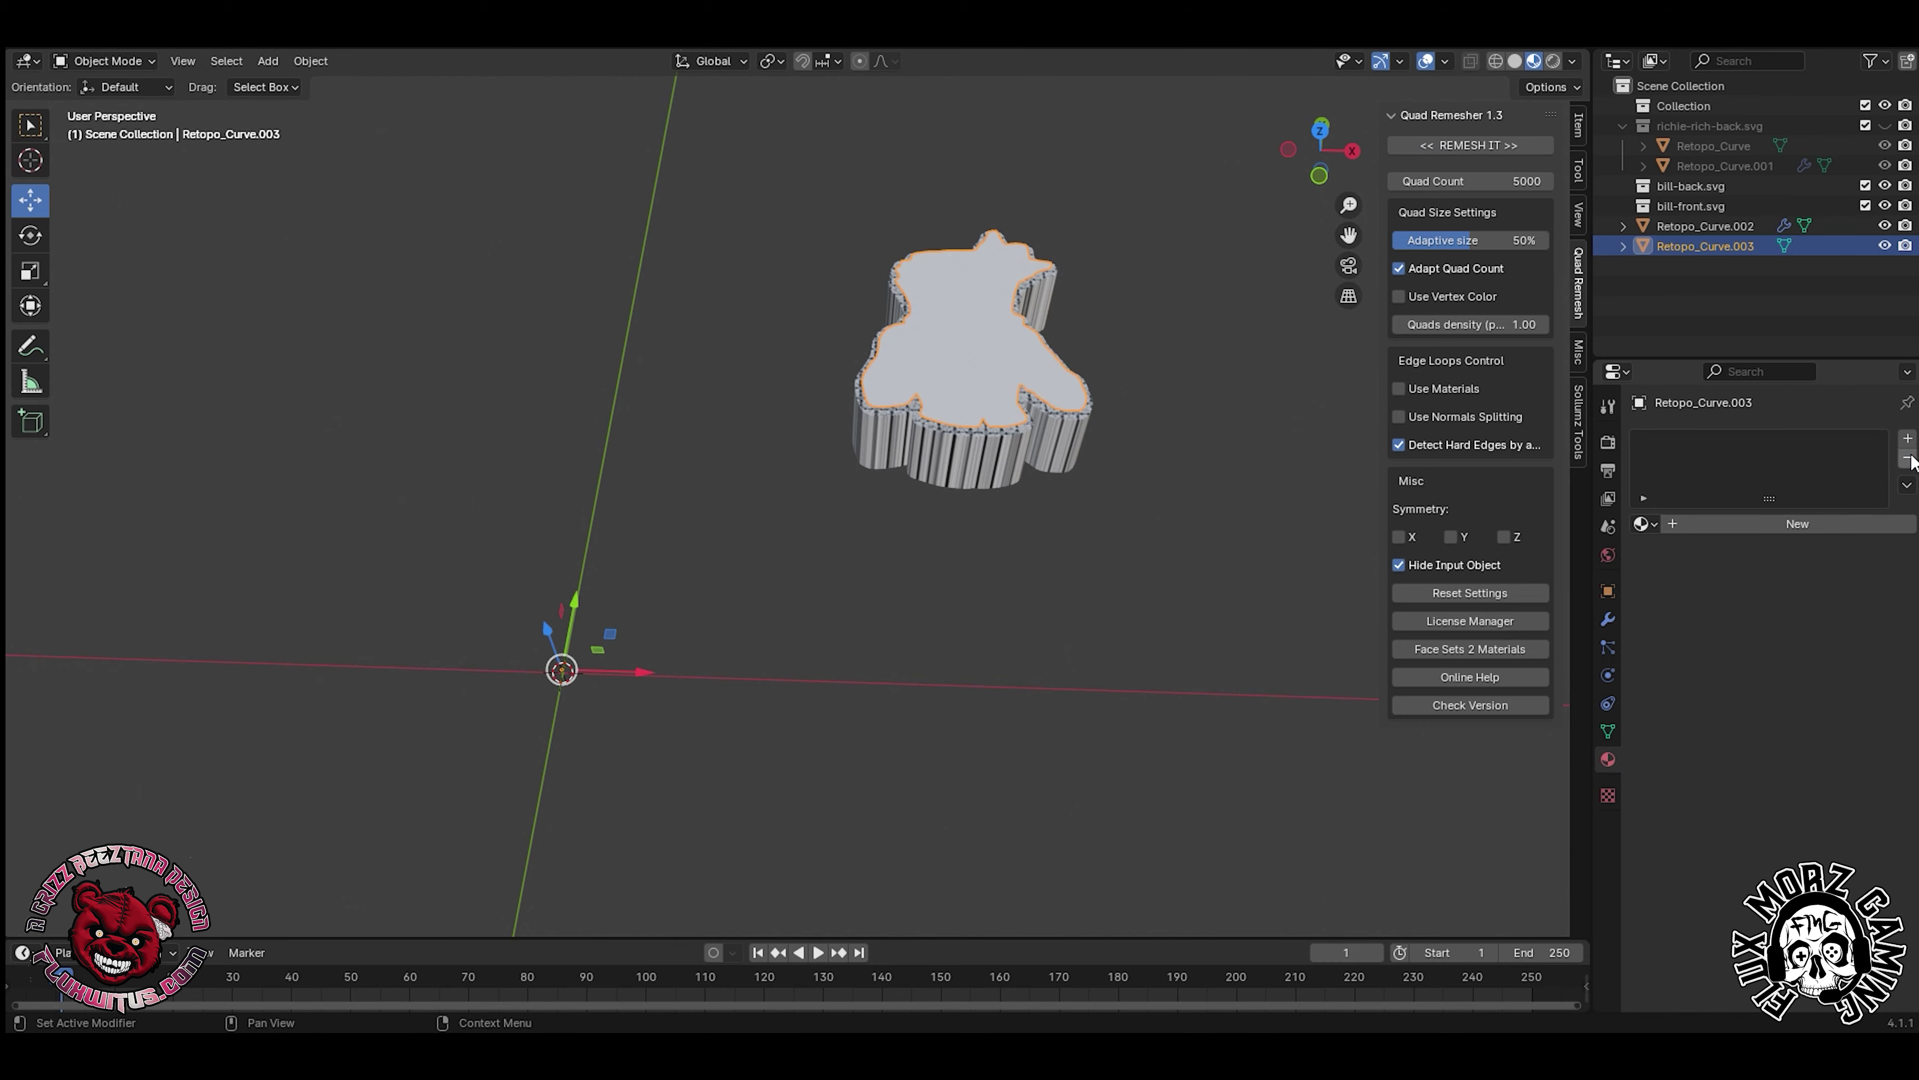
- Give the bill front mesh a new material with richie-rich-.png as the Base Color image texture
click(1797, 523)
click(1752, 686)
click(1372, 823)
click(1829, 711)
double_click(1095, 634)
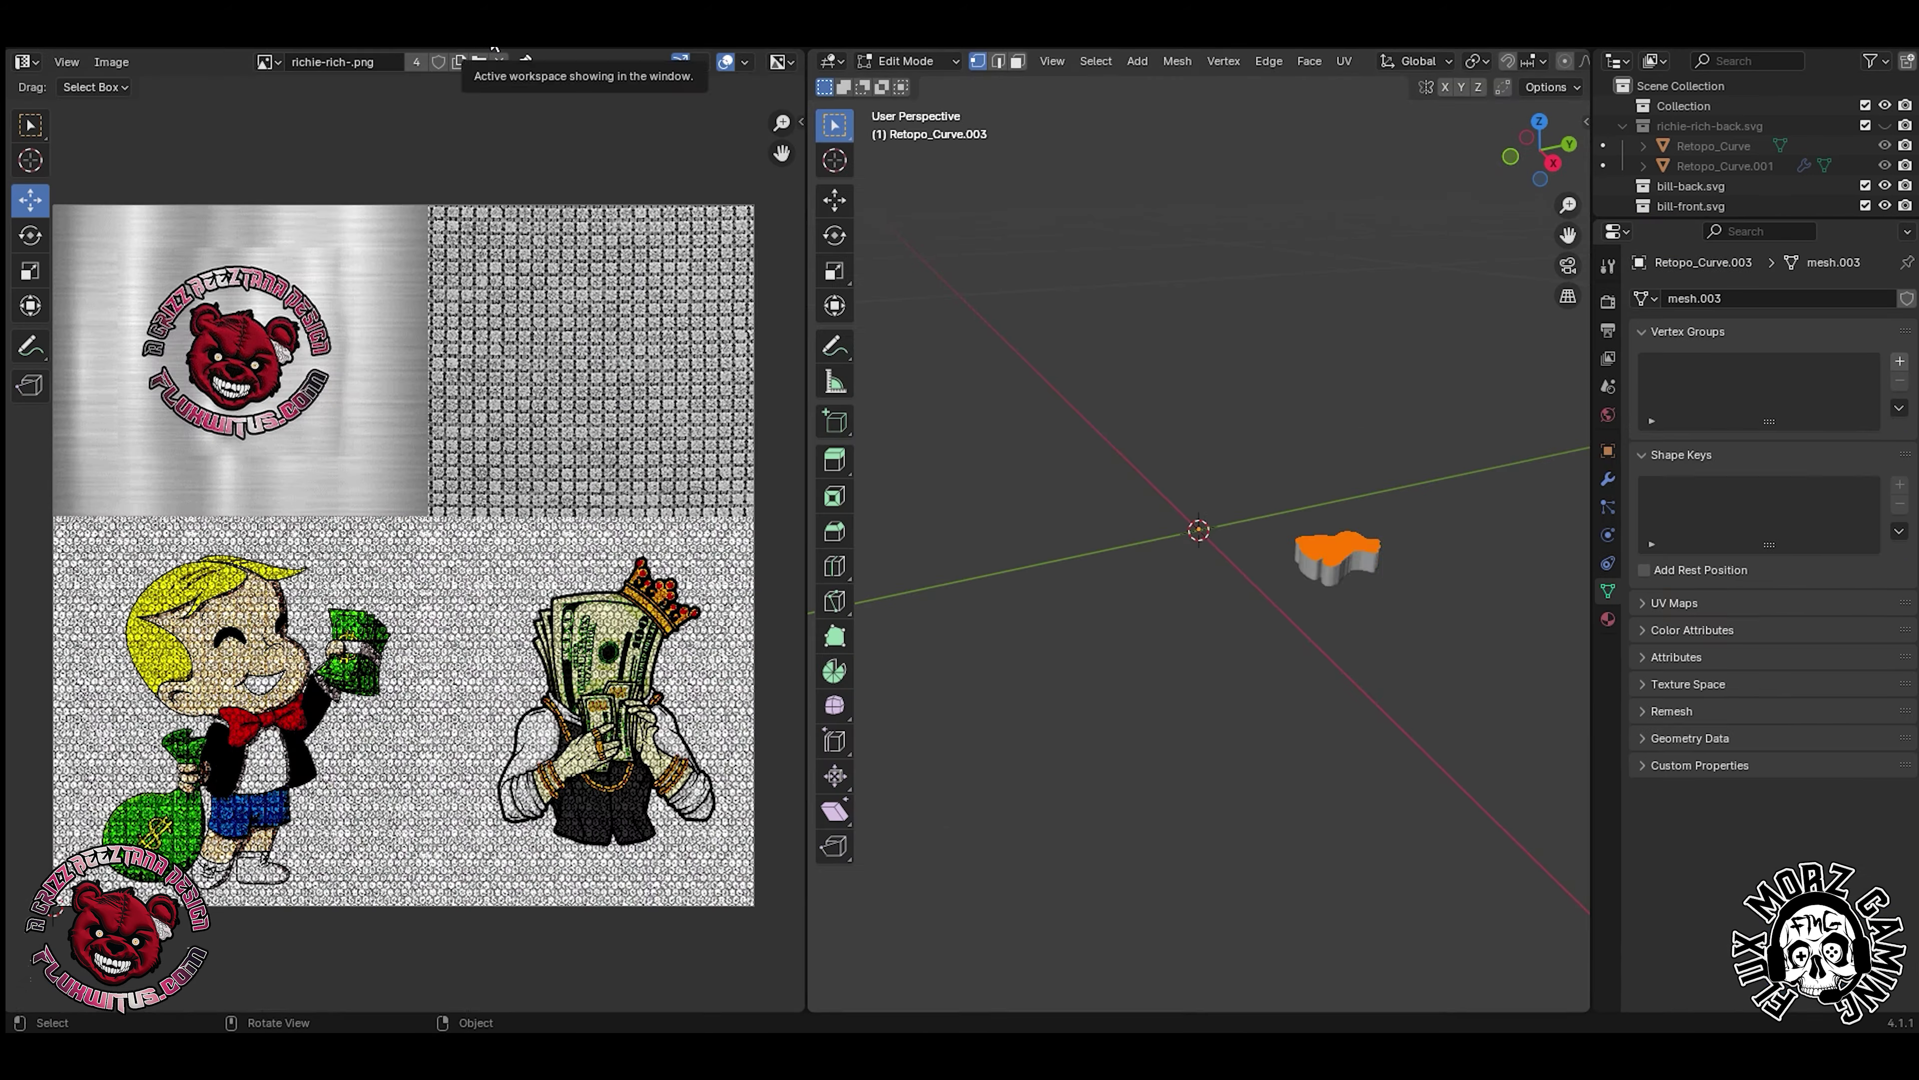
- Unwrap the bill front mesh and fit its UVs over the crowned money-head artwork on the texture
key(u)
click(1292, 653)
click(424, 533)
key(g)
click(600, 699)
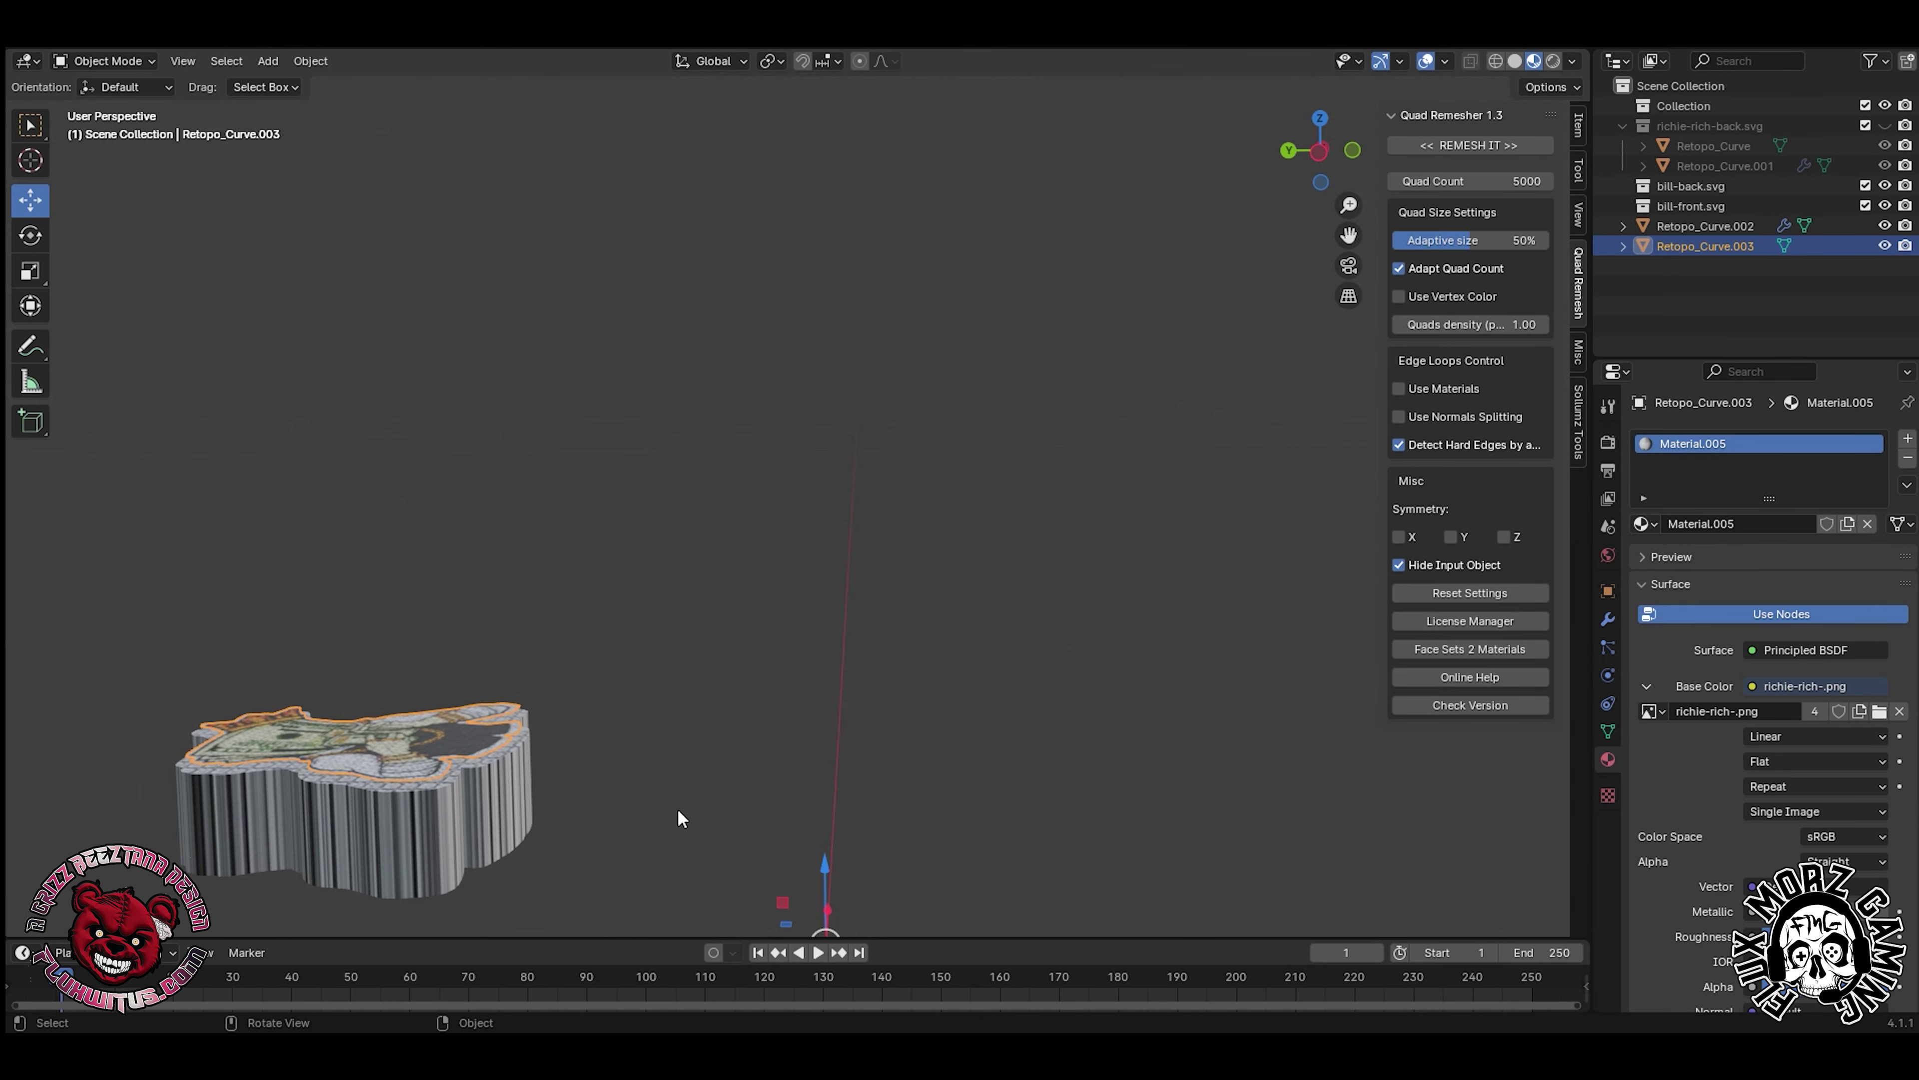
- Raise the bill front mesh slightly and add a Solidify modifier to it
click(1608, 619)
mouse_move(824, 864)
mouse_down()
mouse_move(824, 821)
mouse_move(824, 851)
mouse_up()
click(1714, 444)
text(sol)
key(Return)
- Select both bill pendant meshes and rotate them together to stand upright
scroll(397, 687, down, 2)
click(397, 688)
shift+click(398, 687)
middle_drag(397, 688, 412, 824)
click(30, 235)
drag(791, 743, 727, 445)
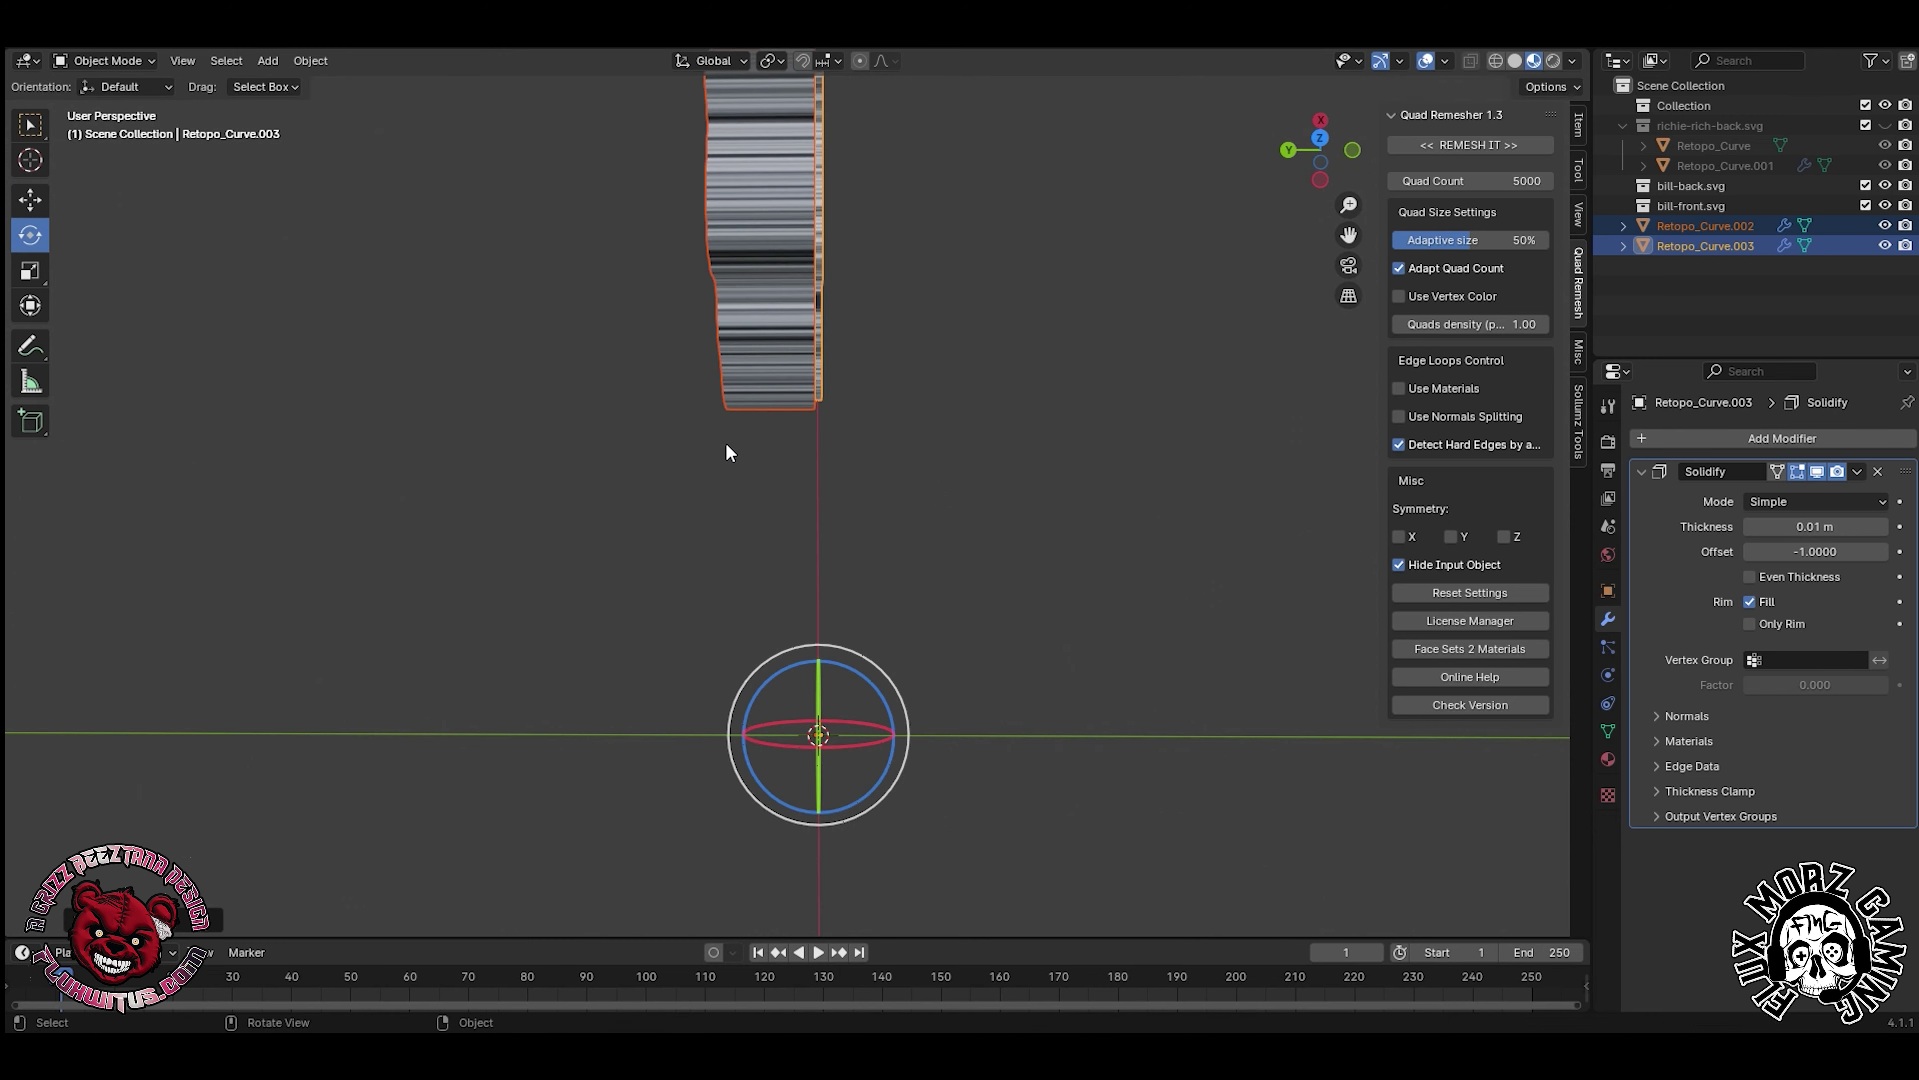
- Turn the upright bill pendant to face the front and move it aside along the X axis
middle_drag(727, 444, 528, 336)
click(801, 367)
drag(814, 373, 989, 439)
click(30, 200)
drag(782, 598, 1045, 568)
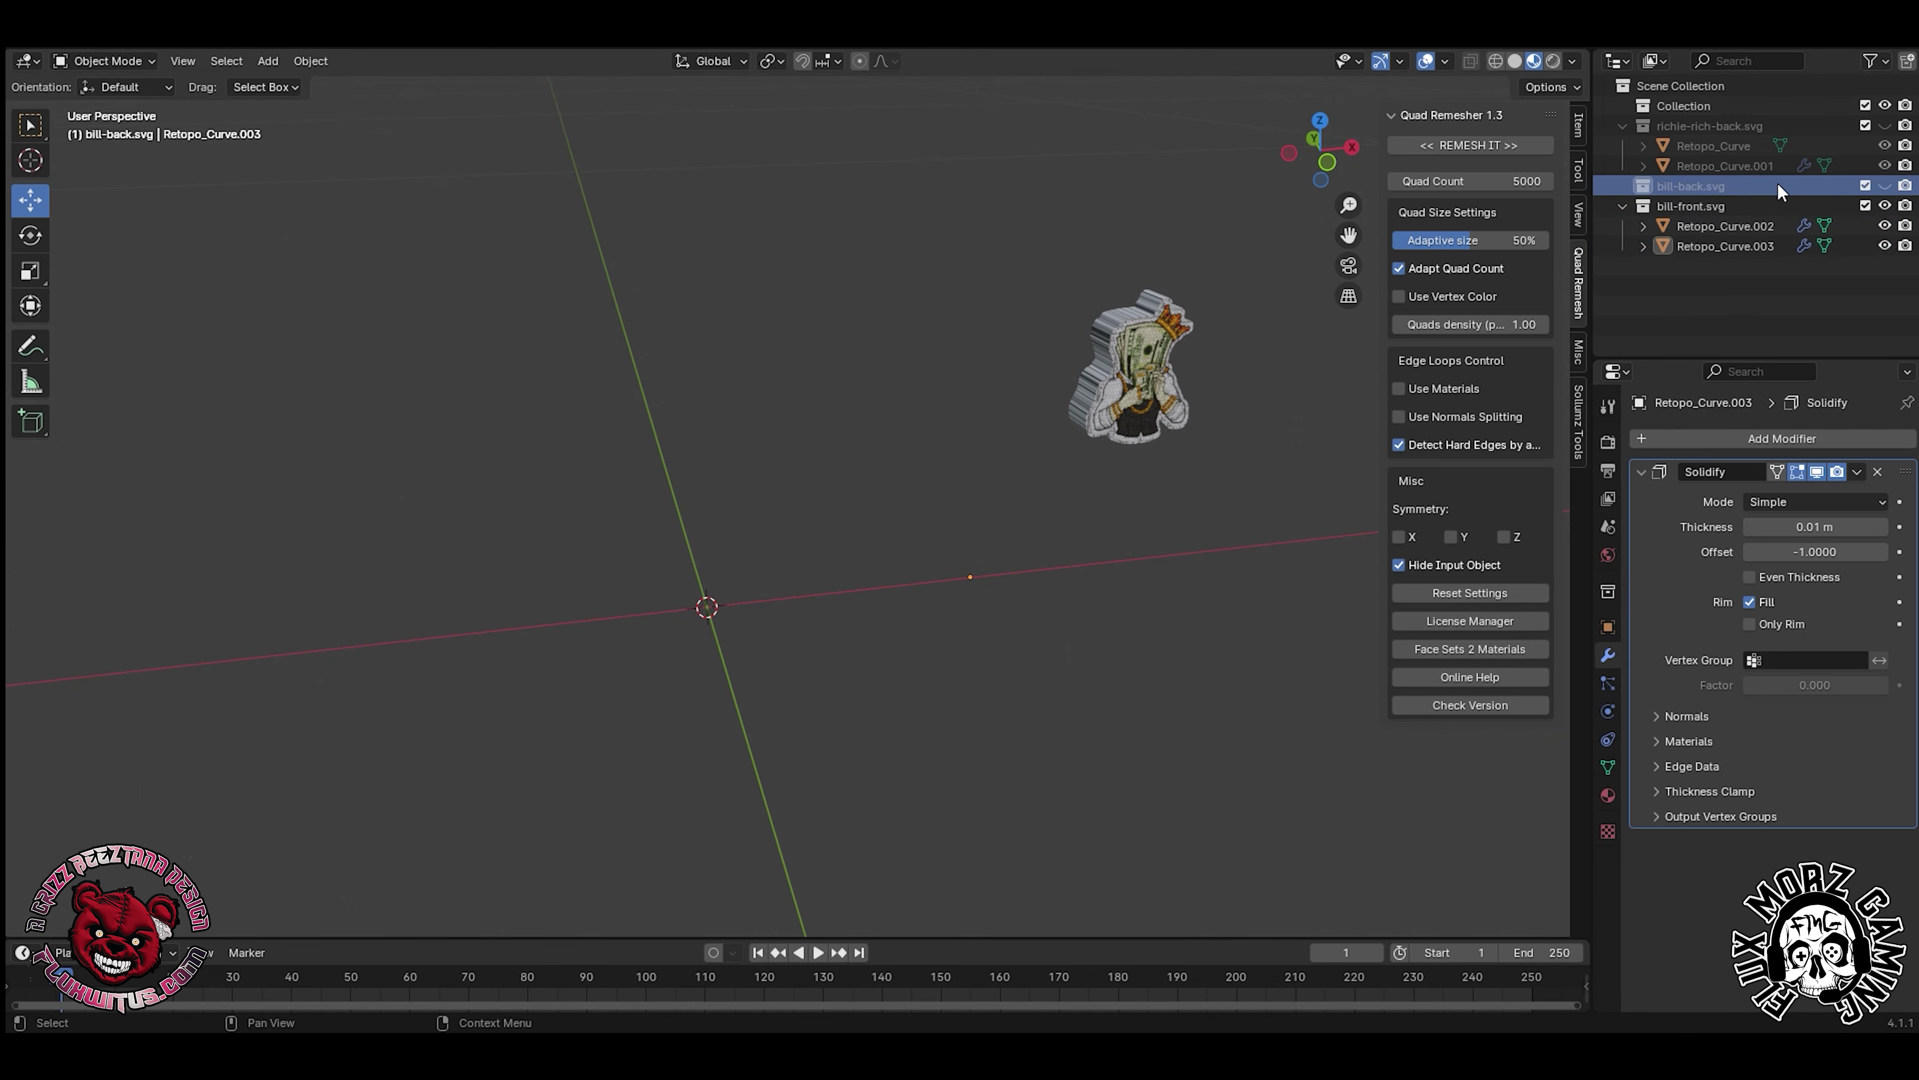
- Delete the empty bill-back.svg collection and unhide the richie-rich-back.svg collection
key(Delete)
click(1886, 127)
scroll(906, 529, down, 1)
mouse_move(1076, 1049)
click(1077, 954)
click(832, 633)
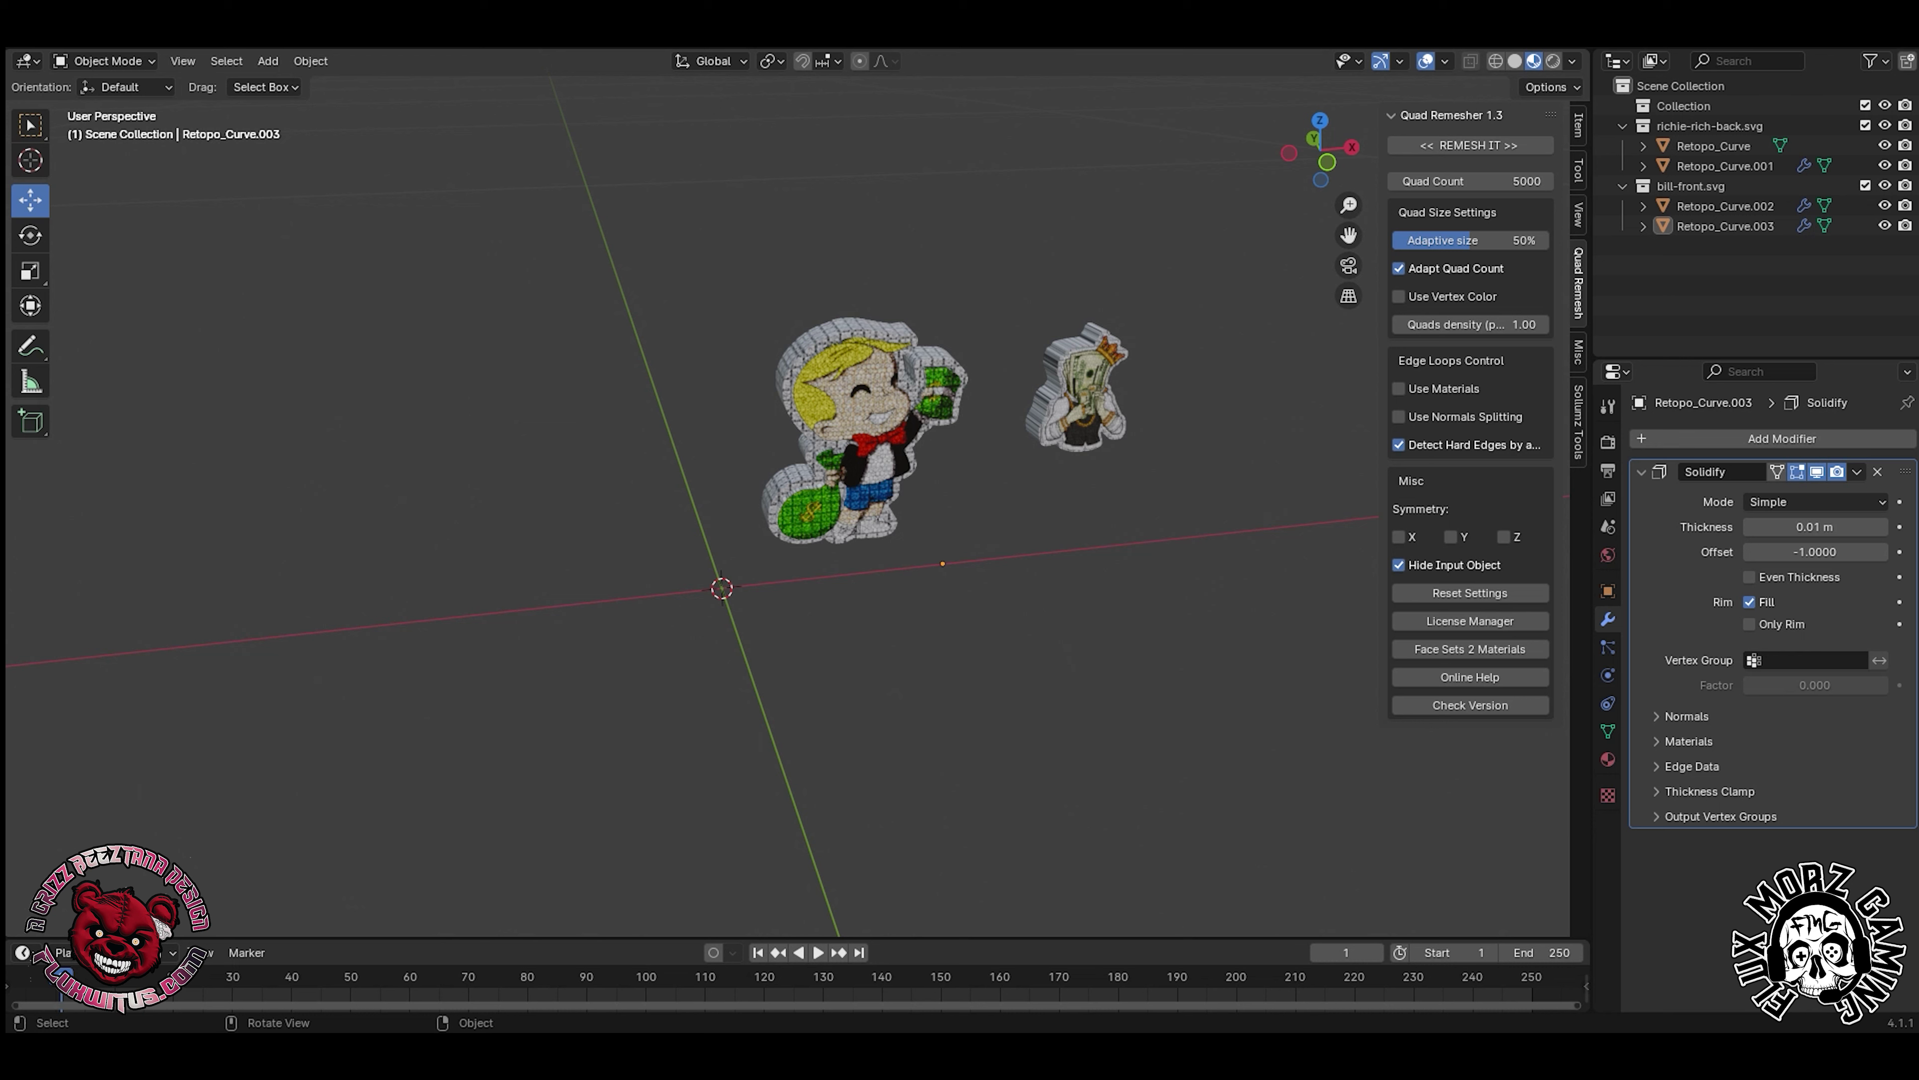
- Import a Wavefront OBJ model from a subfolder of the chain folder
click(47, 38)
mouse_move(133, 319)
click(325, 400)
click(495, 813)
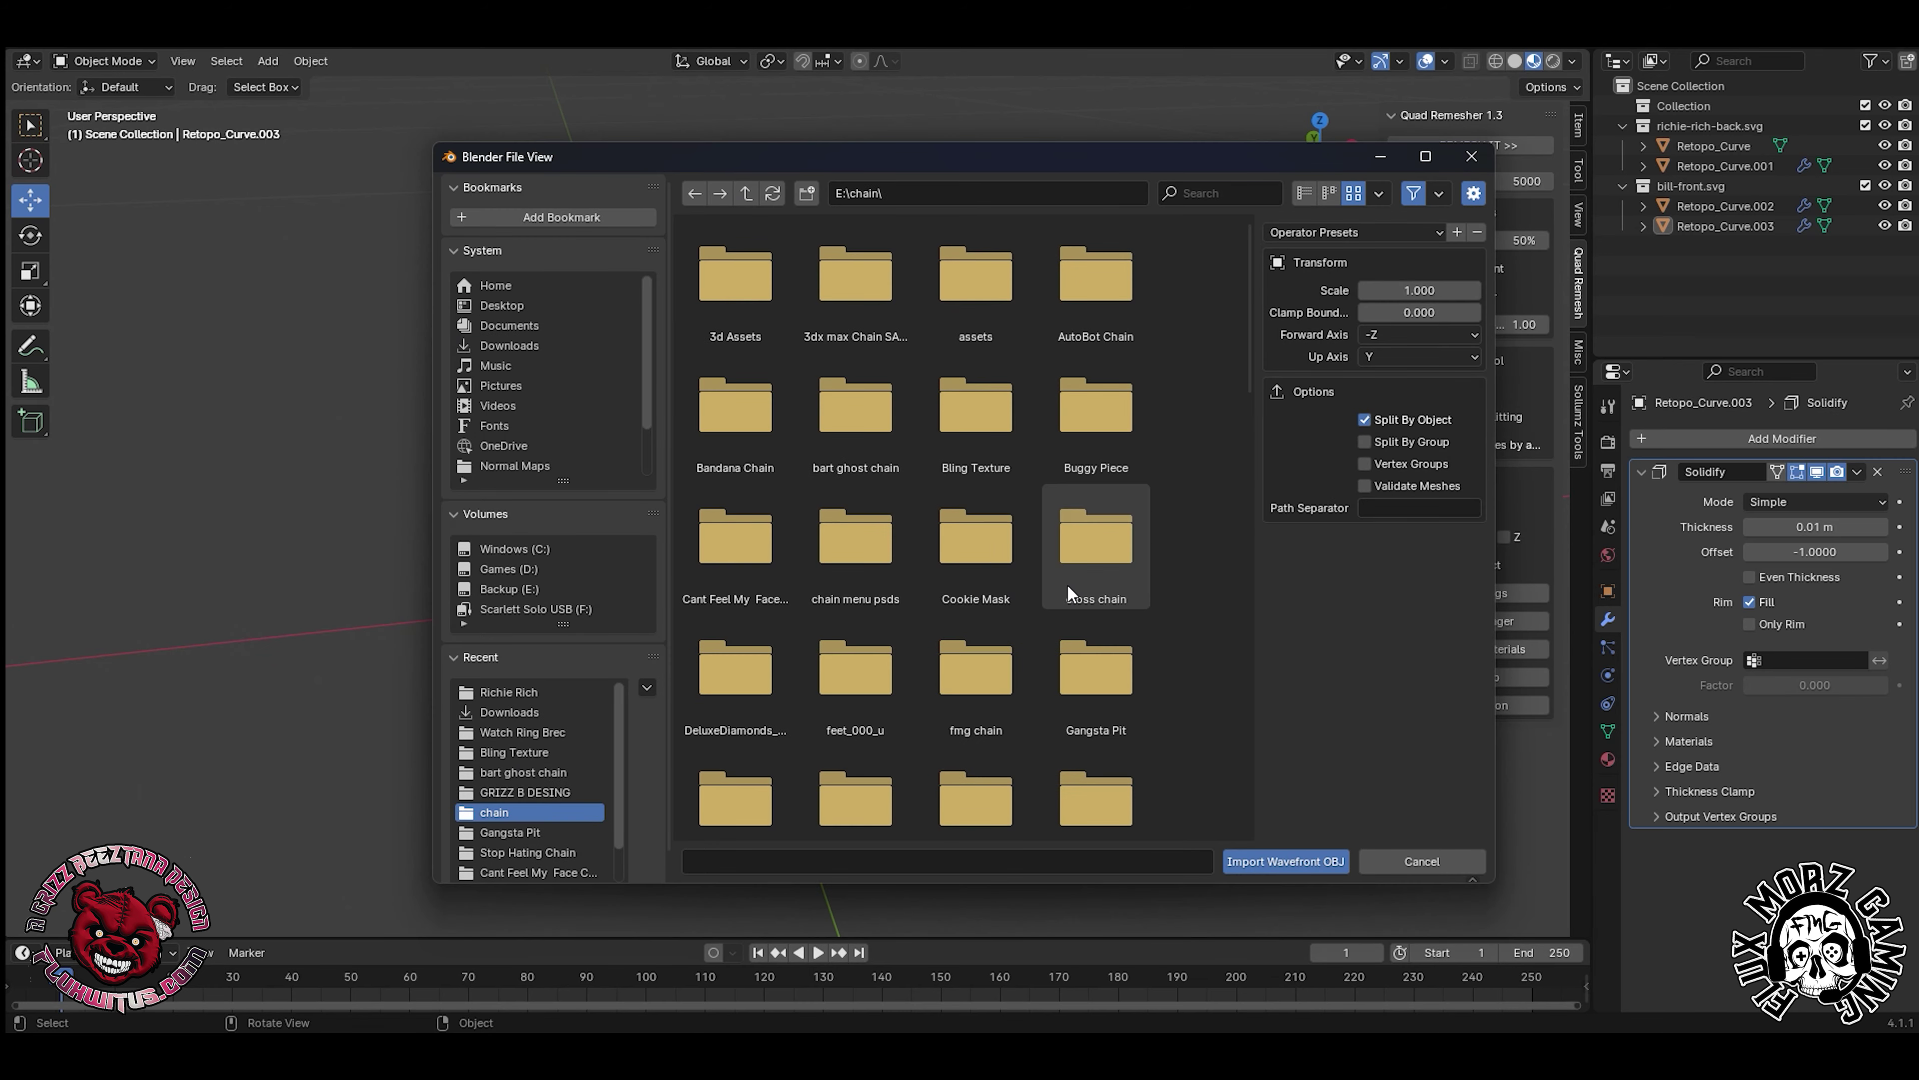
double_click(1068, 584)
double_click(1070, 261)
scroll(945, 617, down, 20)
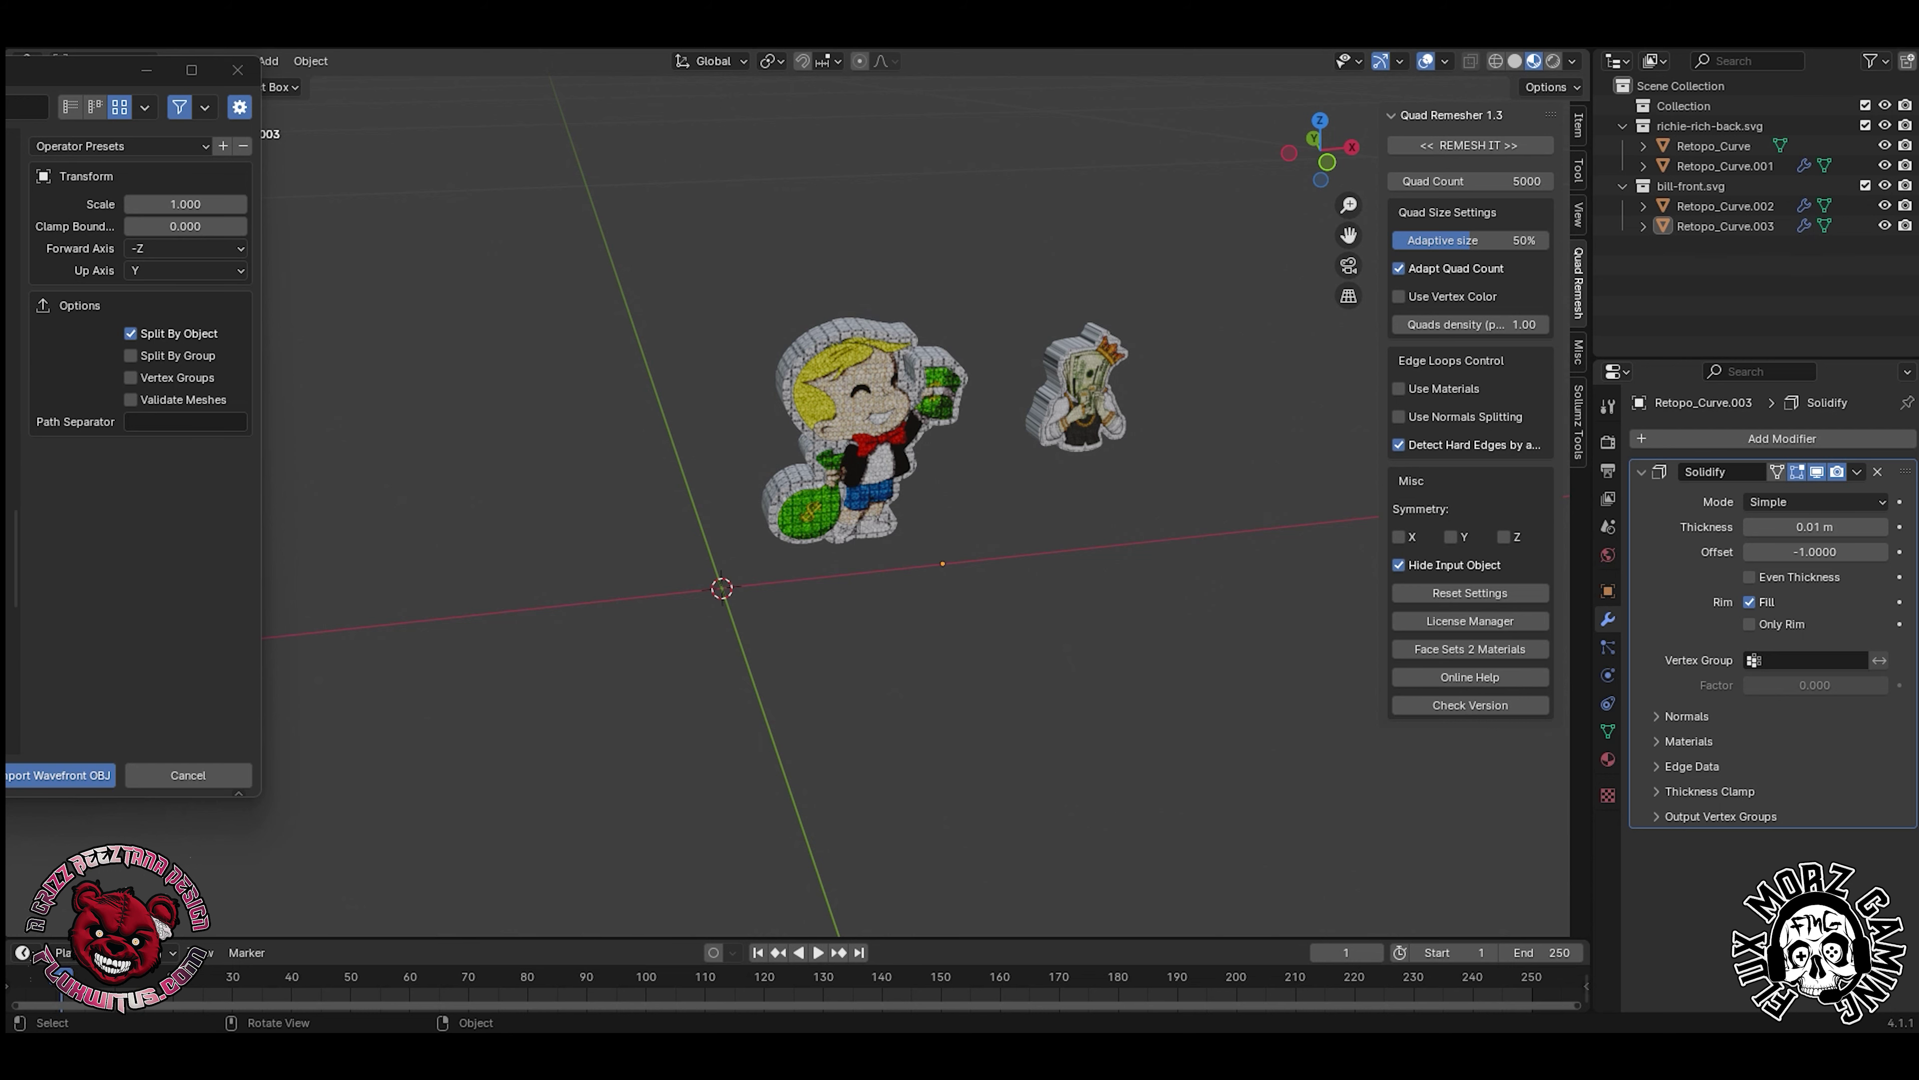
click(60, 775)
scroll(561, 590, down, 10)
scroll(832, 562, up, 4)
- Select only the two Richie Rich meshes and move them upward, away from the origin
drag(755, 400, 832, 562)
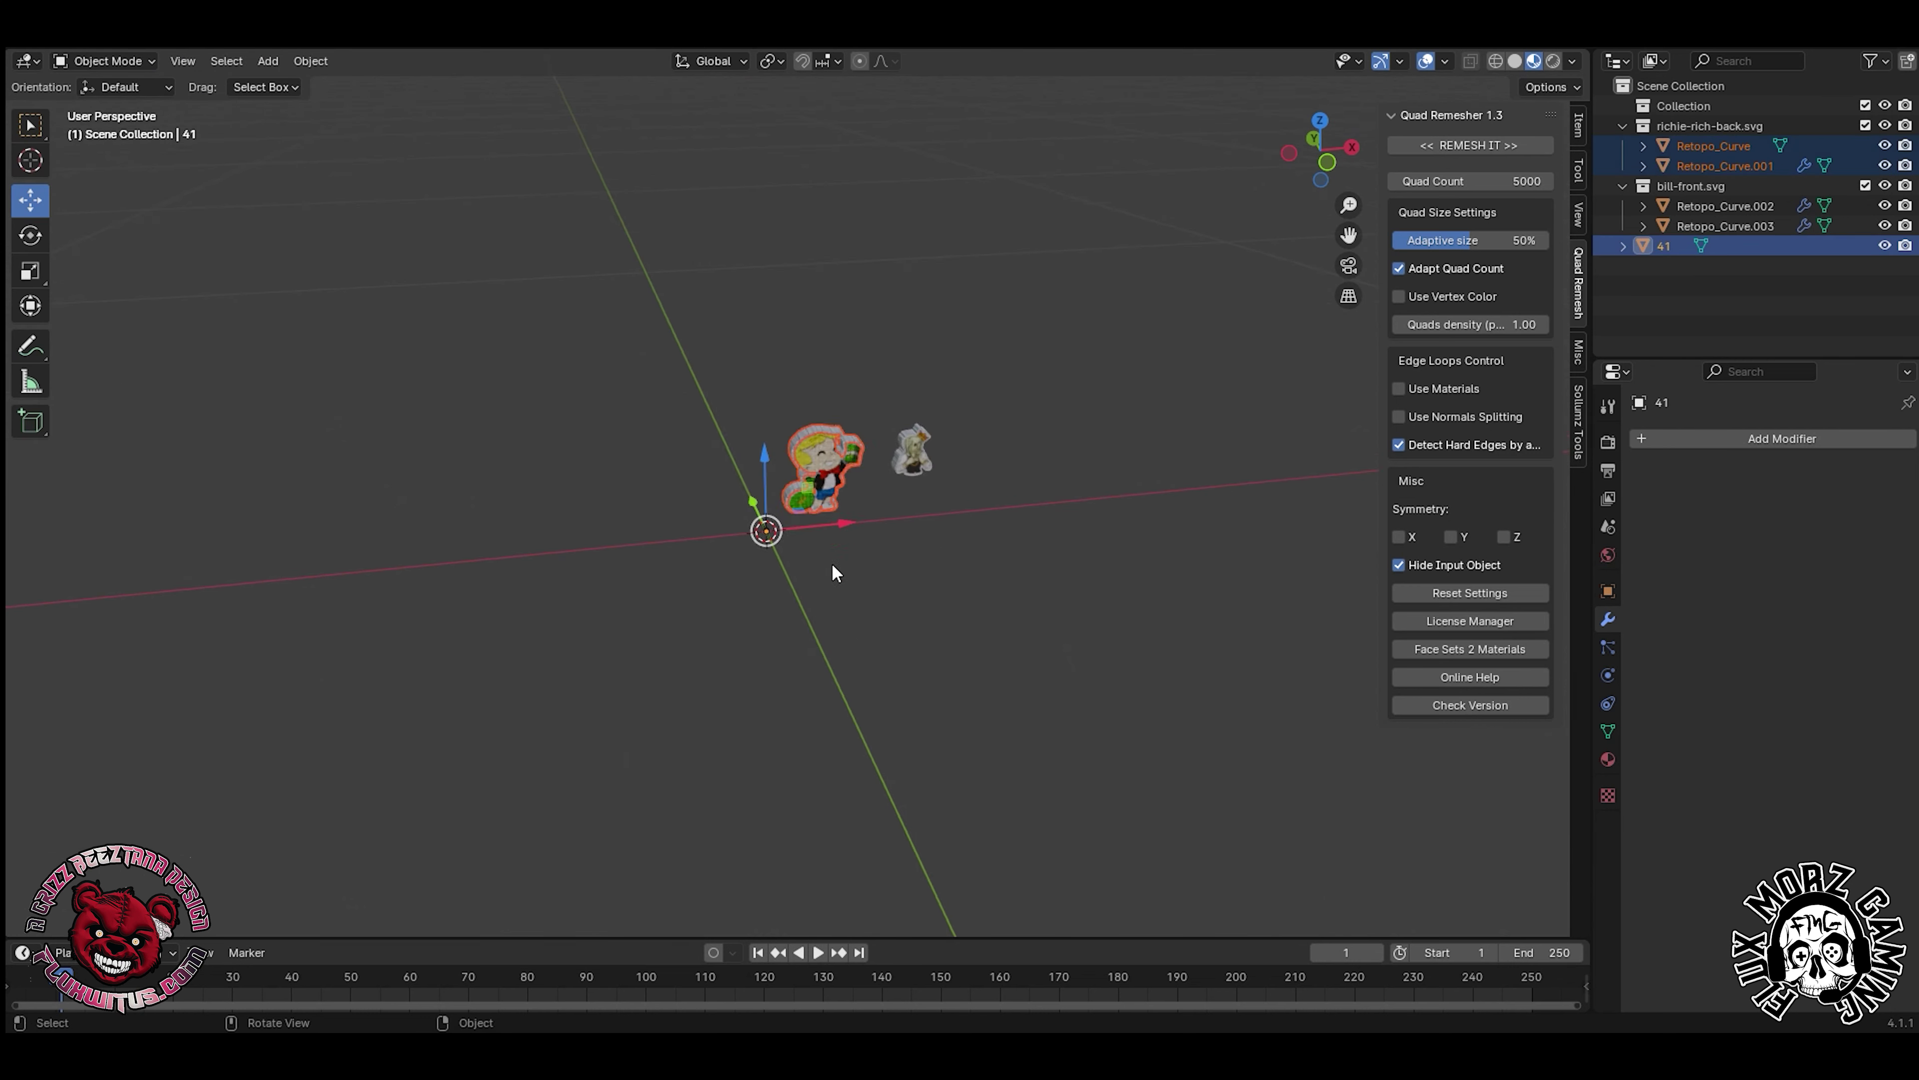
scroll(832, 562, down, 3)
drag(781, 445, 732, 227)
key(ctrl+z)
click(1087, 659)
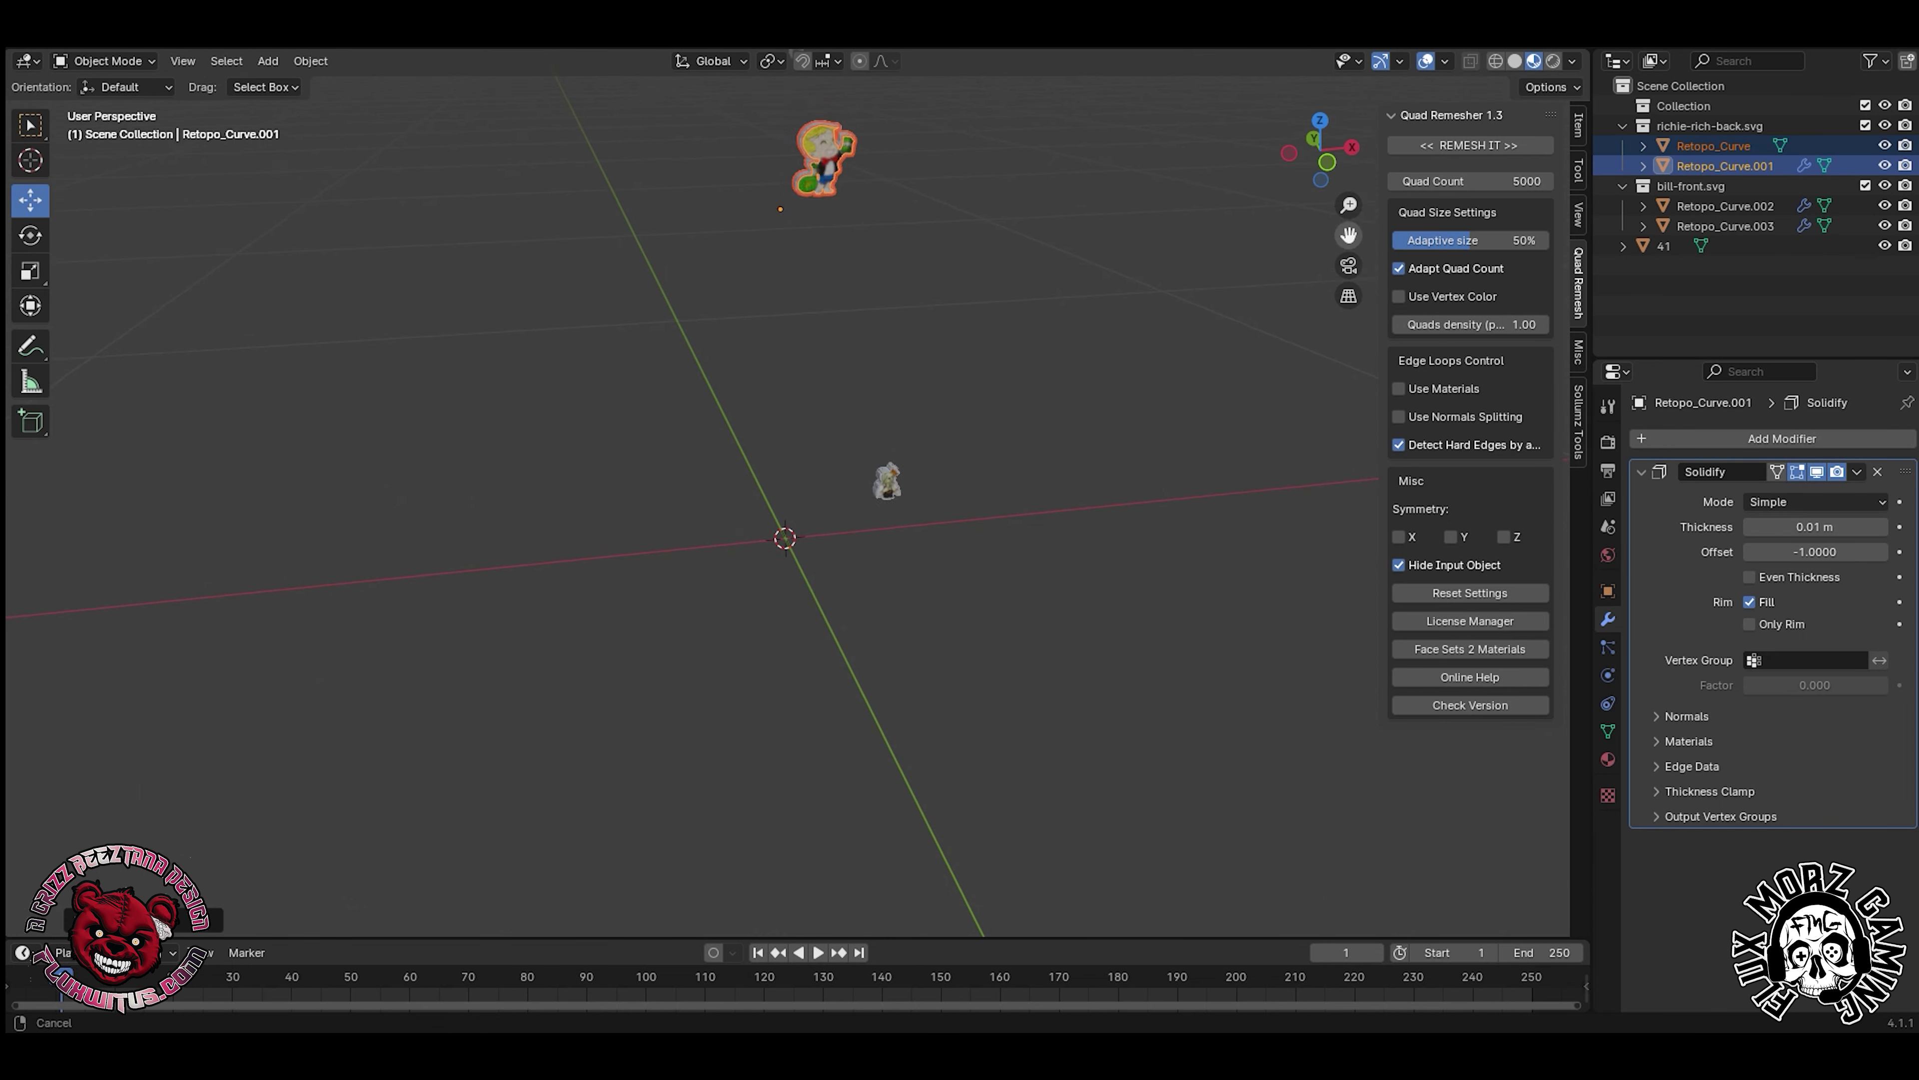
- Delete the imported model 41 and import the OBJ with the two necklace chains instead
click(852, 248)
key(Delete)
click(45, 38)
mouse_move(87, 318)
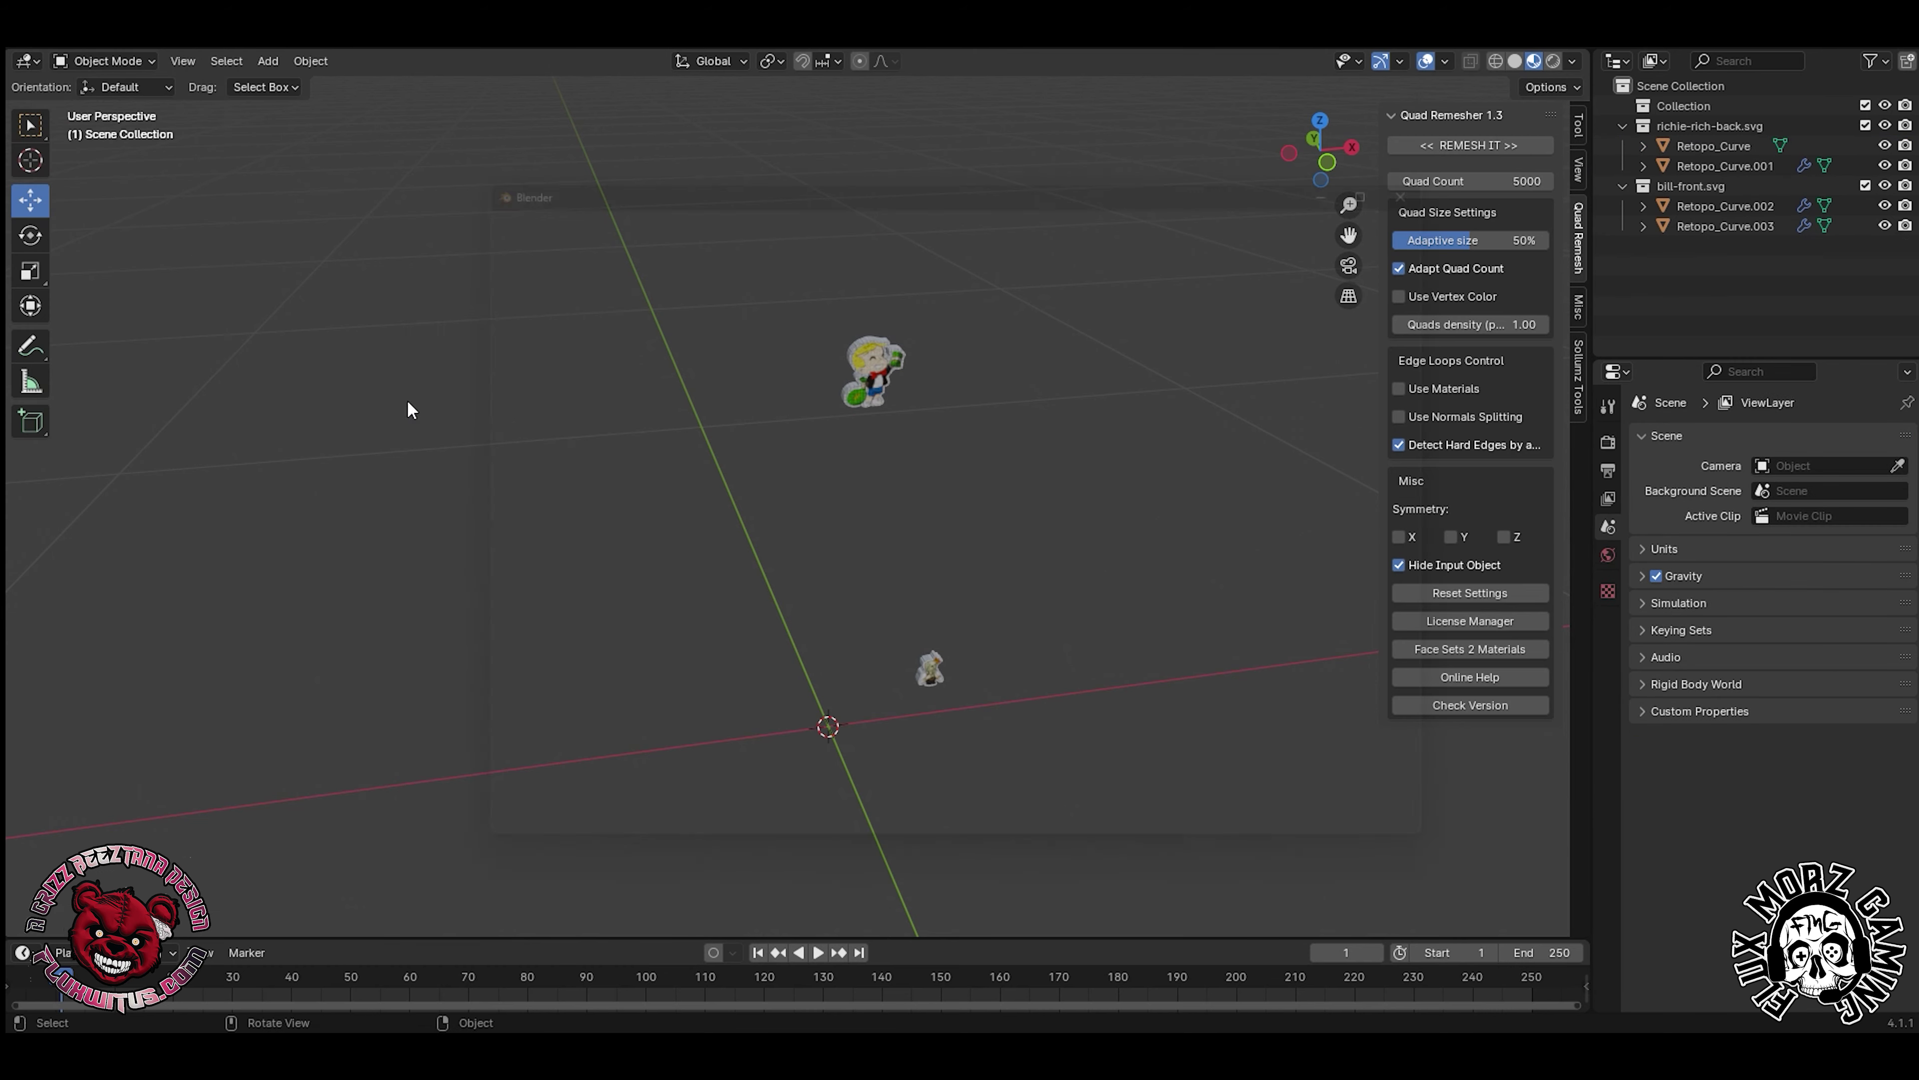
click(407, 399)
click(746, 193)
scroll(1013, 746, down, 10)
scroll(1011, 746, down, 1)
- Move the Richie Rich pendant beneath the lower chain's bail, aligning it sideways and in depth
drag(1349, 235, 1349, 136)
drag(1320, 155, 1349, 143)
drag(869, 536, 1071, 642)
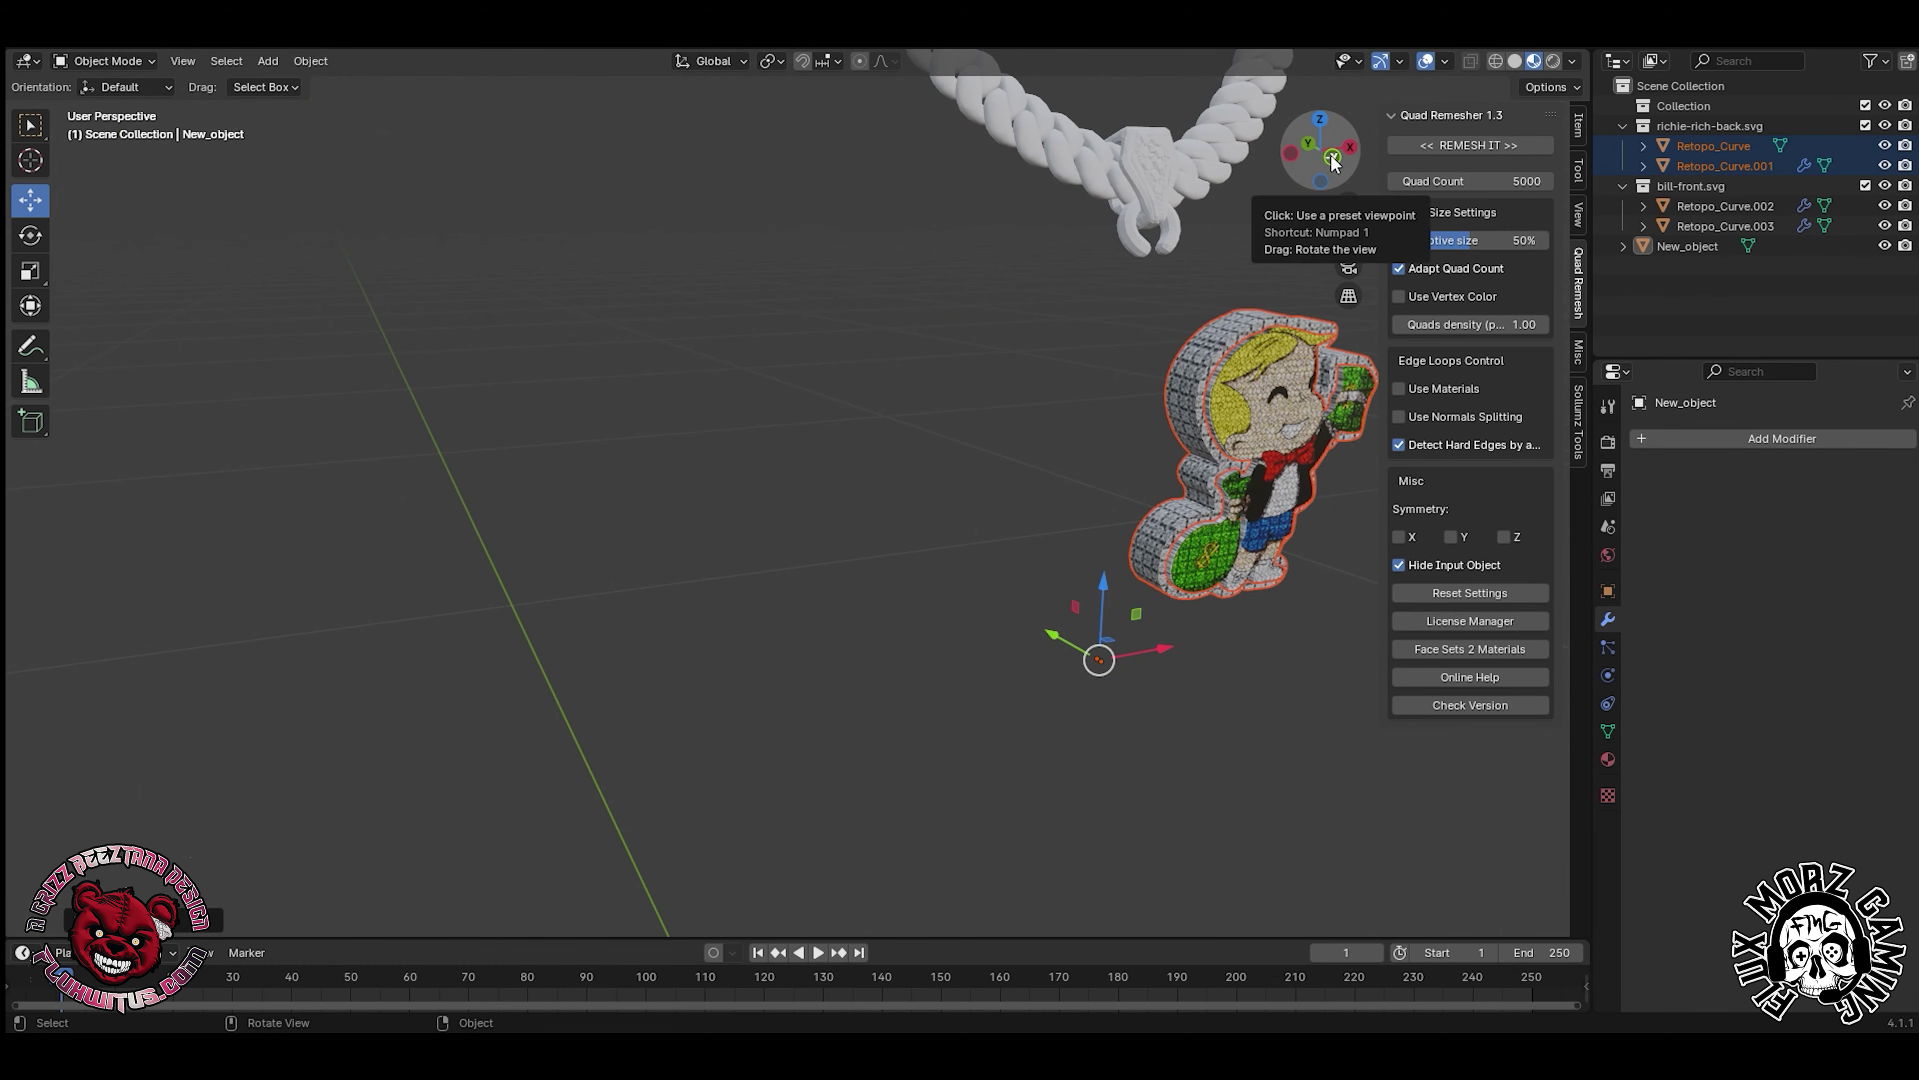
drag(1332, 162, 1285, 159)
drag(851, 634, 684, 635)
drag(1320, 152, 1398, 159)
drag(1349, 234, 1058, 166)
drag(1320, 152, 1382, 158)
drag(1382, 185, 1691, 189)
scroll(1568, 235, up, 3)
drag(1568, 235, 899, 544)
drag(559, 870, 674, 867)
- Scale the Richie Rich front mesh along Y and nudge it into place against the back piece
click(691, 605)
click(36, 237)
click(722, 575)
drag(639, 865, 684, 859)
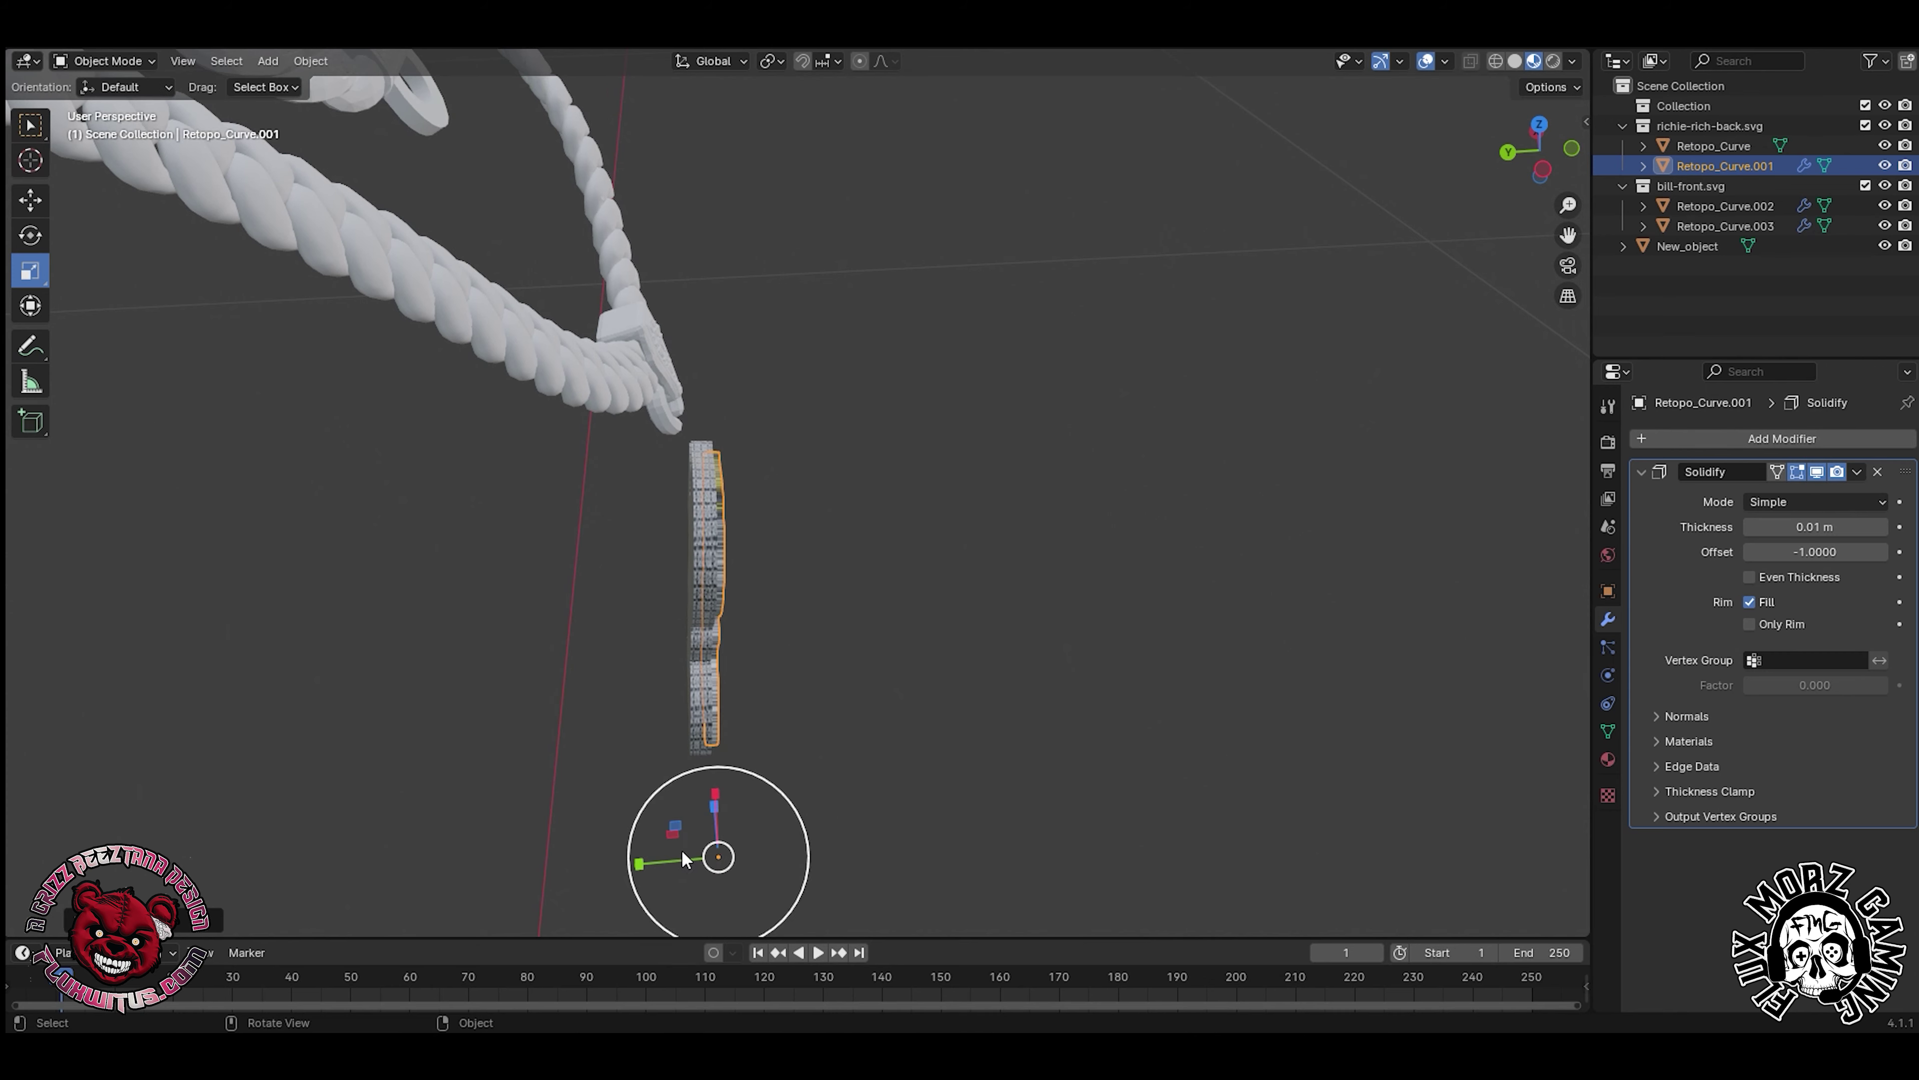
middle_drag(1456, 183, 1456, 182)
drag(1456, 182, 1575, 181)
drag(716, 467, 716, 452)
drag(686, 486, 682, 482)
- Move the bill pendant up and position it under the clasp of the upper chain
drag(843, 759, 854, 152)
shift+middle_drag(853, 151, 1171, 454)
drag(1239, 597, 1111, 669)
mouse_move(990, 651)
mouse_down()
mouse_move(1012, 671)
mouse_move(985, 618)
mouse_up()
drag(1094, 642, 1017, 590)
drag(963, 615, 958, 612)
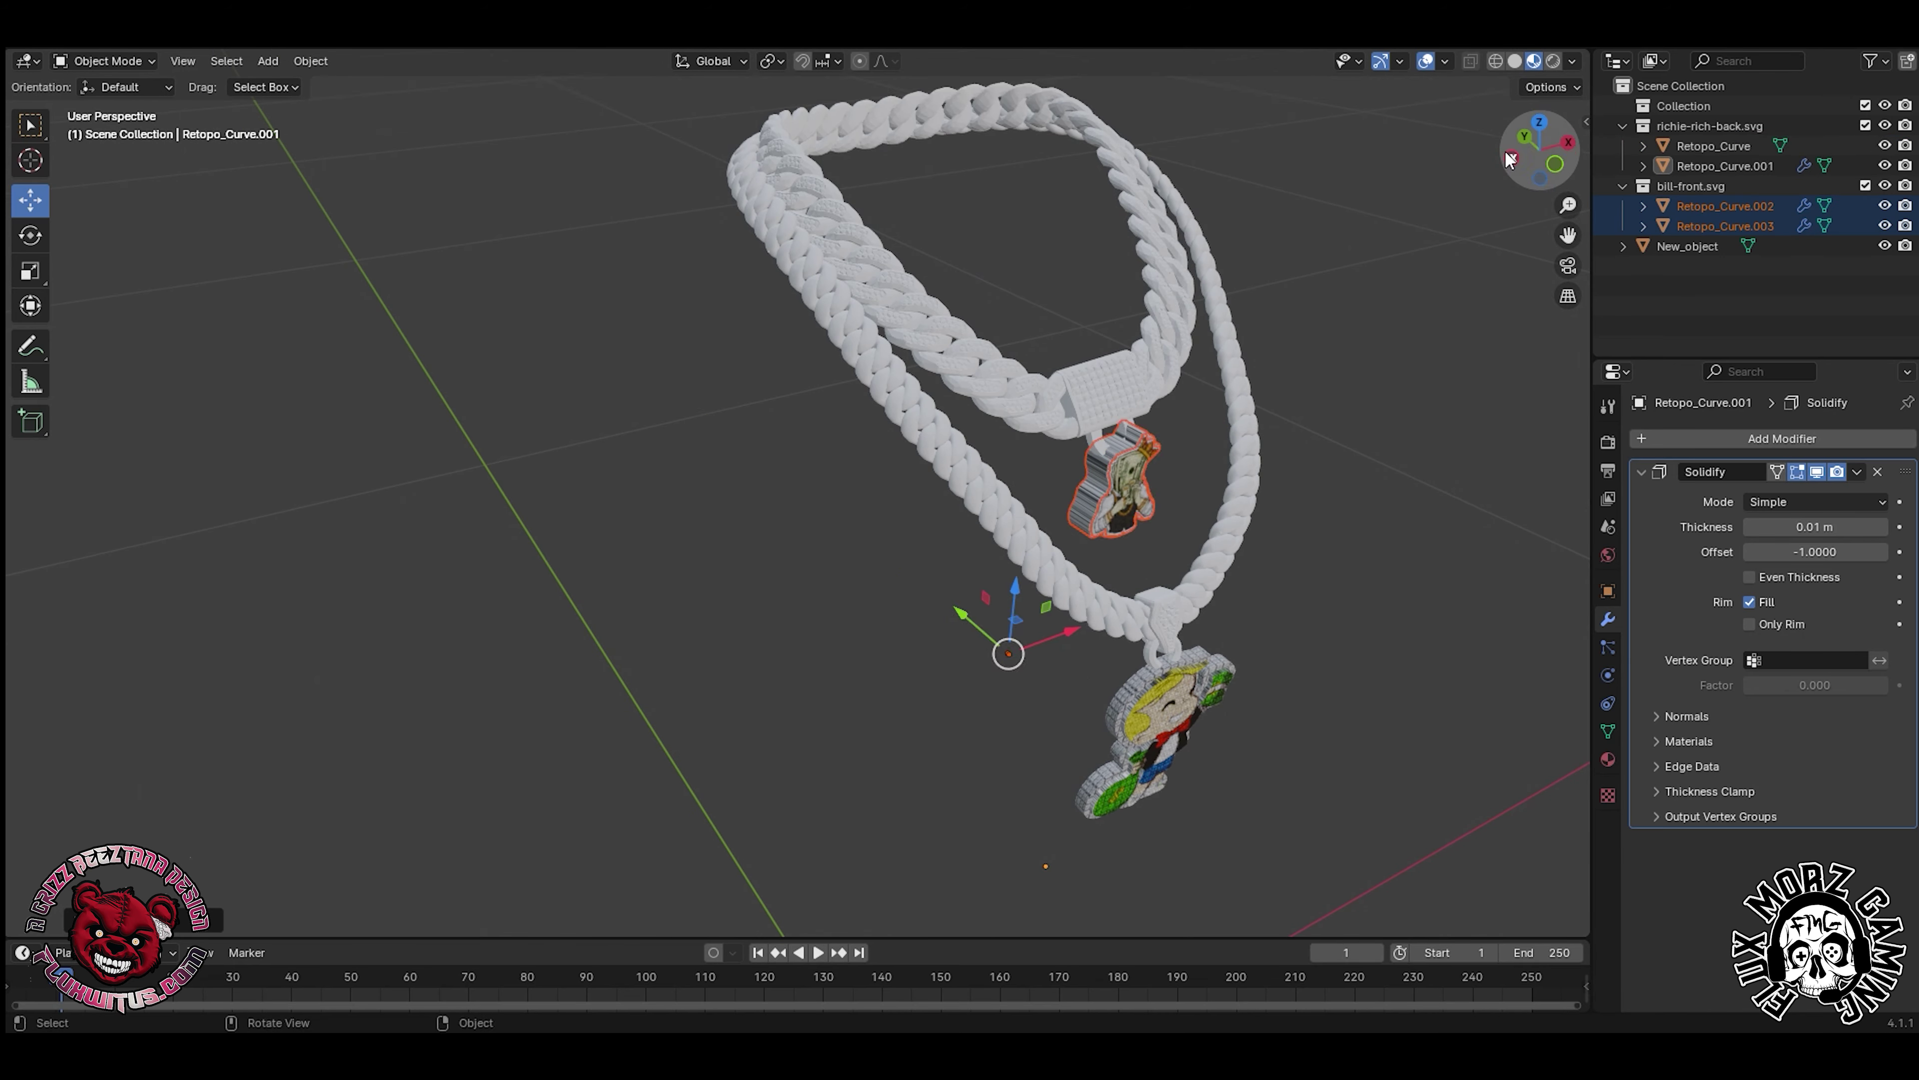
drag(1526, 155, 1435, 125)
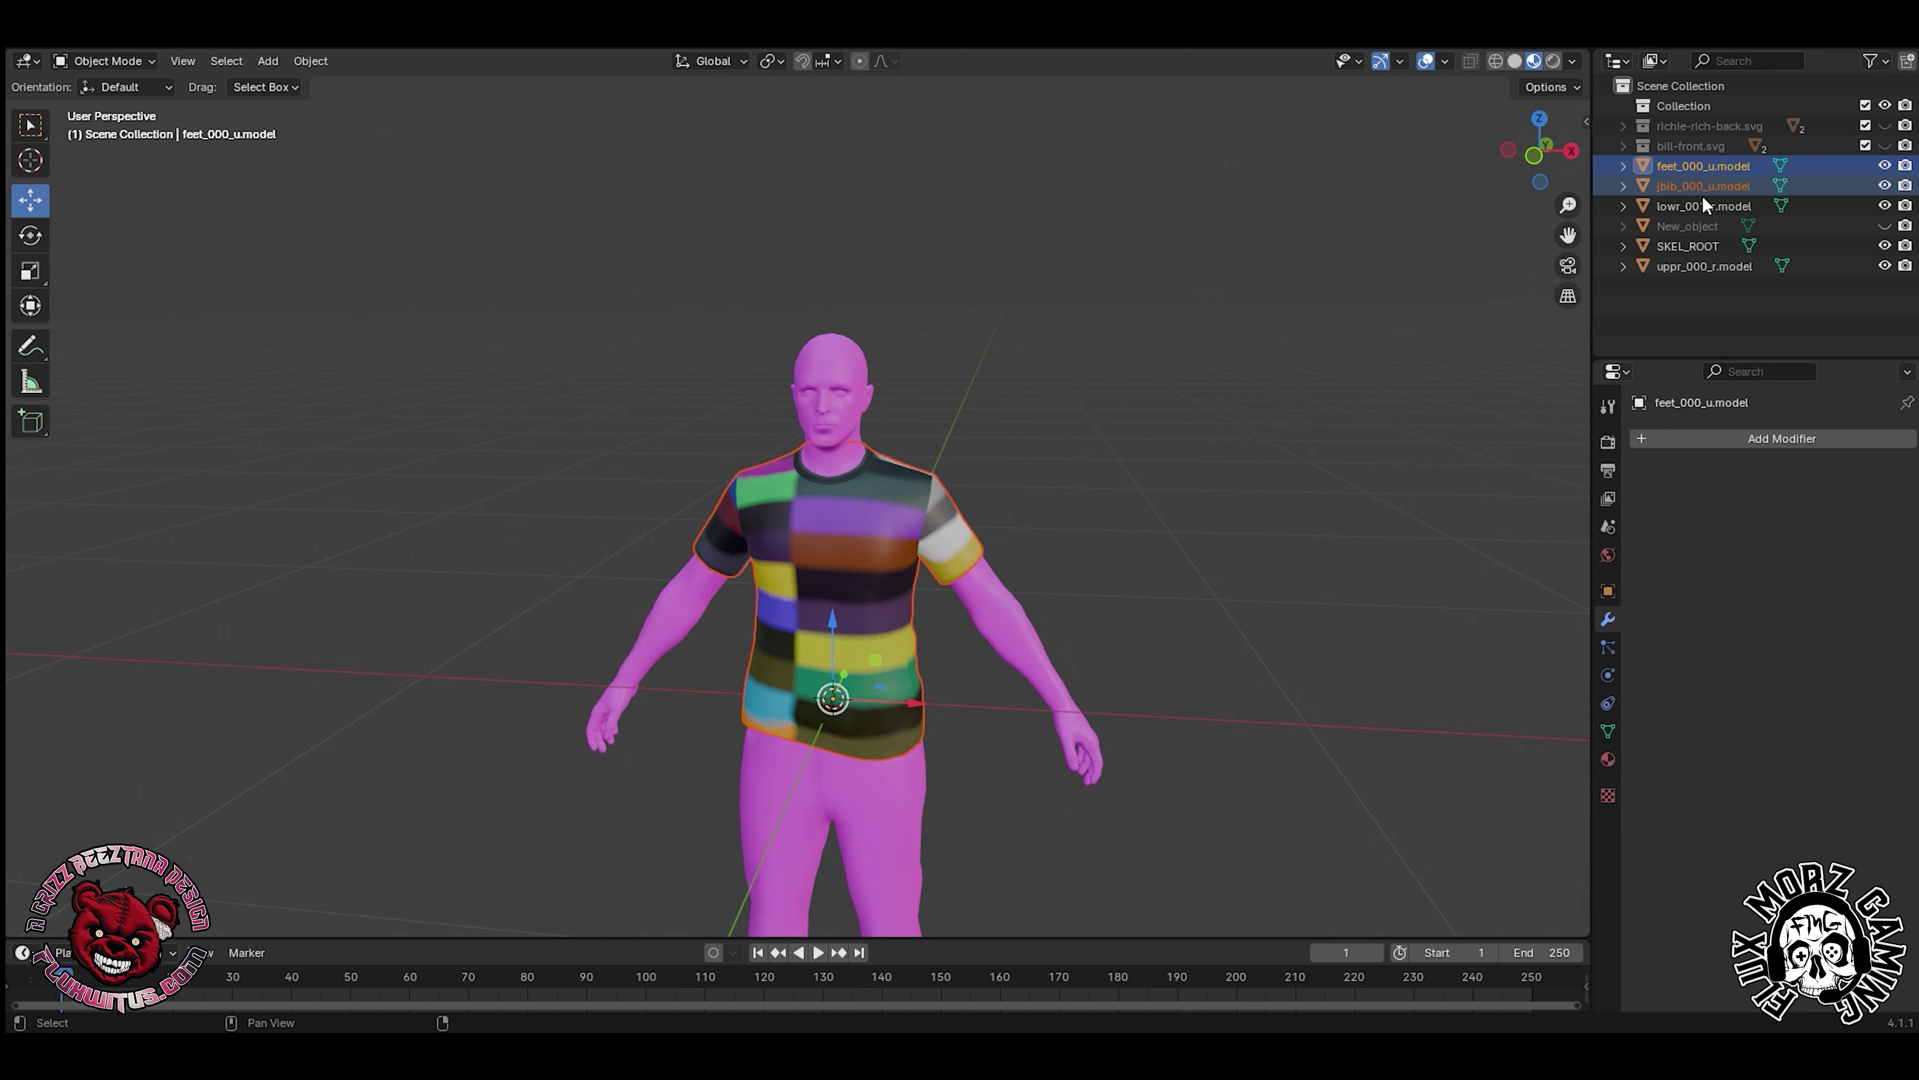
- Select both bill pendant meshes on the dressed character and enlarge them together
drag(1701, 195, 1712, 259)
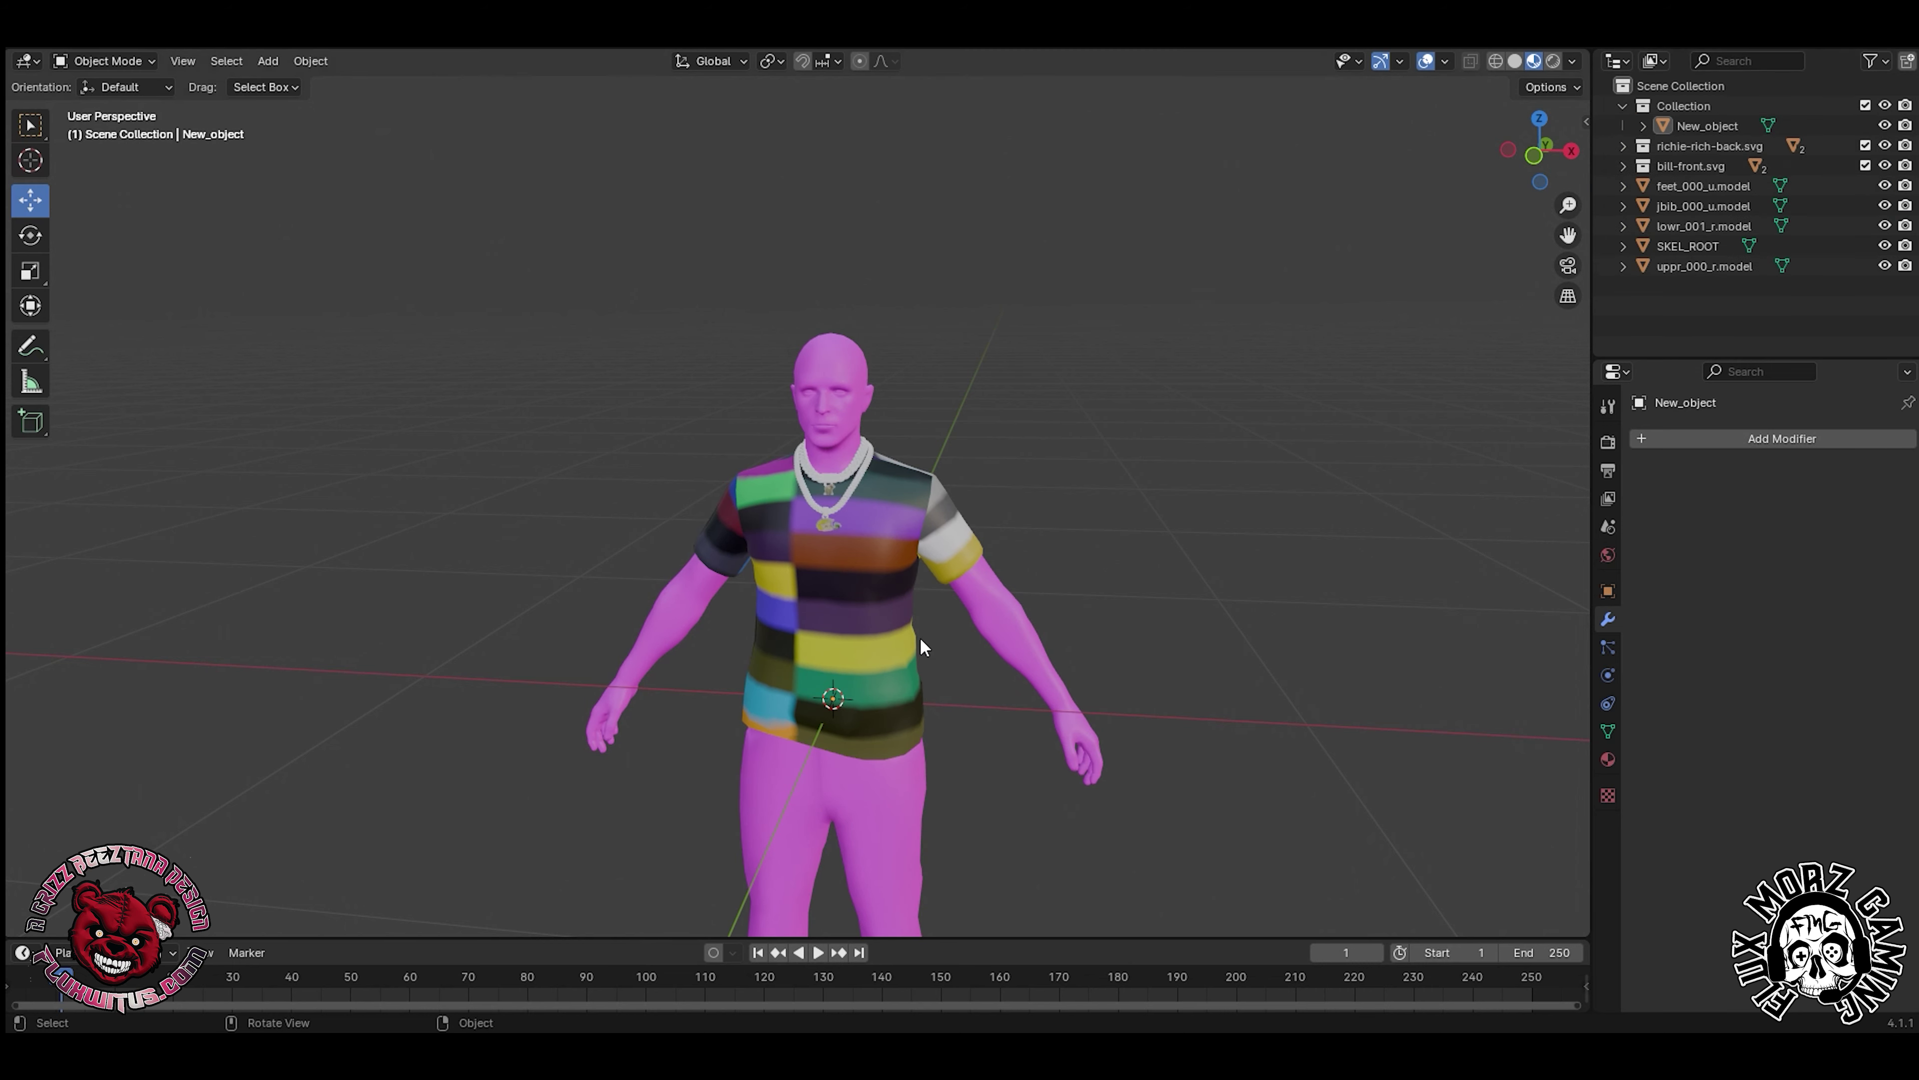
scroll(934, 472, up, 8)
click(1623, 167)
click(1725, 187)
shift+click(1724, 206)
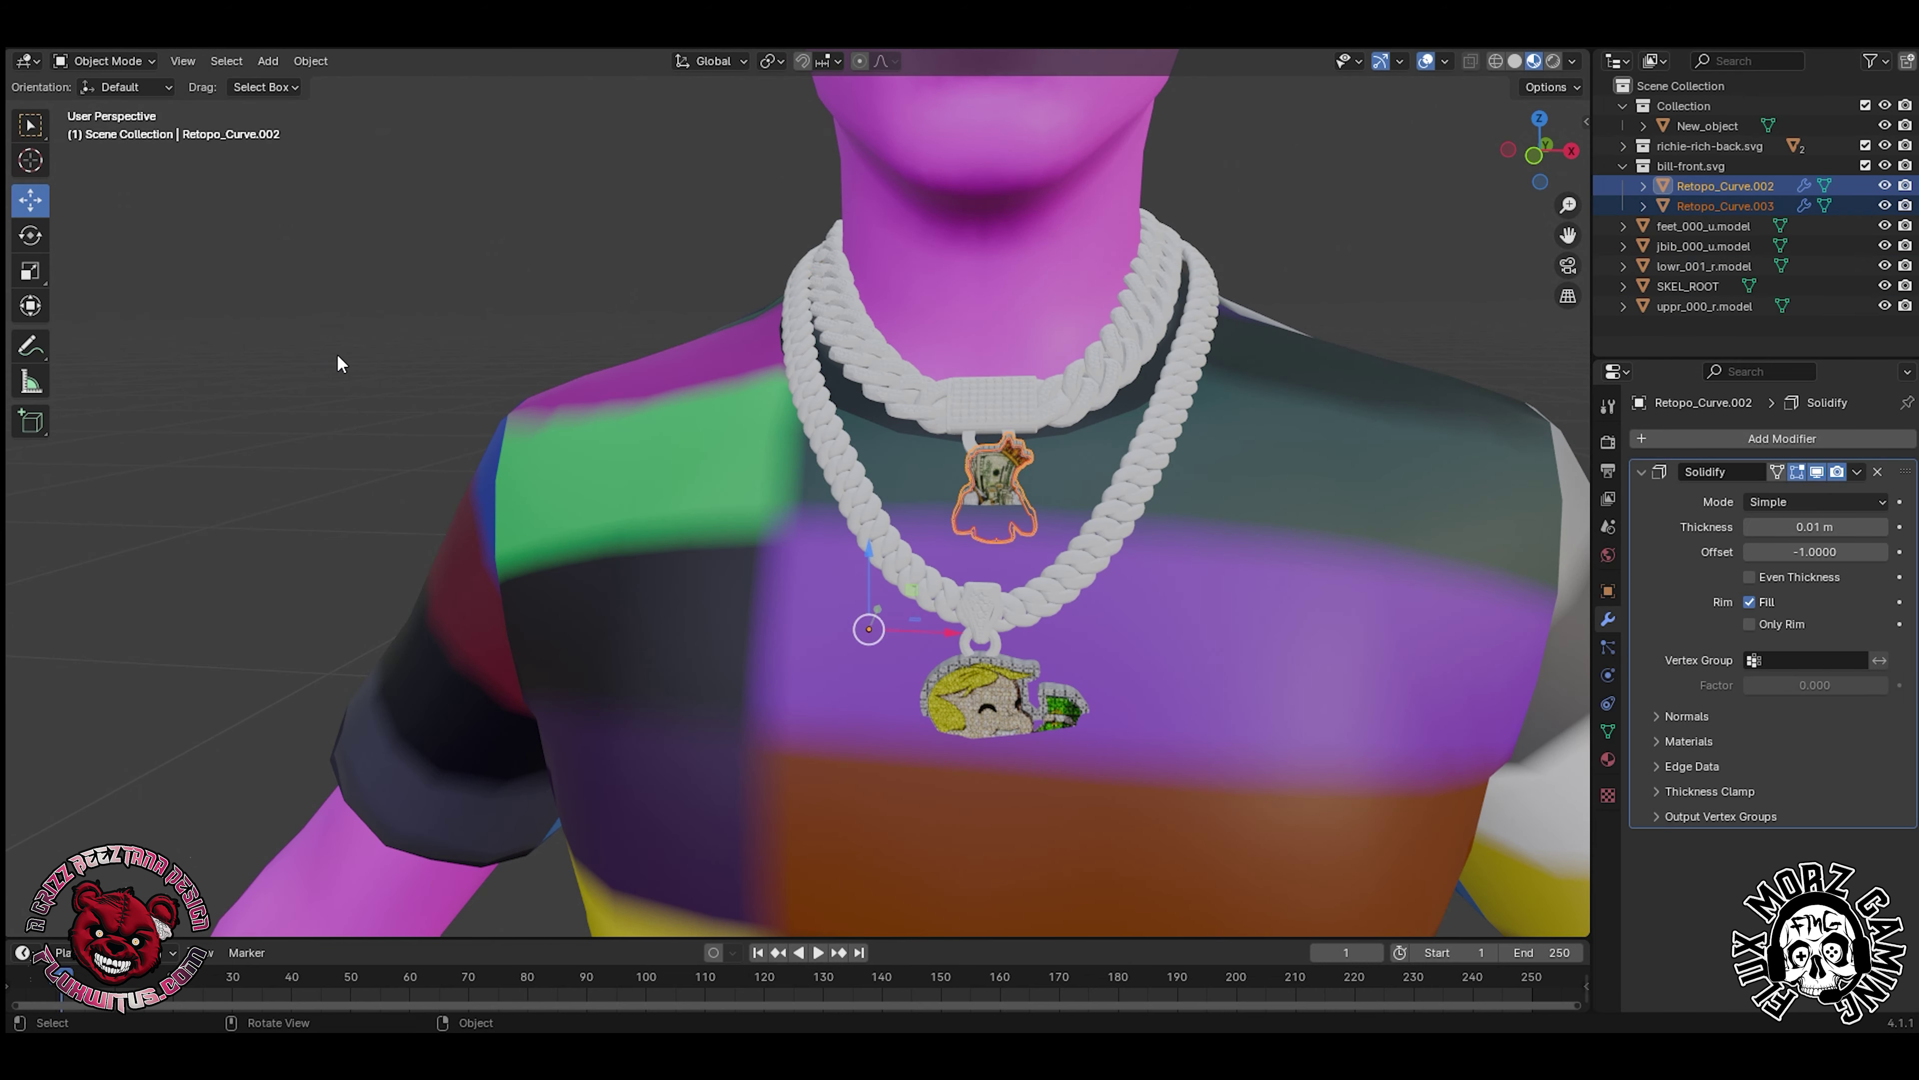
click(30, 271)
drag(875, 692, 880, 778)
- Move the enlarged bill pendant sideways and down to center it beneath the upper chain
click(30, 200)
drag(946, 636, 798, 631)
drag(718, 555, 725, 773)
middle_drag(744, 719, 850, 778)
drag(864, 743, 866, 758)
- Tilt the bill pendant slightly and move it out in front of the chest
click(30, 236)
drag(901, 838, 893, 810)
click(30, 200)
drag(808, 758, 1013, 919)
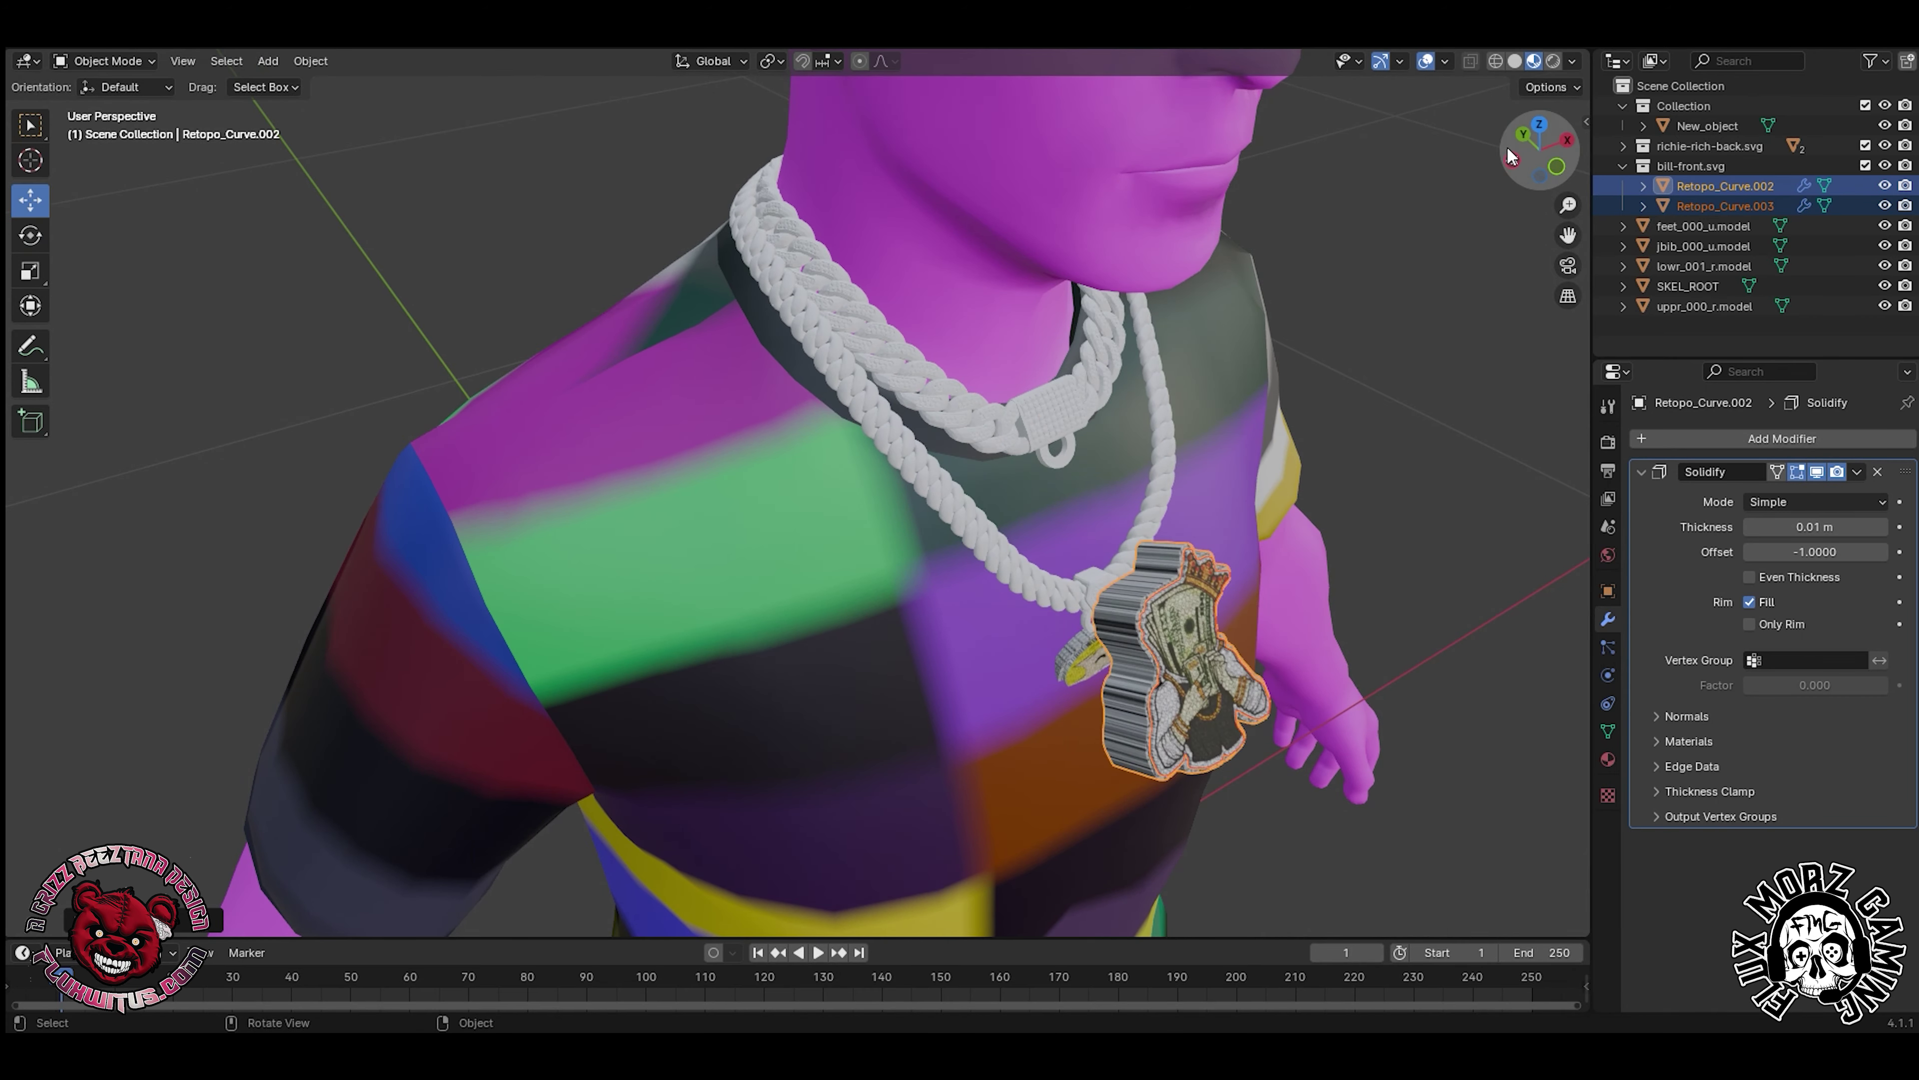
- Undo the last bill pendant adjustments and move the pendant forward, well clear of the chest
drag(1536, 152, 1621, 98)
drag(1237, 812, 1234, 814)
key(ctrl+z)
mouse_move(1540, 152)
mouse_down()
mouse_move(1485, 145)
mouse_move(1521, 137)
mouse_up()
key(ctrl+z)
click(30, 200)
drag(886, 790, 1230, 793)
- Scale the bill pendant slightly to suit the upper chain
click(30, 271)
click(1201, 499)
click(1179, 499)
click(1388, 510)
middle_drag(1387, 517, 1474, 196)
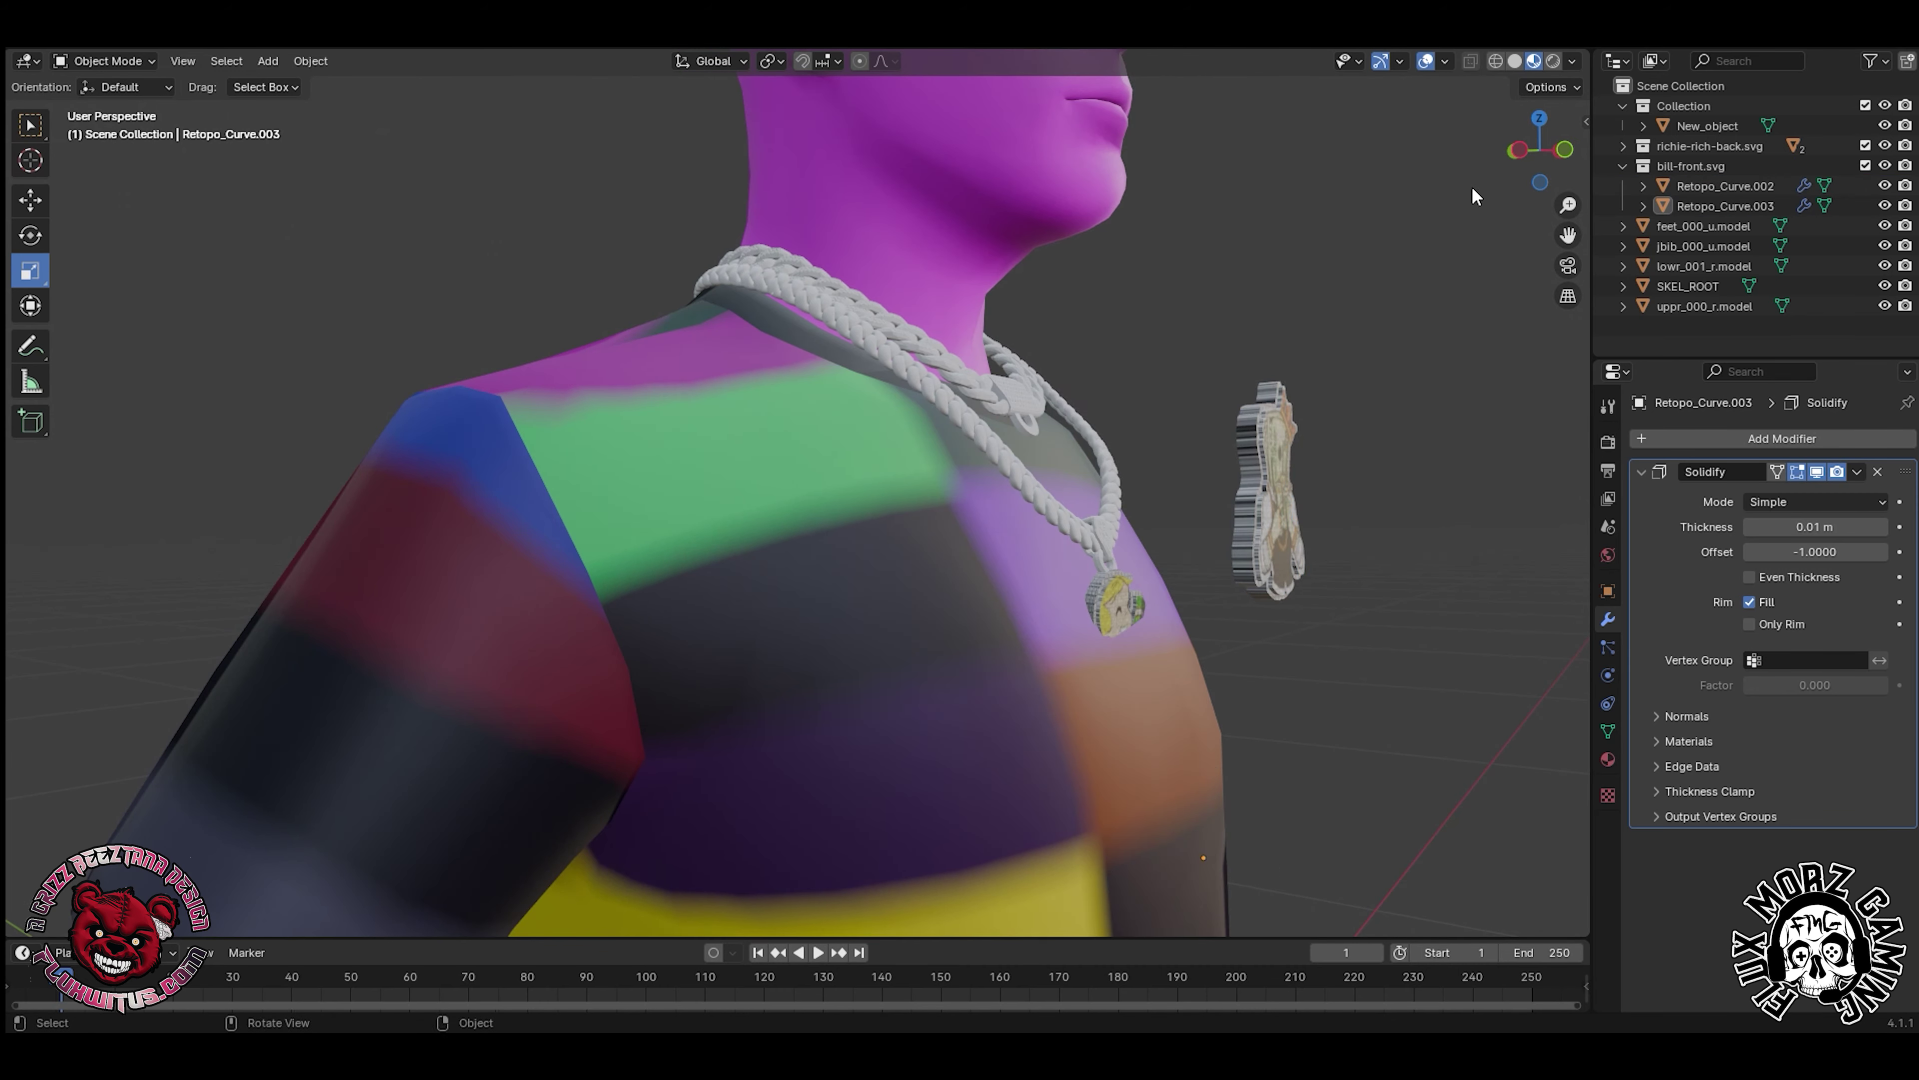
- Move both bill pendant meshes back beneath the upper chain and tilt them toward the slope of the chest
drag(1122, 843, 859, 796)
click(30, 236)
drag(1539, 151, 1432, 155)
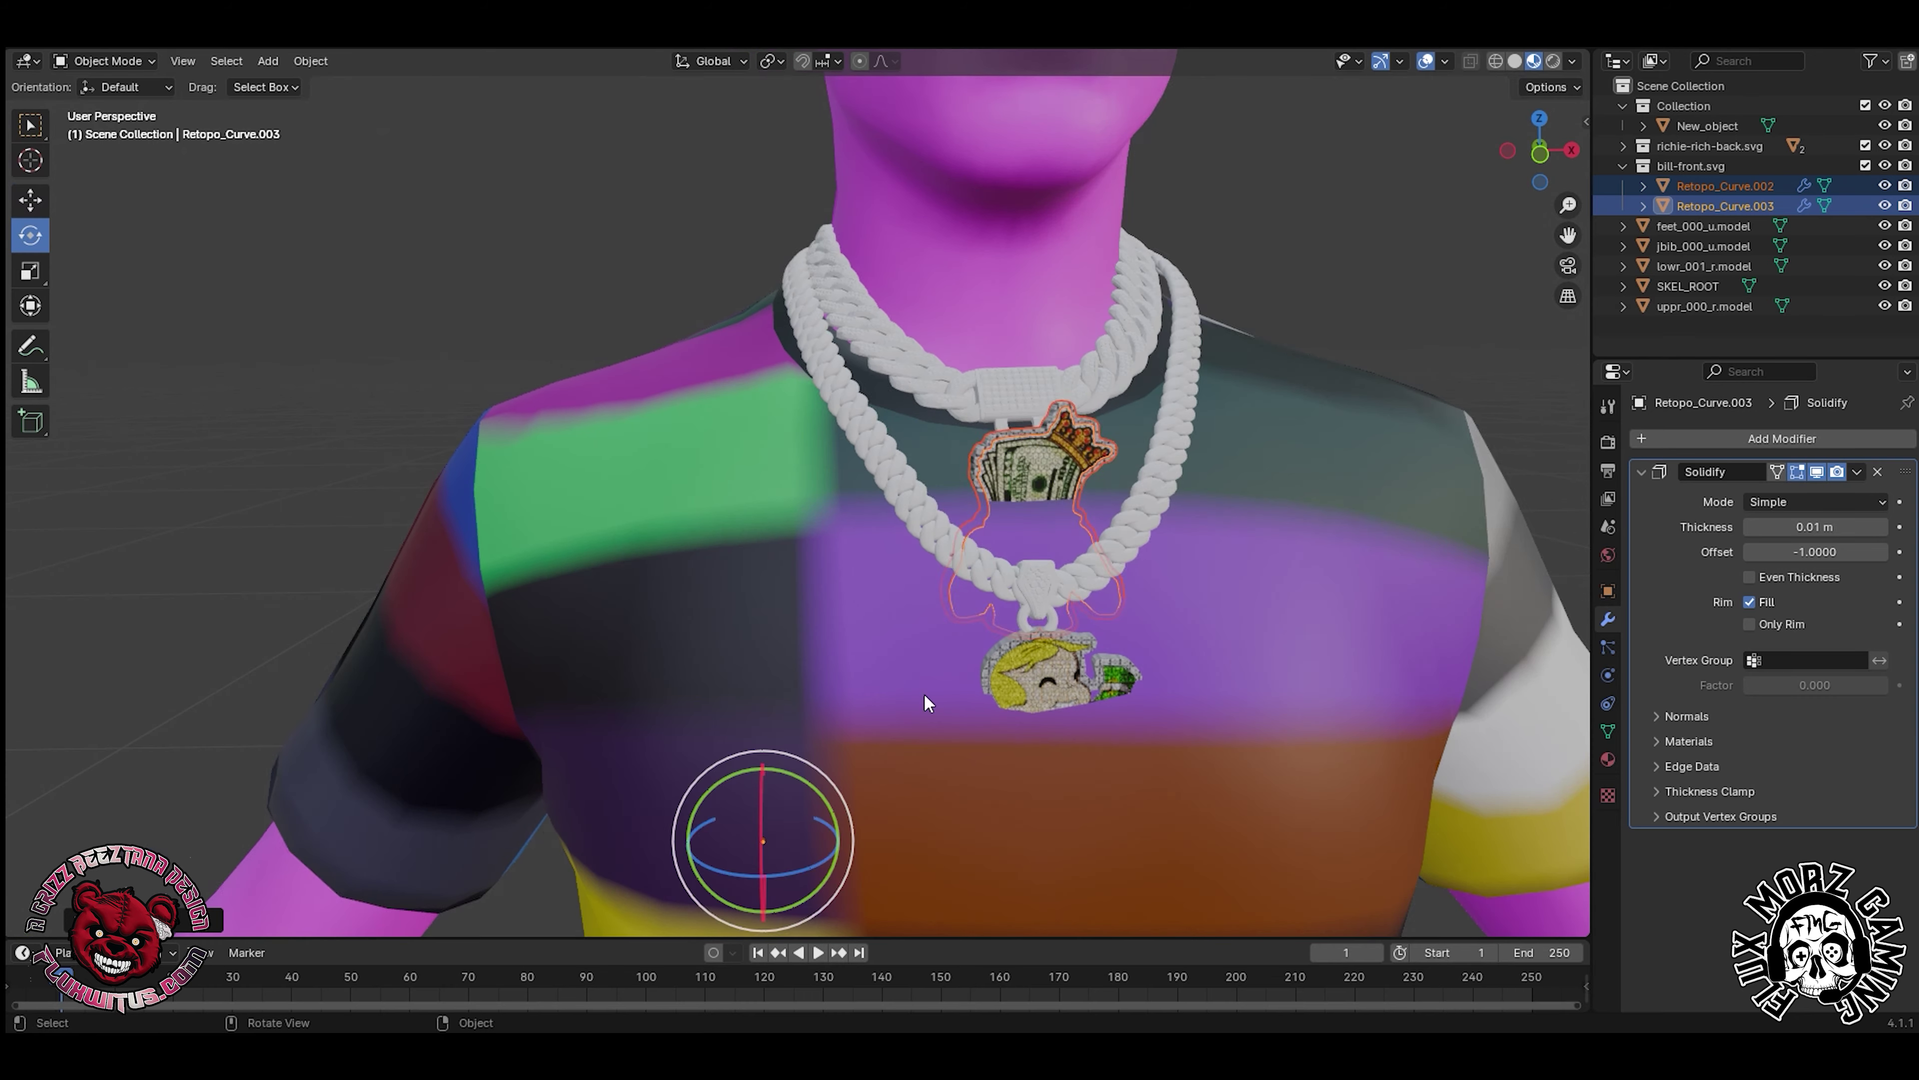
drag(763, 786, 762, 745)
- Pull the tilted bill pendant forward out of the shirt and adjust its height beneath the upper chain
click(30, 200)
drag(1507, 155, 1647, 155)
click(32, 240)
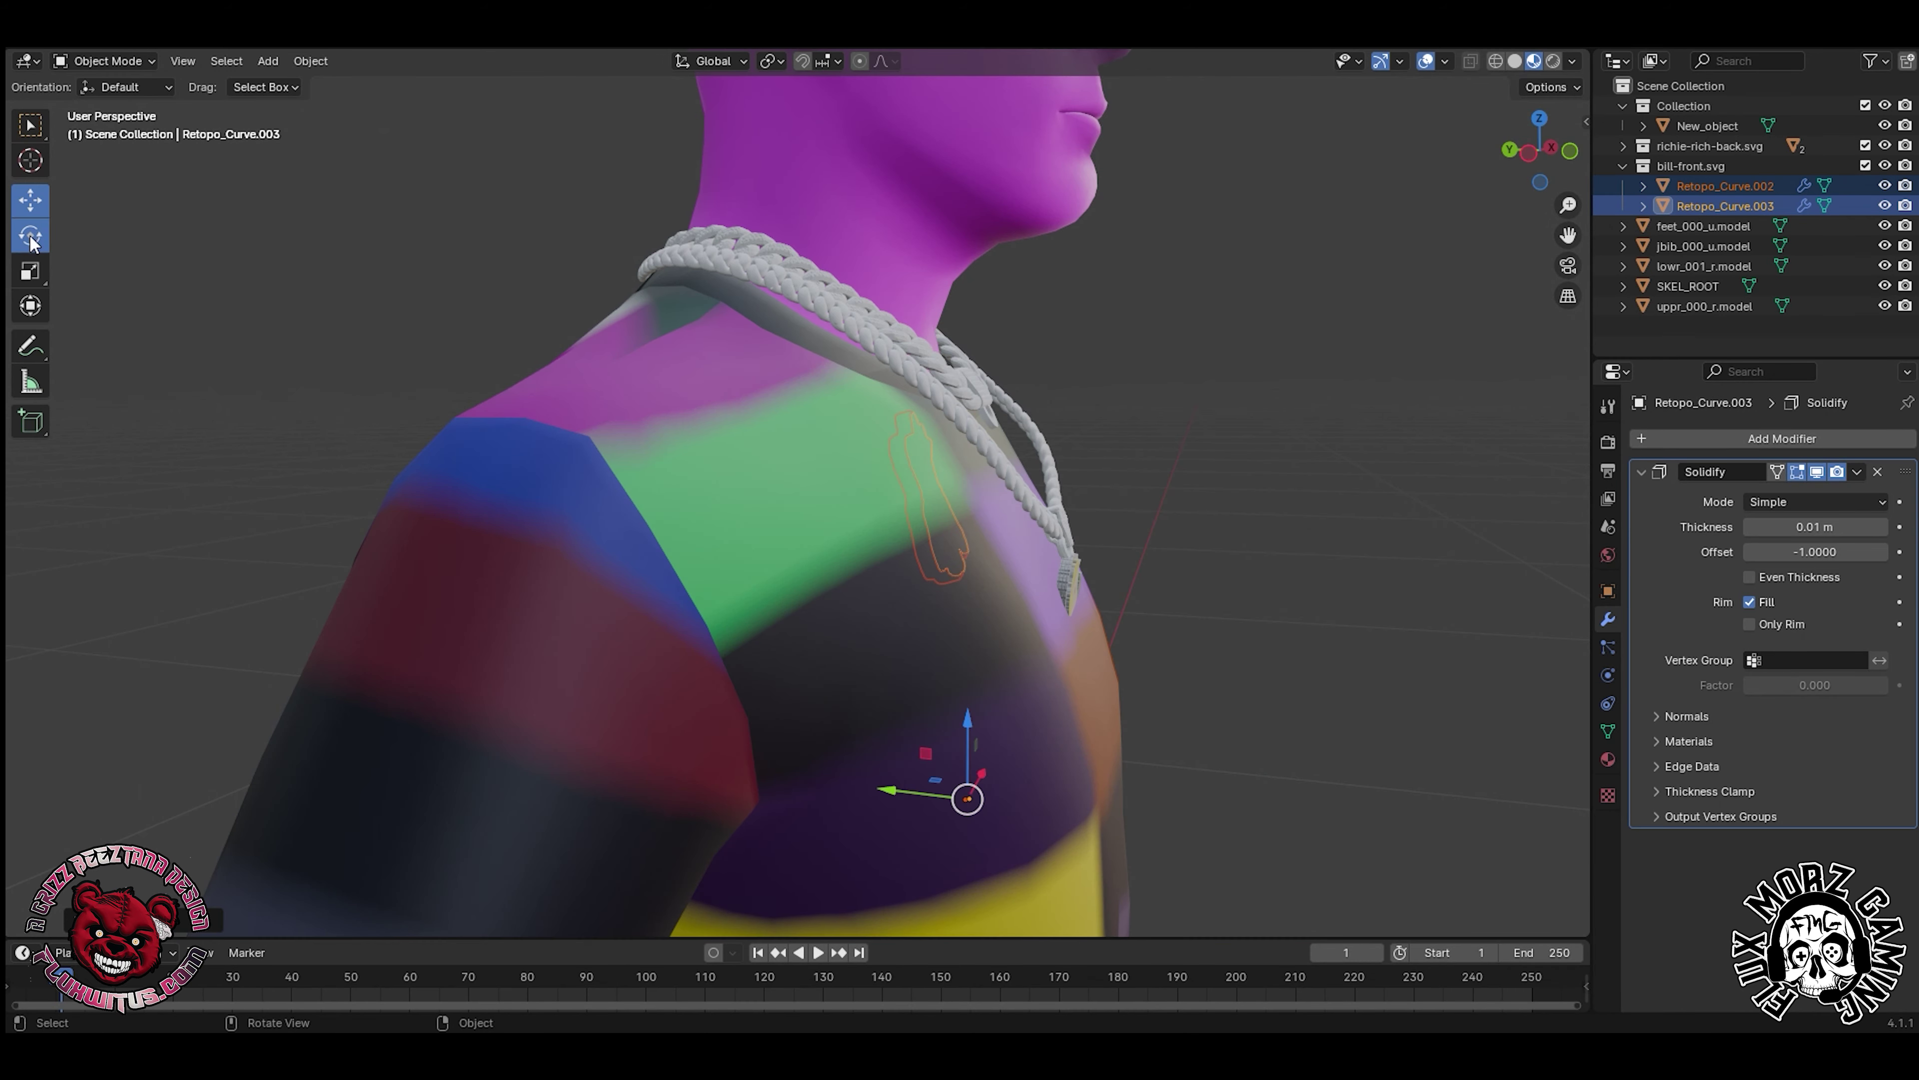
click(40, 202)
drag(882, 785, 1036, 803)
drag(1121, 736, 1120, 721)
drag(1039, 790, 1027, 788)
drag(1108, 724, 1107, 732)
drag(1540, 151, 1407, 154)
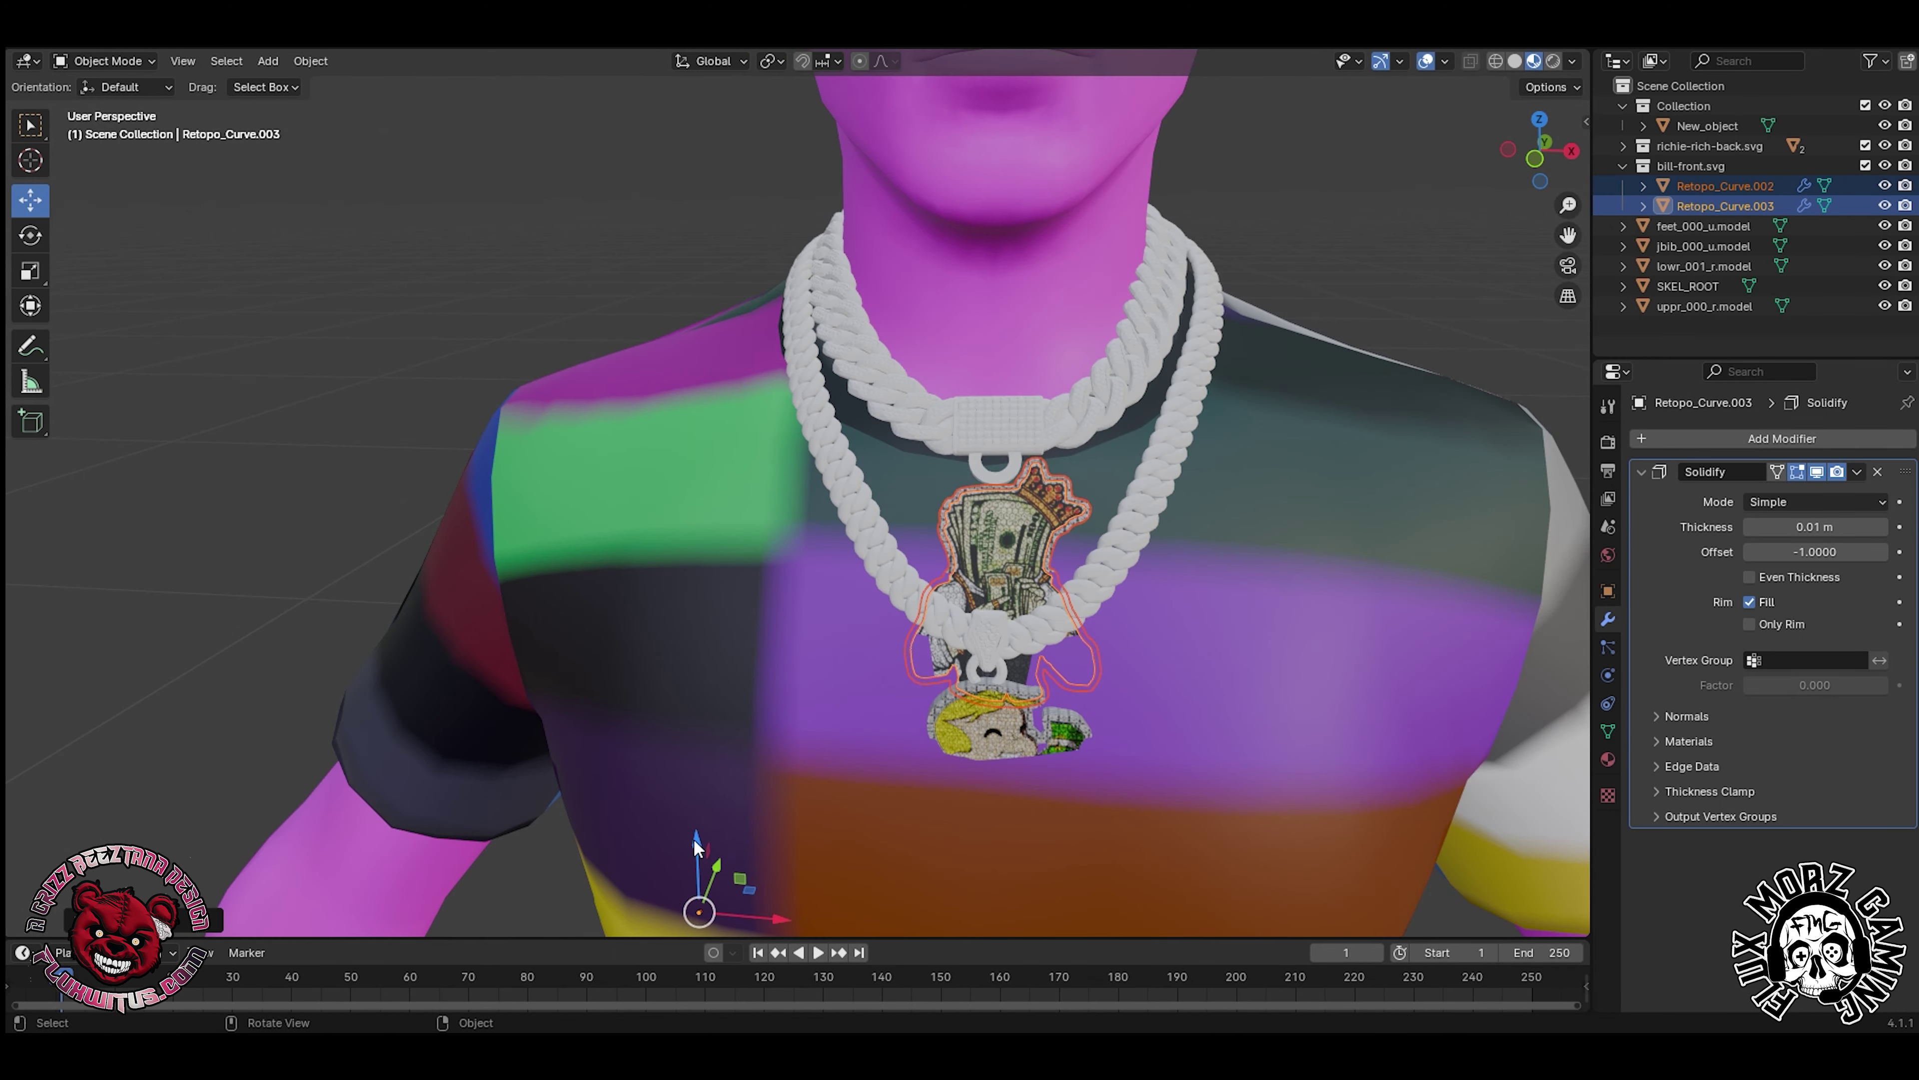
drag(695, 841, 703, 820)
- Bring the bill pendant further out from the chest, raise it toward the upper chain, and tilt it slightly
click(32, 237)
click(31, 202)
drag(1539, 152, 1430, 151)
drag(573, 756, 519, 765)
drag(432, 698, 432, 677)
click(32, 237)
drag(1539, 151, 1655, 151)
drag(702, 820, 695, 815)
- Fine-tune the bill pendant's depth and height so its crown meets the upper chain's clasp
click(32, 203)
drag(1539, 152, 1429, 151)
drag(593, 657, 571, 656)
drag(484, 593, 483, 576)
drag(578, 646, 592, 644)
drag(1539, 152, 1649, 152)
drag(699, 797, 697, 794)
drag(1540, 152, 1619, 152)
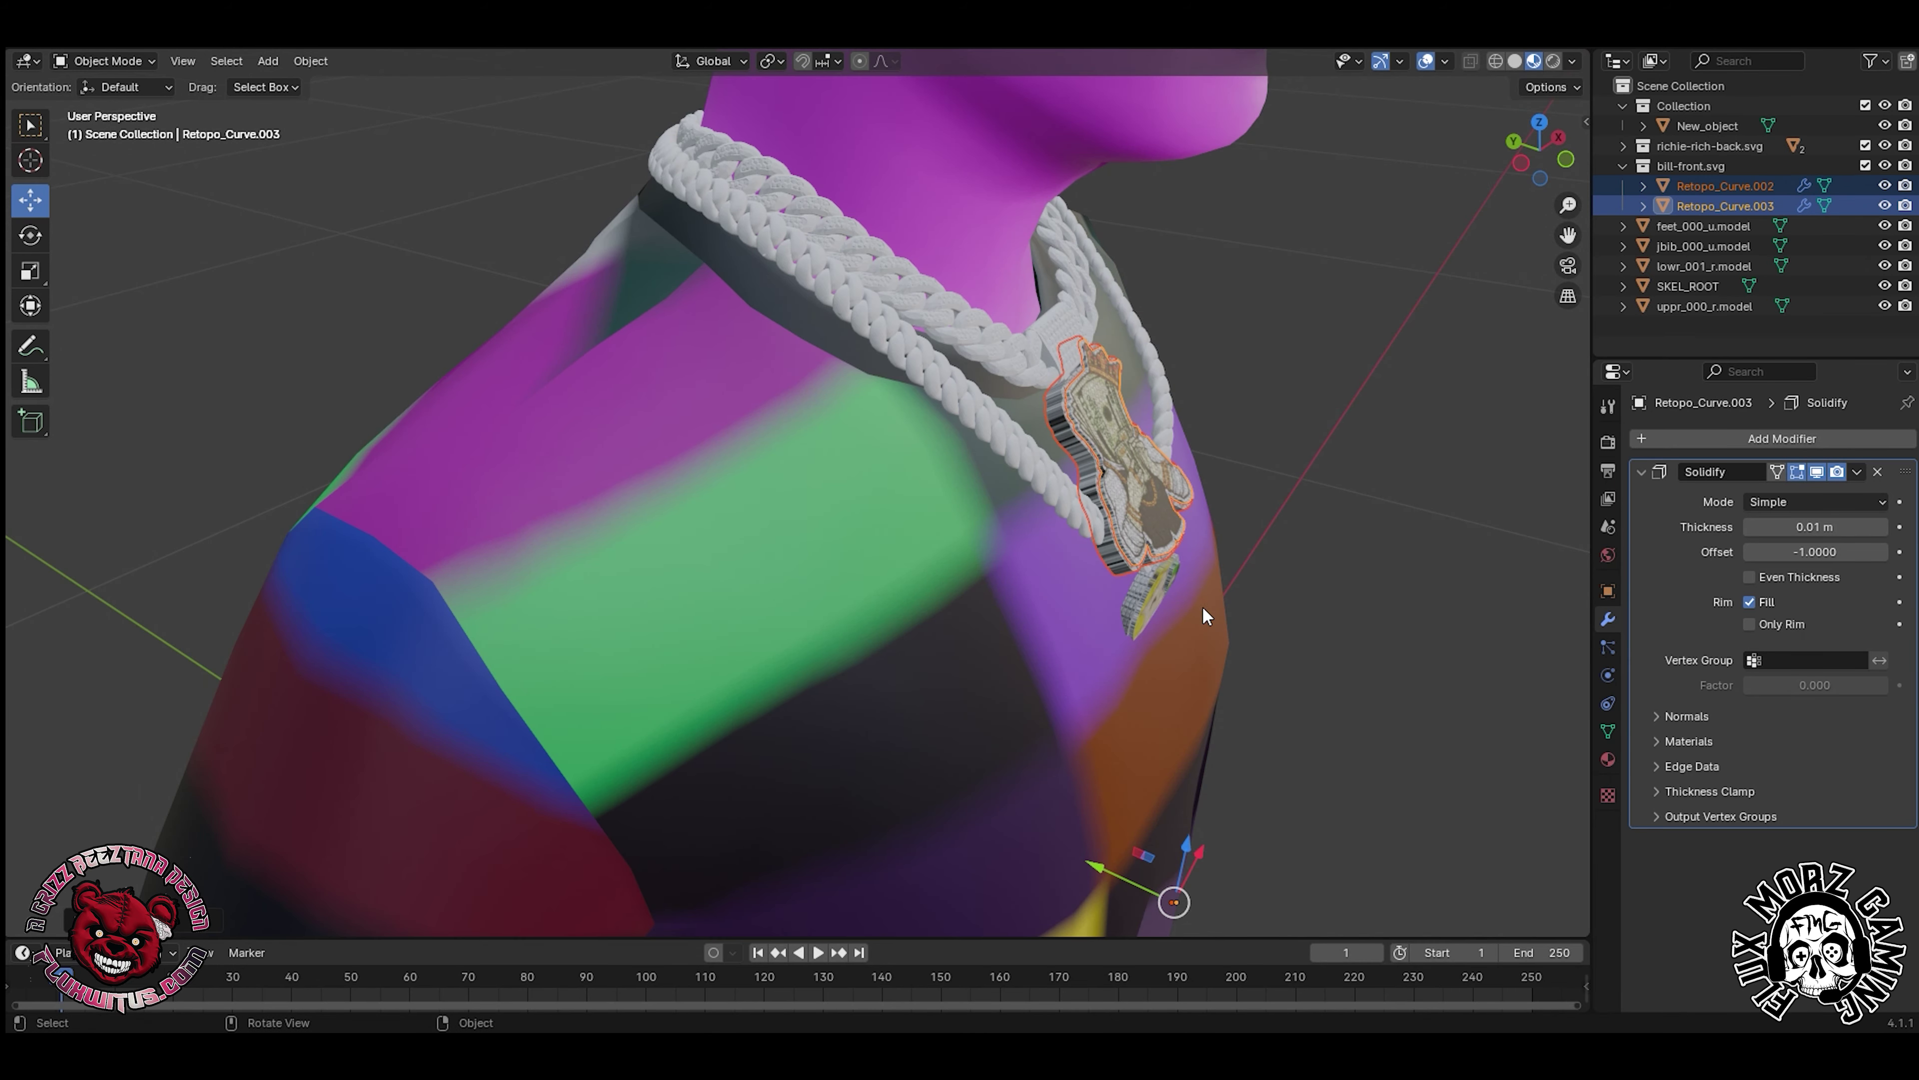
- Tilt the bill pendant slightly more, then adjust its height and distance from the chest
drag(1236, 838, 1228, 827)
click(31, 202)
drag(1196, 855, 1252, 816)
drag(1115, 821, 1161, 841)
drag(1269, 830, 1258, 846)
drag(1149, 856, 1160, 864)
- Lower the bill pendant slightly beneath the upper chain's clasp and check its fit from the front
drag(1540, 152, 1386, 167)
scroll(1058, 529, down, 2)
drag(742, 809, 739, 820)
click(1398, 287)
mouse_move(1539, 151)
mouse_down()
mouse_move(1655, 155)
mouse_move(1425, 136)
mouse_up()
scroll(1160, 689, down, 2)
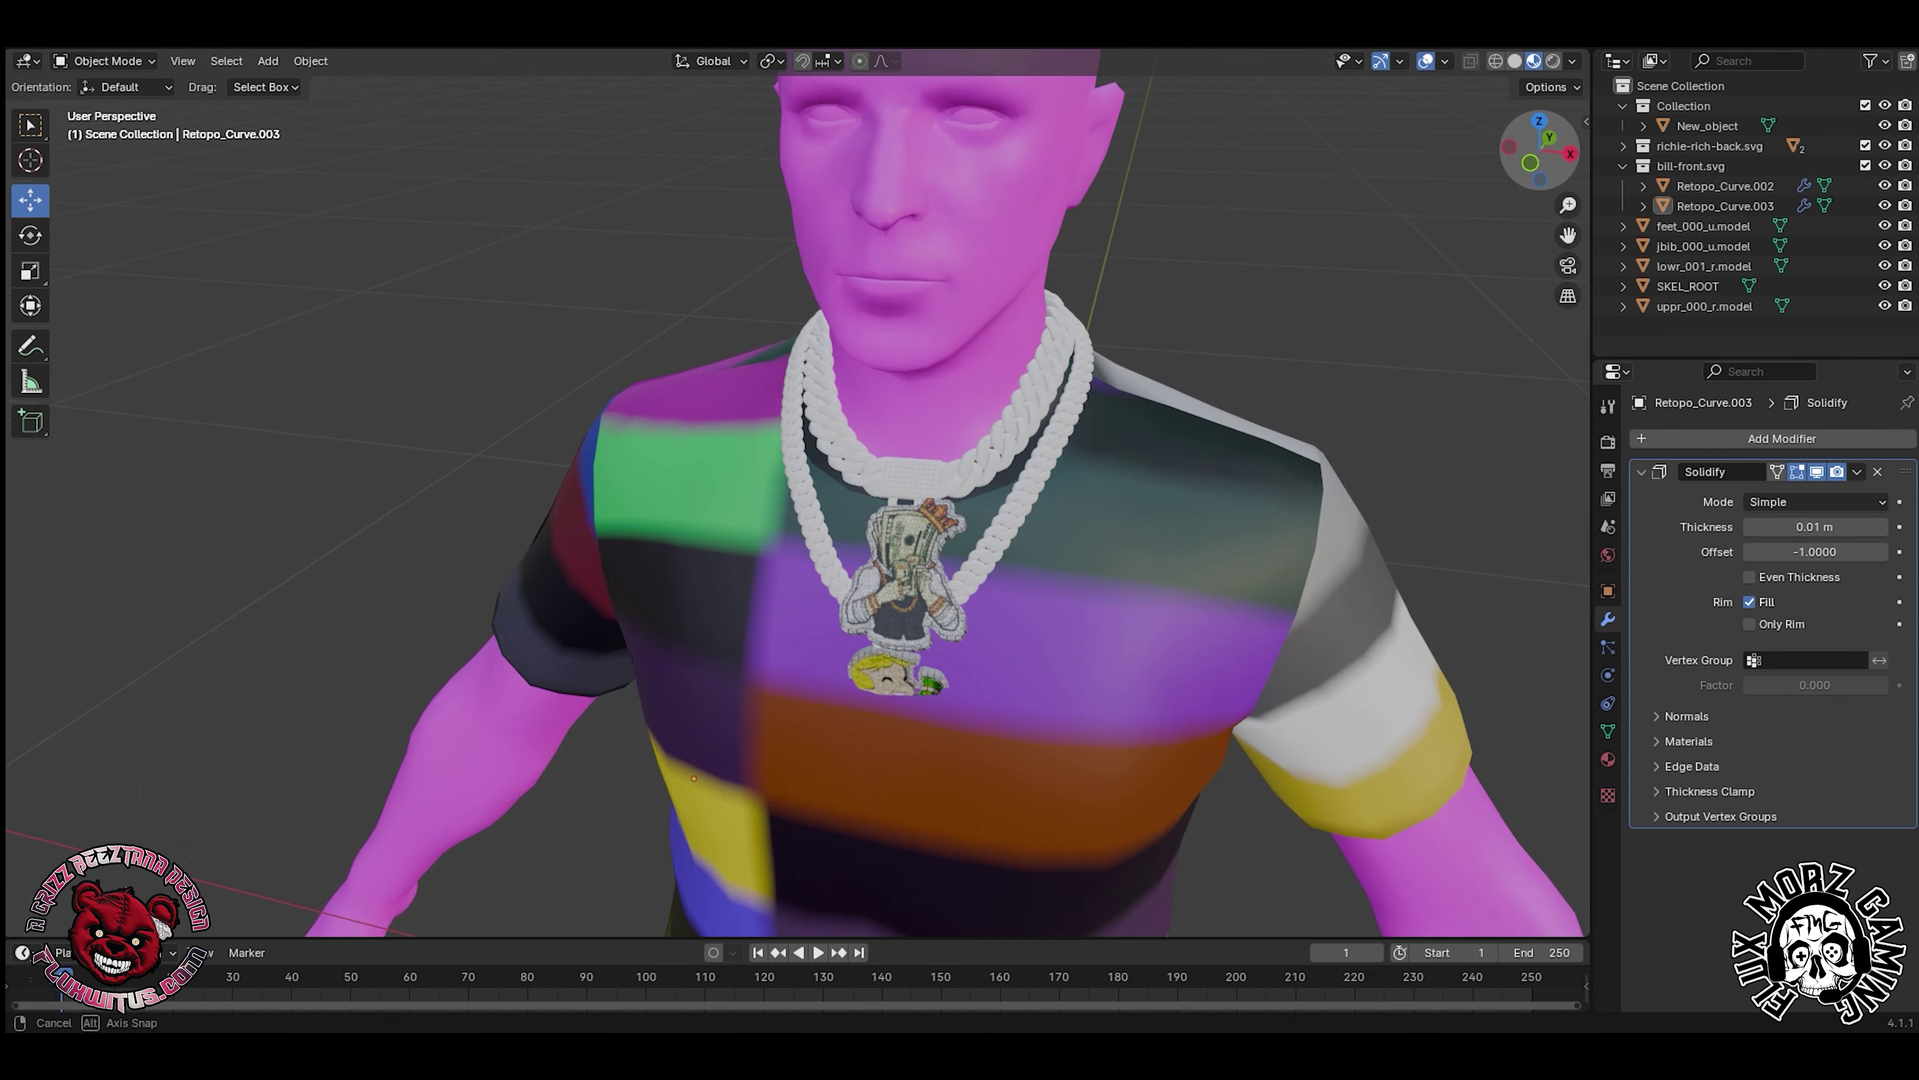
click(1495, 61)
click(1534, 61)
- Select both bill pendant meshes, tilt them slightly and nudge them into line with the upper chain's clasp
click(1725, 186)
shift+click(1725, 207)
middle_drag(801, 772, 949, 519)
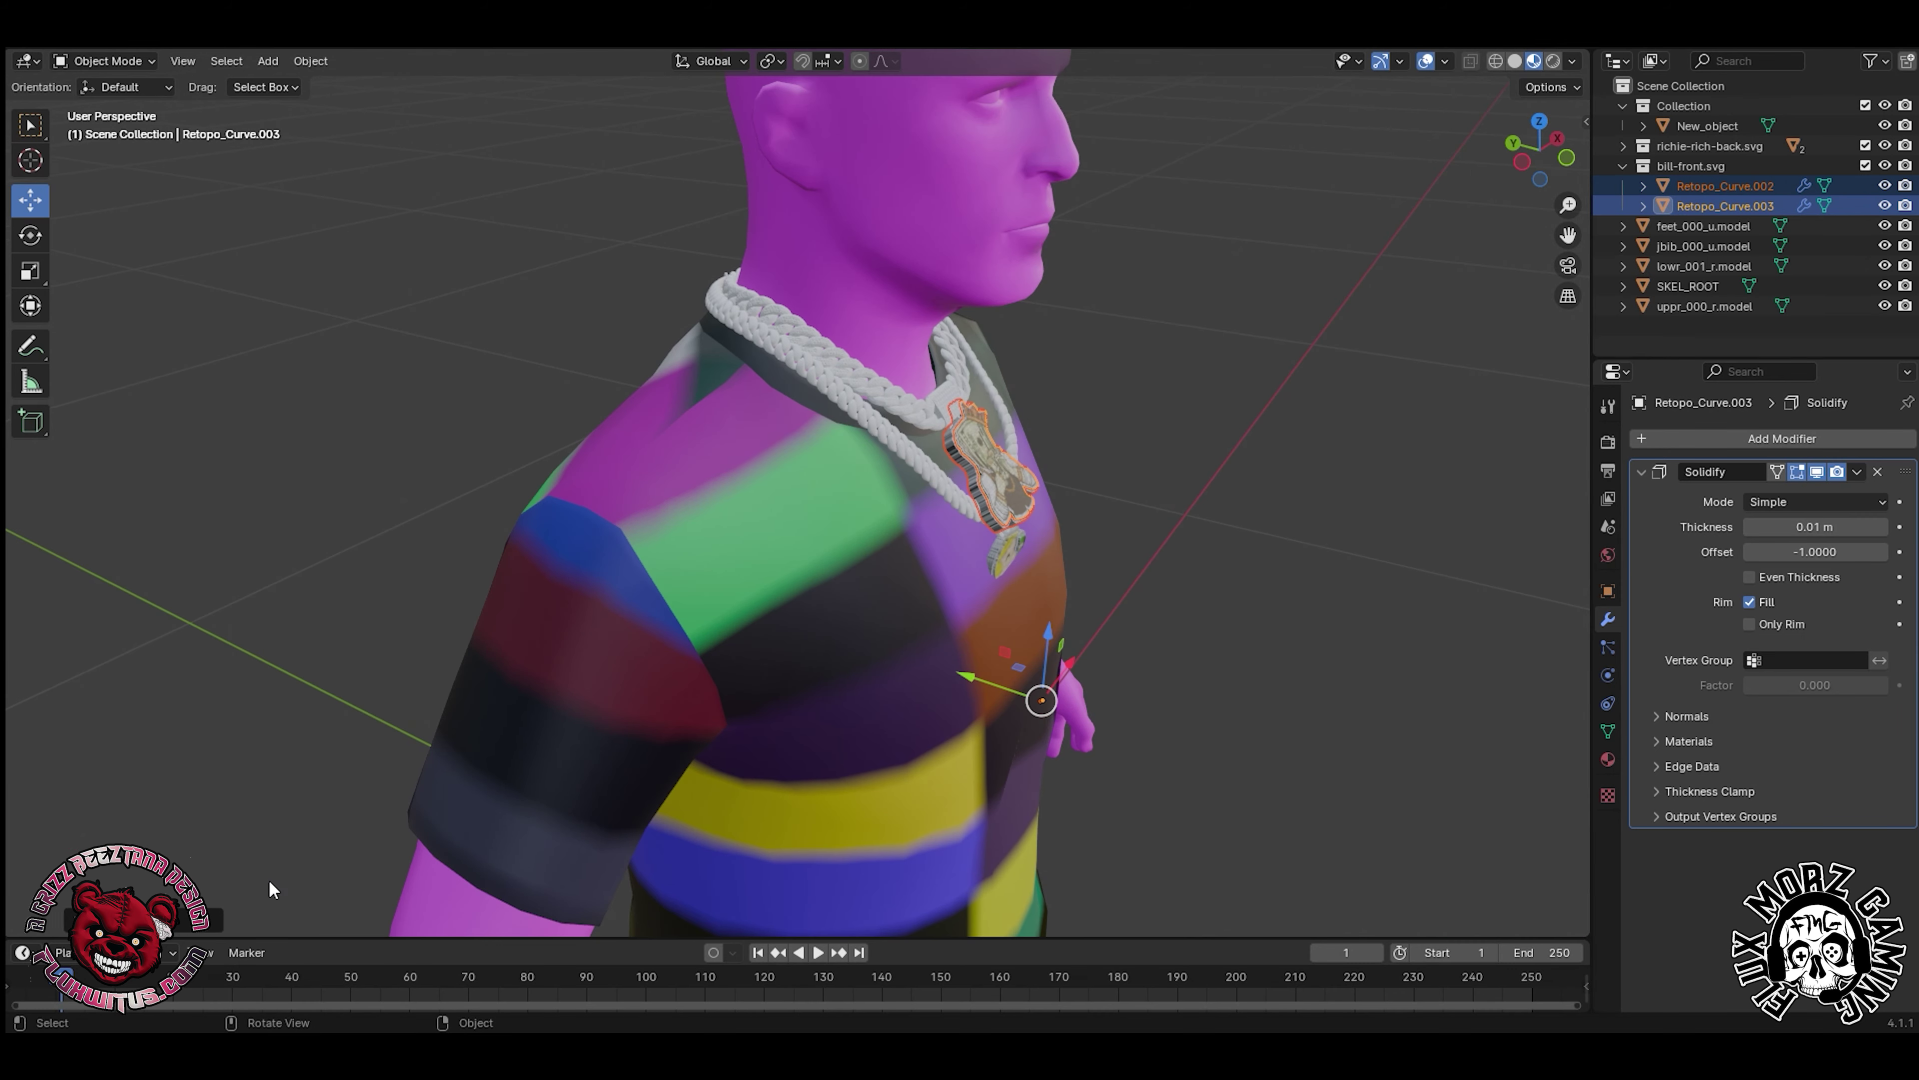
drag(1124, 697, 1135, 671)
middle_drag(1135, 672, 997, 711)
click(30, 200)
drag(816, 746, 822, 754)
click(1500, 155)
scroll(1058, 461, up, 3)
middle_drag(1058, 462, 1097, 469)
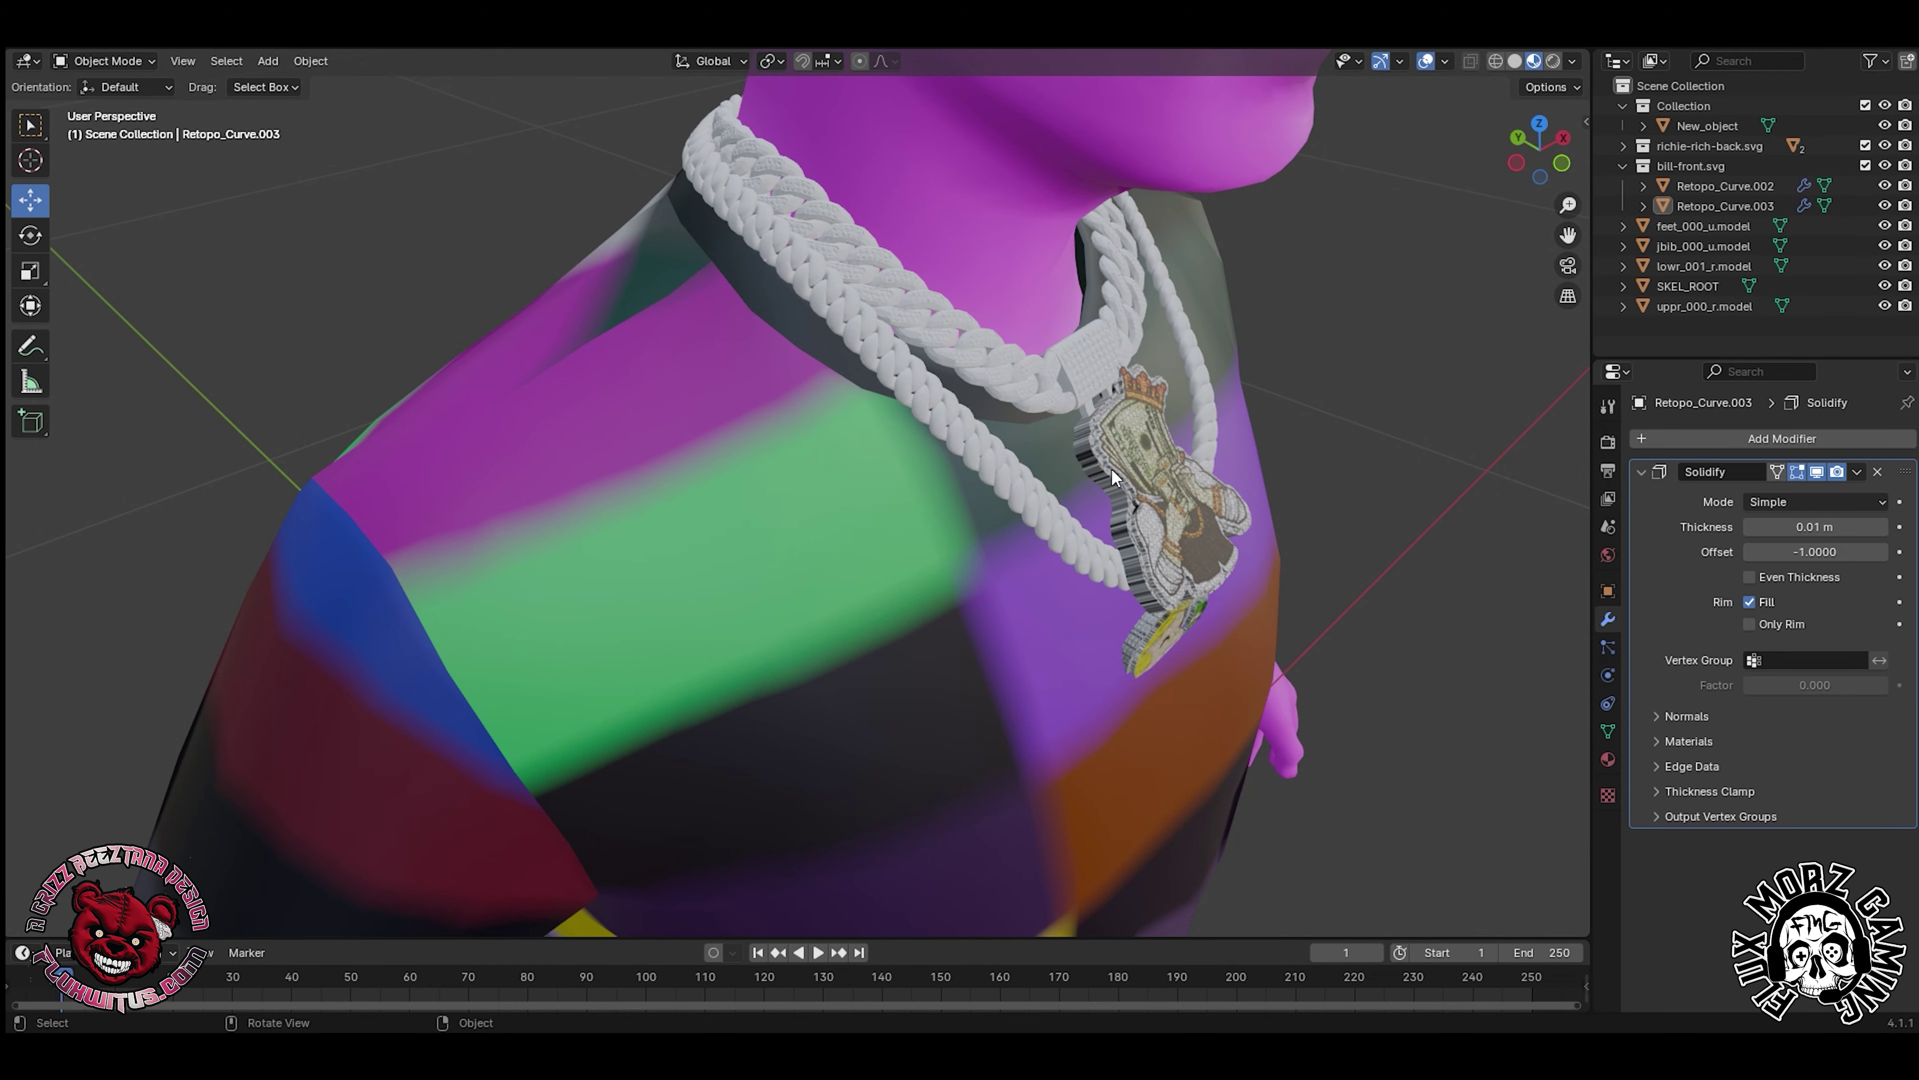
click(1181, 495)
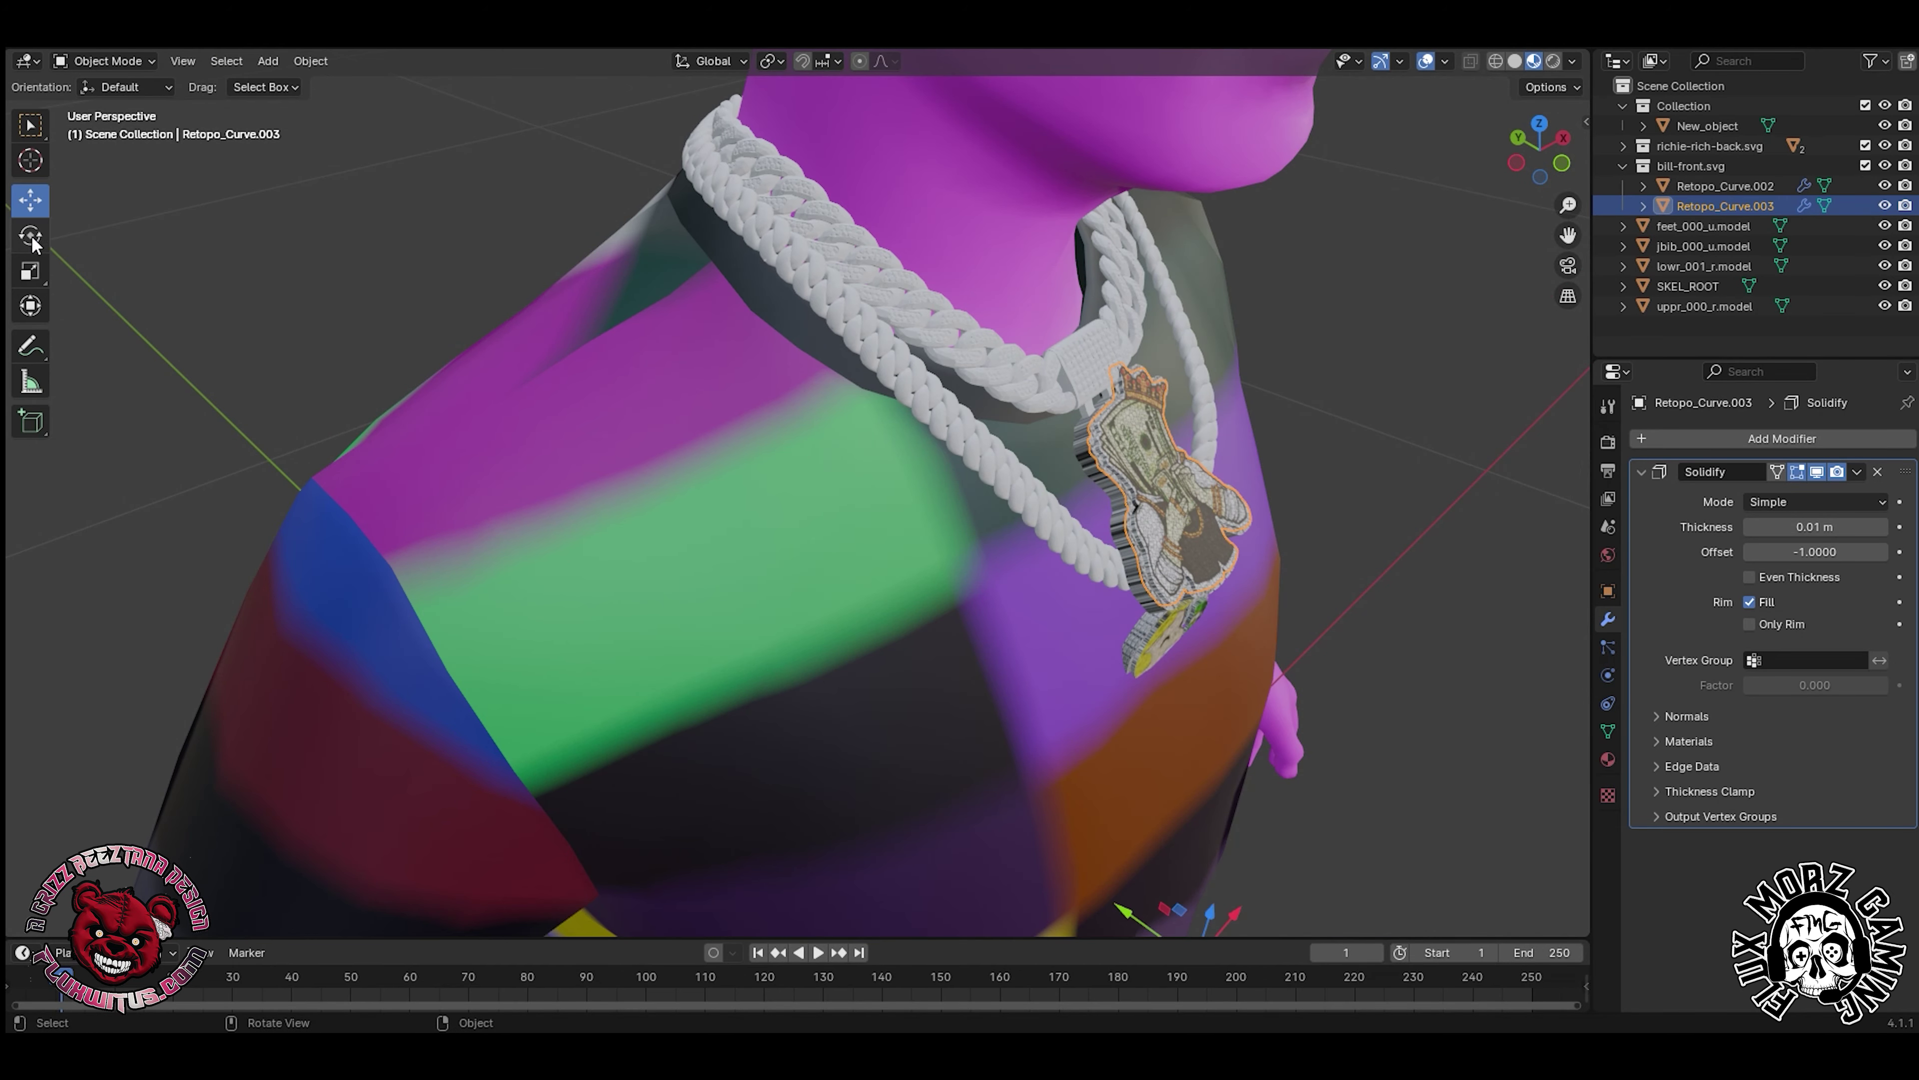
click(30, 235)
drag(1273, 922, 1271, 932)
key(ctrl+z)
- Select both bill pendant meshes and shift them slightly back toward the chest and down
shift+click(1126, 548)
click(30, 200)
drag(1112, 917, 1089, 904)
drag(1171, 927, 1165, 933)
drag(1537, 152, 1490, 152)
- In the front view, move the bill pendant sideways off the chest to beyond the character's sleeve
click(1552, 167)
scroll(1058, 491, down, 7)
drag(869, 561, 1269, 561)
click(1224, 597)
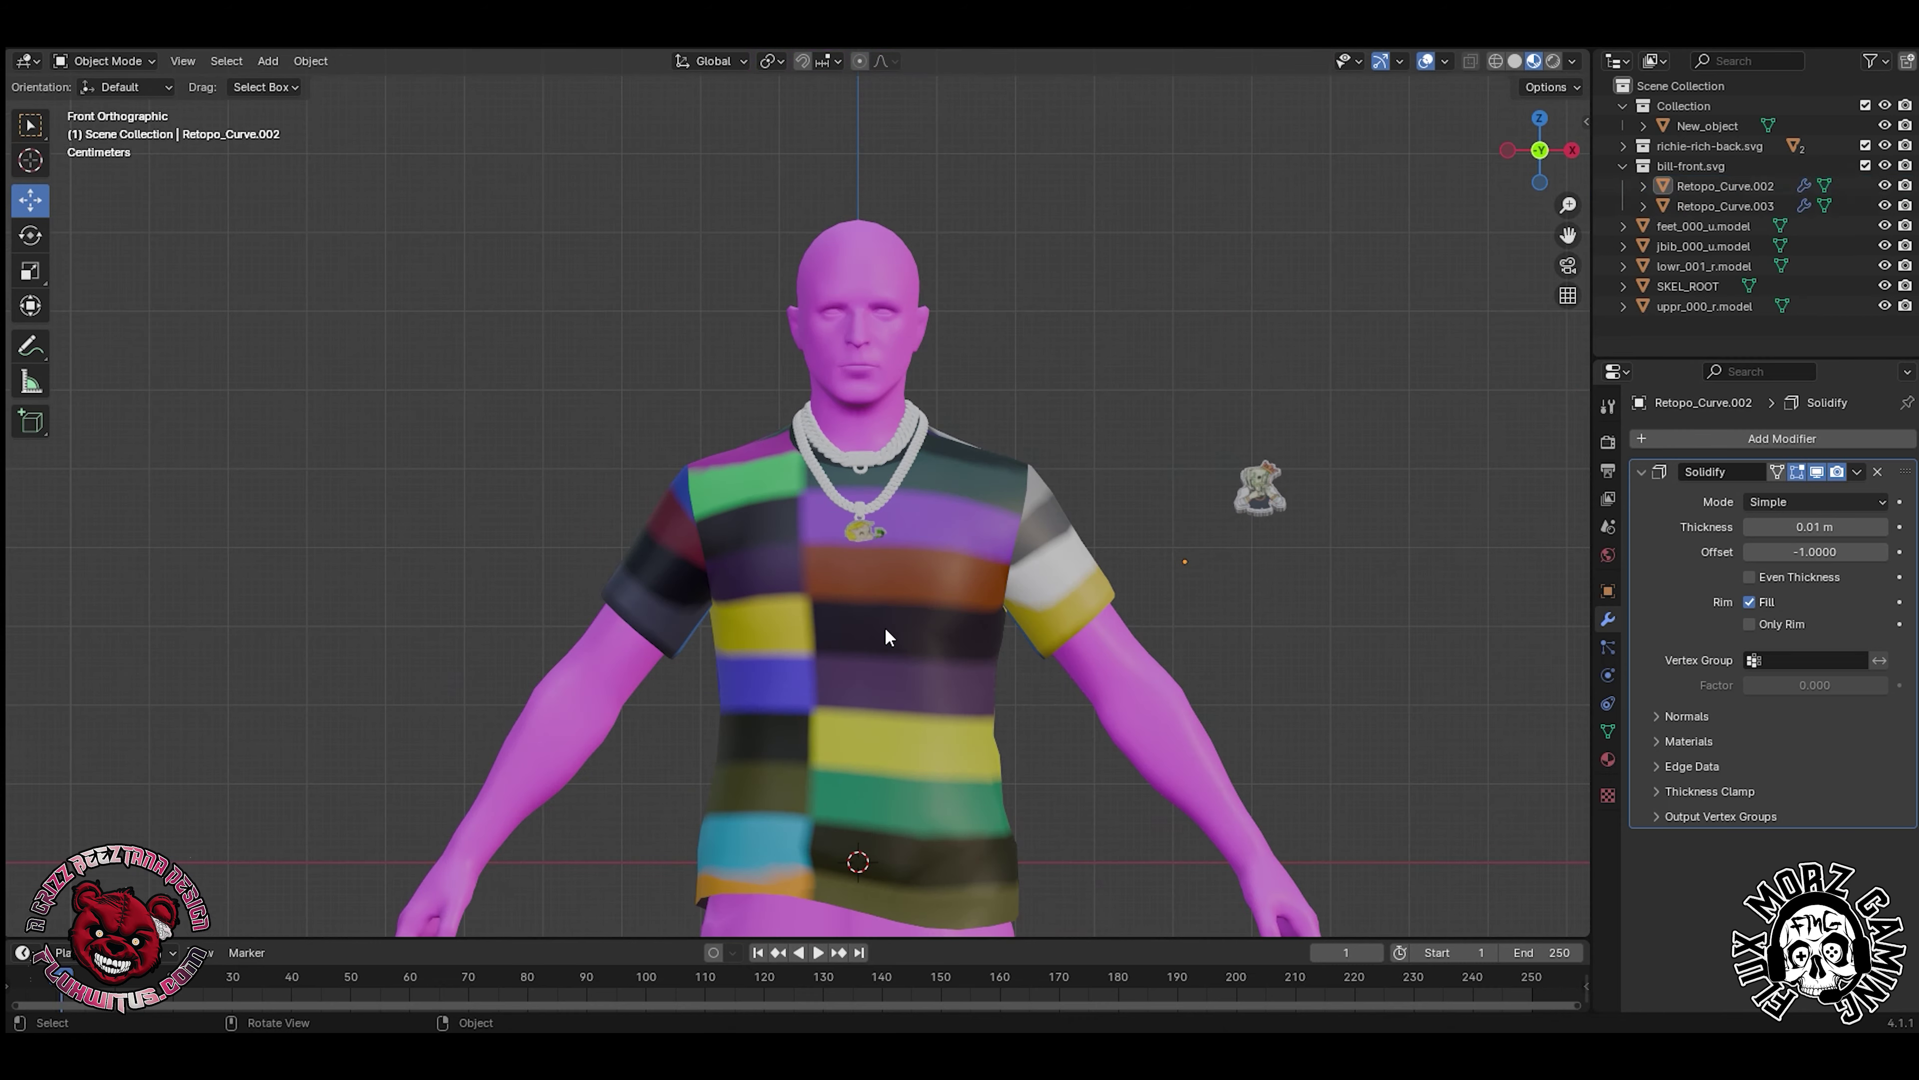
- Select both Richie Rich pendant meshes on the lower chain and raise them to the upper chain
scroll(887, 639, up, 7)
click(970, 620)
shift+click(1005, 639)
drag(917, 709, 934, 517)
- Rotate the Richie Rich pendant to follow the slope of the chest and upper chain
drag(1522, 151, 1568, 152)
click(30, 235)
drag(1185, 590, 1191, 609)
drag(1548, 151, 1481, 154)
drag(964, 689, 961, 667)
- Nudge the Richie Rich pendant closer to the upper chain's clasp, undoing a stray change
click(30, 201)
scroll(1089, 643, up, 3)
click(1101, 776)
mouse_move(1526, 151)
mouse_down()
mouse_move(1575, 155)
mouse_move(1515, 155)
mouse_up()
key(ctrl+z)
drag(1095, 827, 1103, 817)
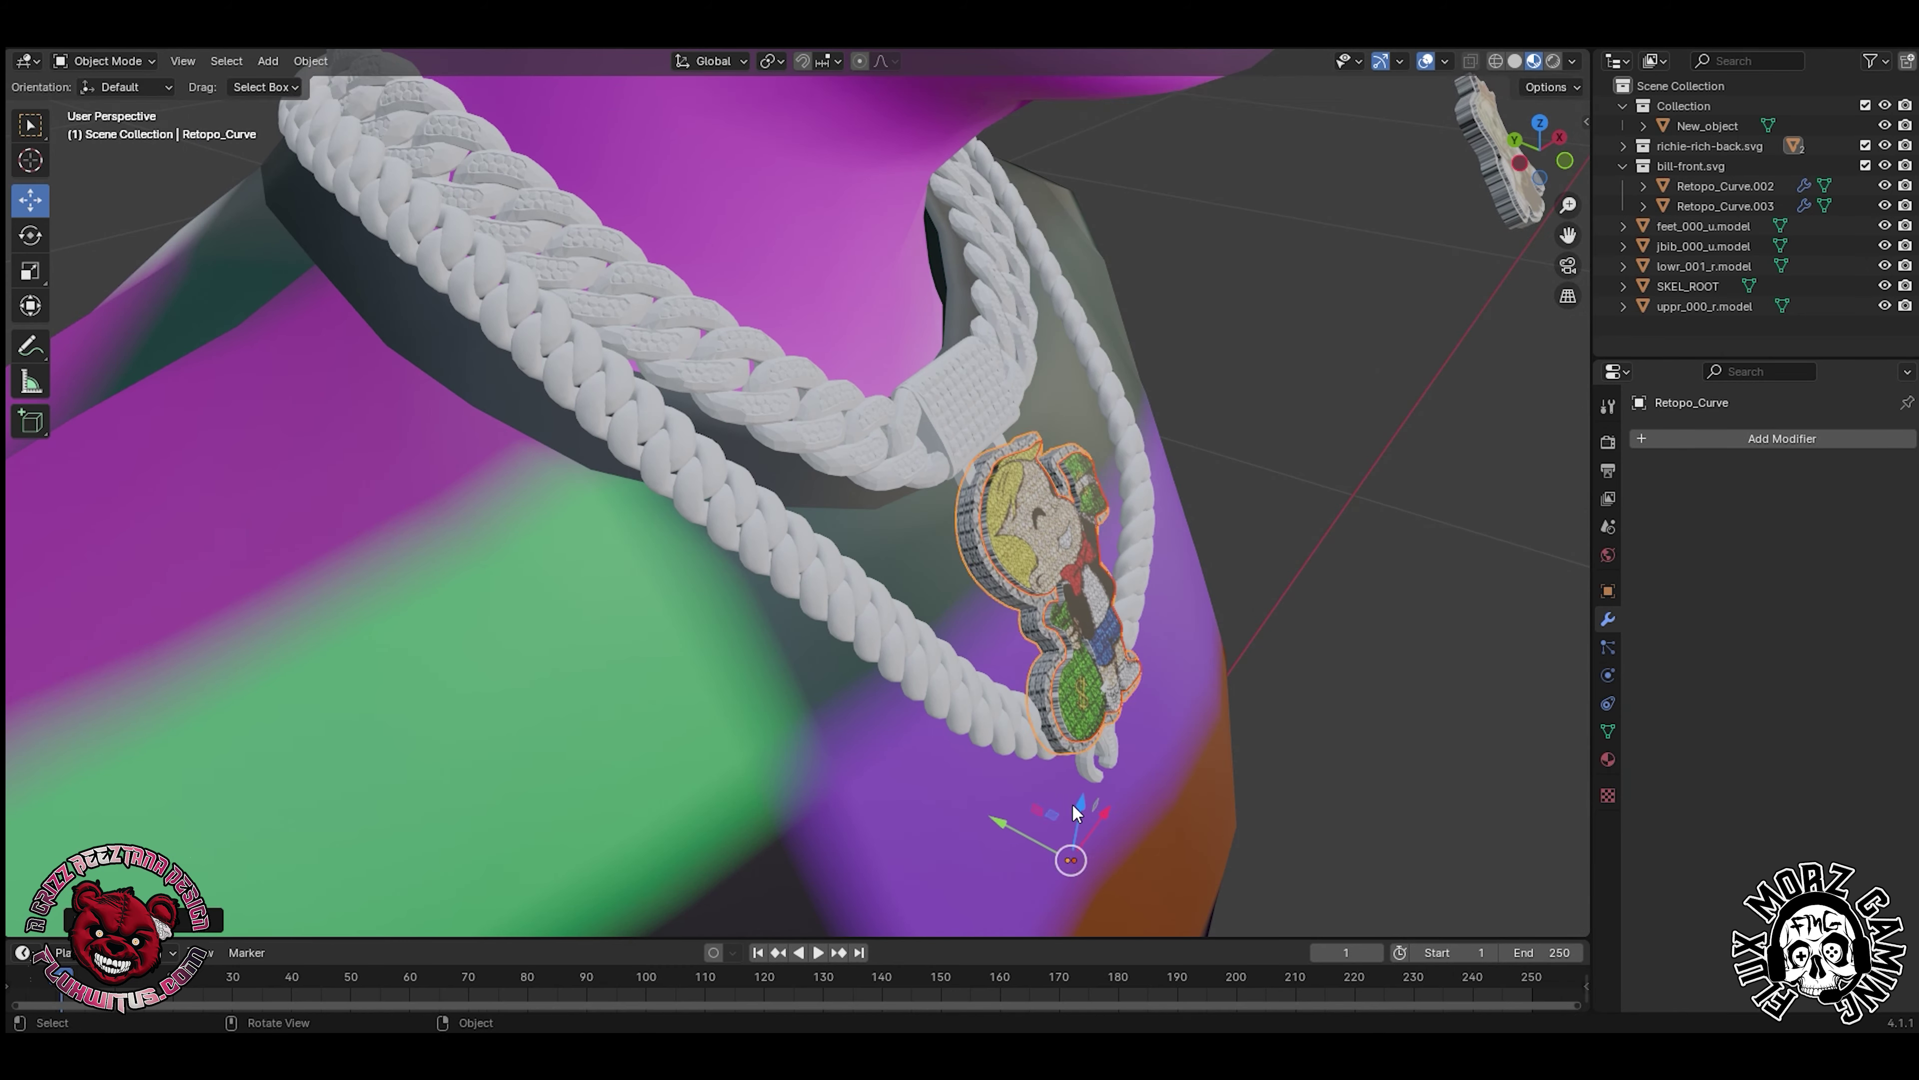
- Fine-tune the Richie Rich pendant's depth, height and sideways position beneath the upper chain's clasp
key(shift+space)
key(r)
middle_drag(1004, 730, 793, 699)
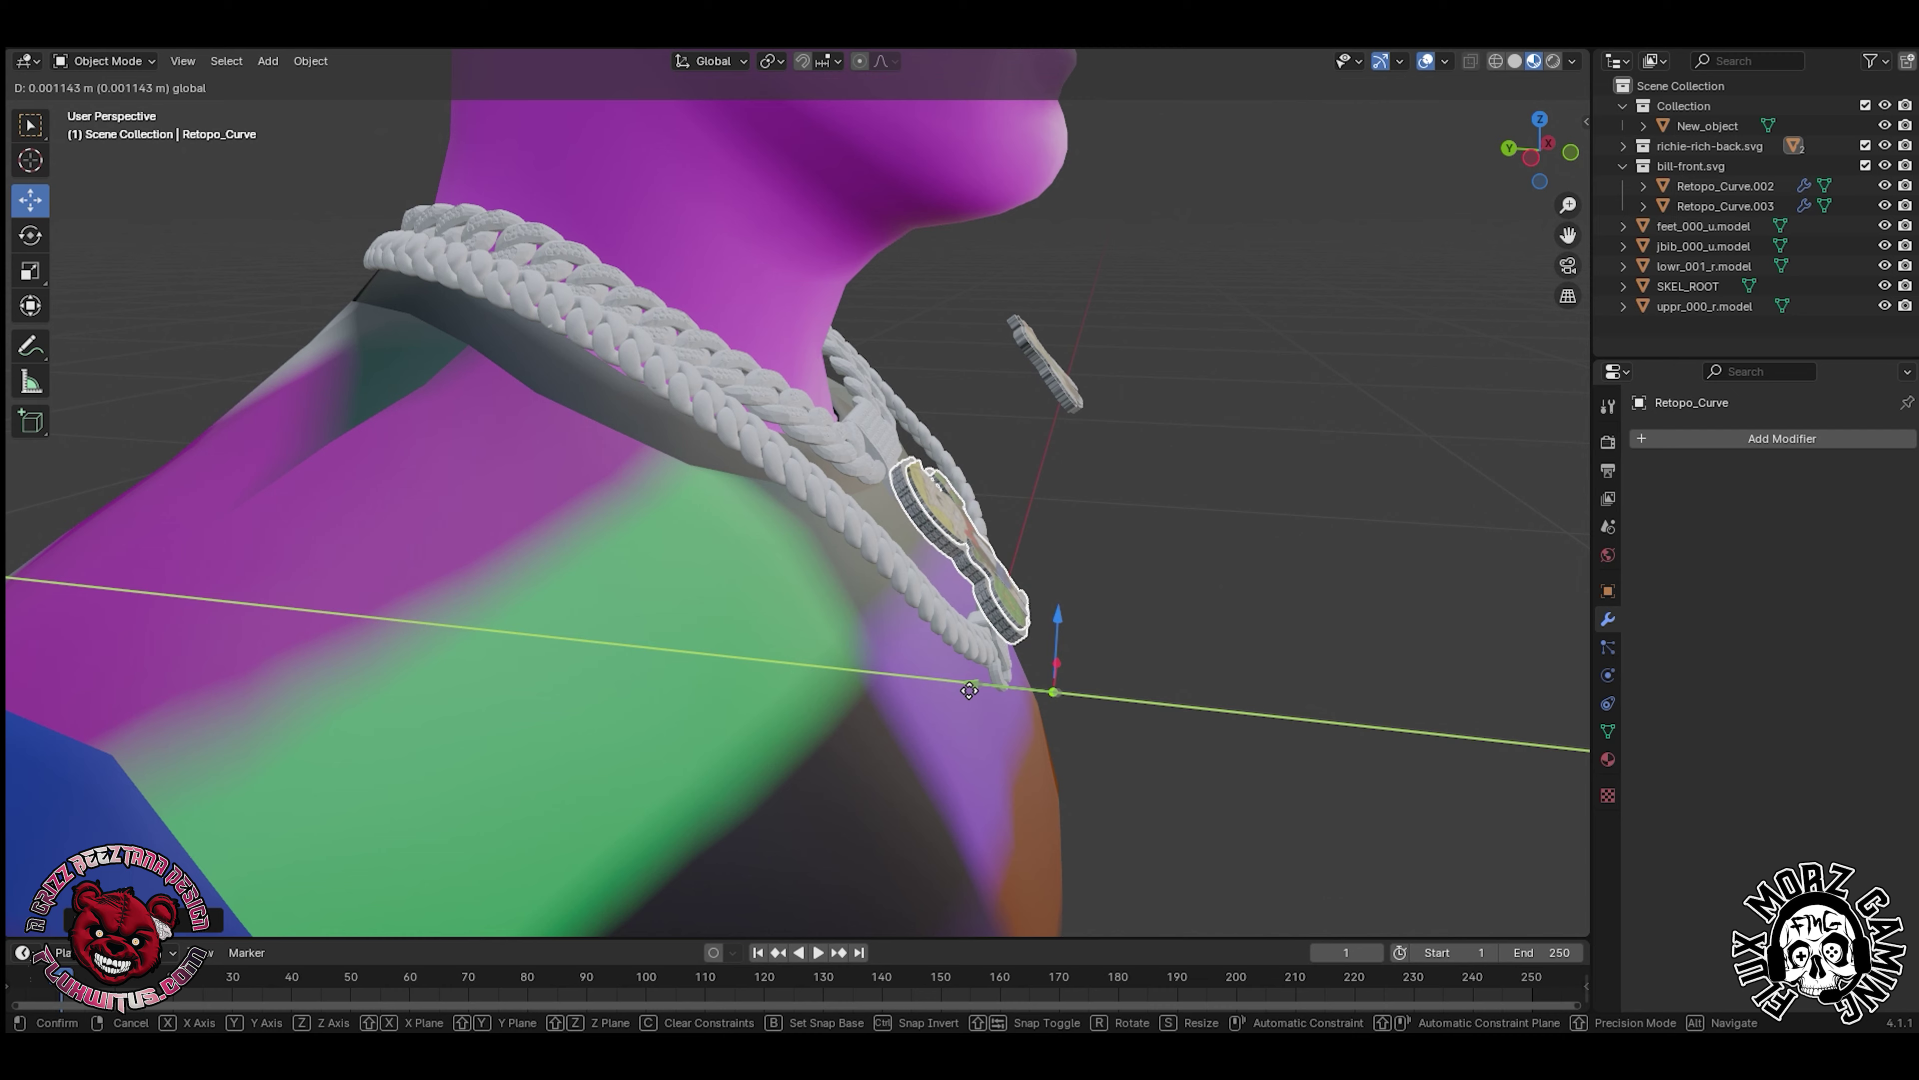
key(z)
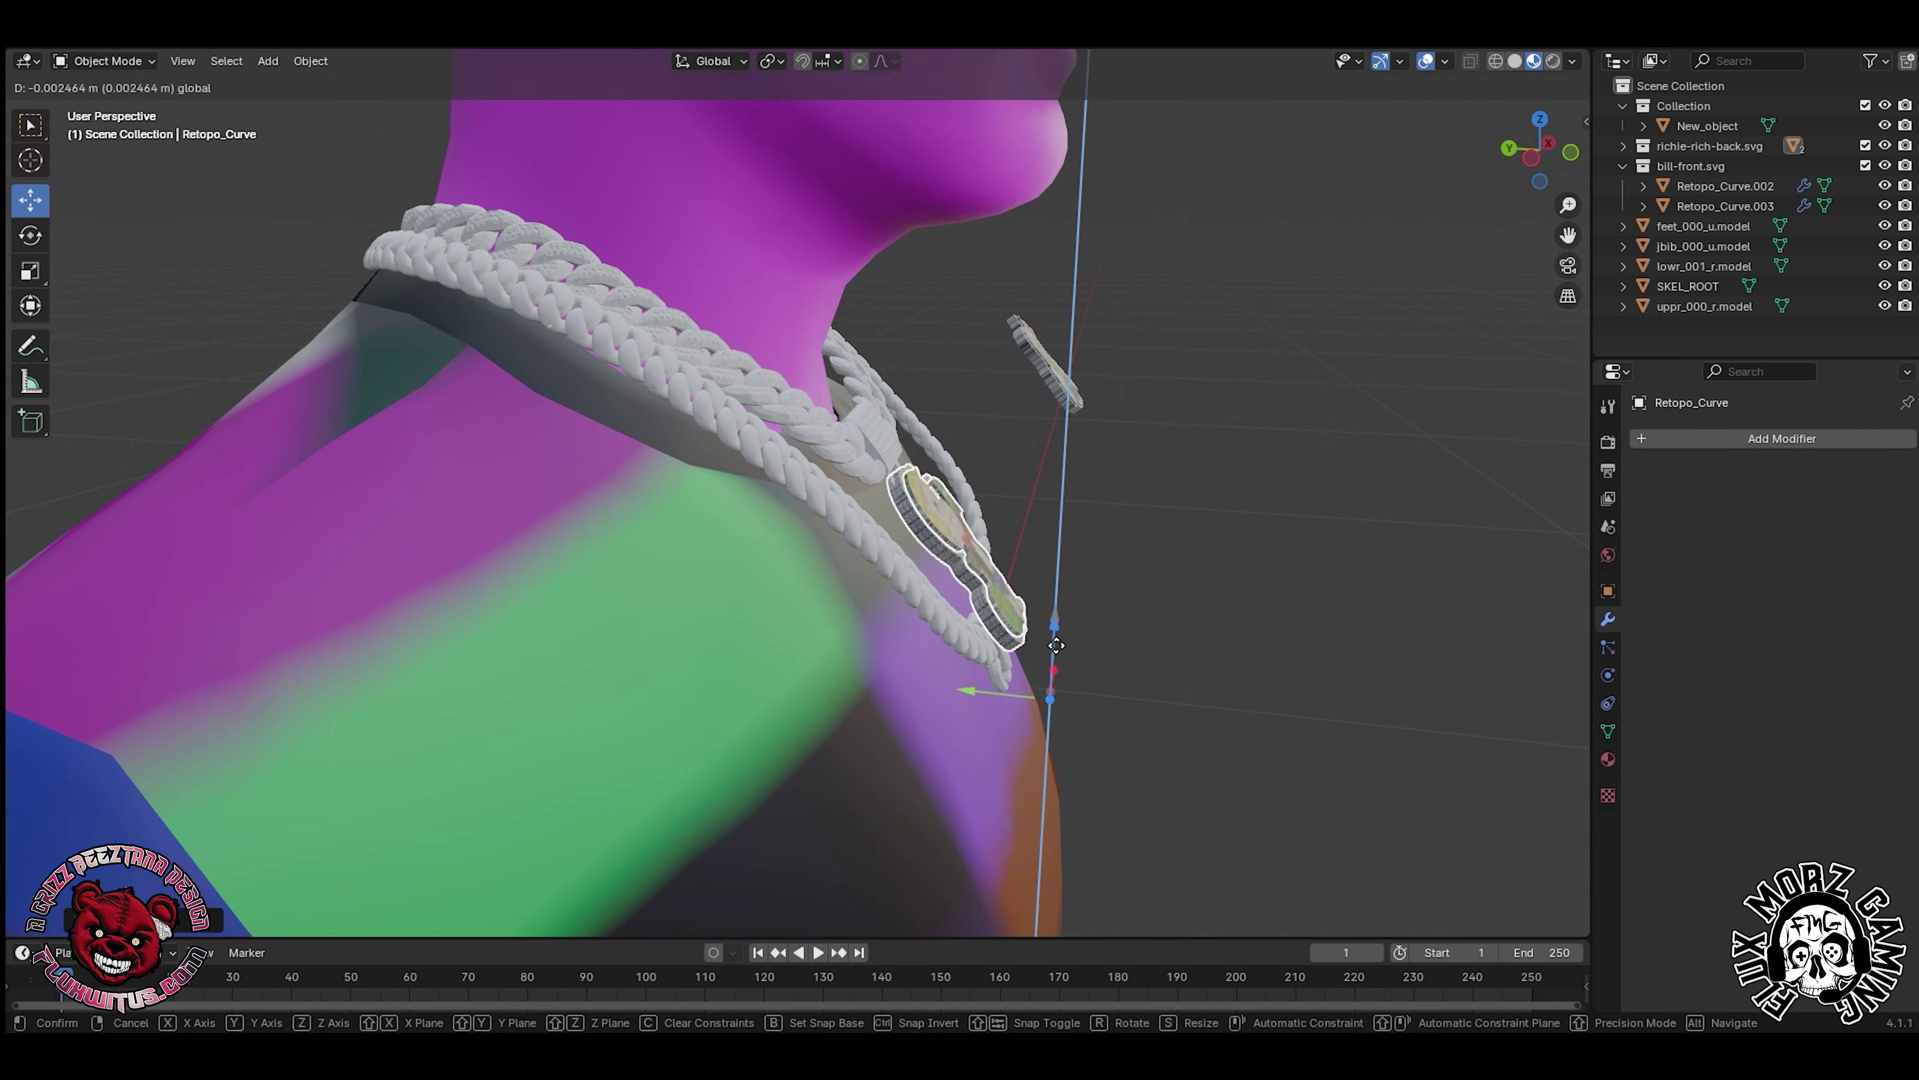
drag(1056, 645, 970, 686)
drag(1047, 633, 1048, 629)
drag(1541, 152, 1406, 155)
drag(898, 828, 892, 828)
click(1195, 689)
- Select both bill pendant meshes beside the character and move them sideways back in front of the torso
drag(1553, 161, 1451, 159)
drag(1567, 235, 759, 355)
drag(1209, 310, 1420, 544)
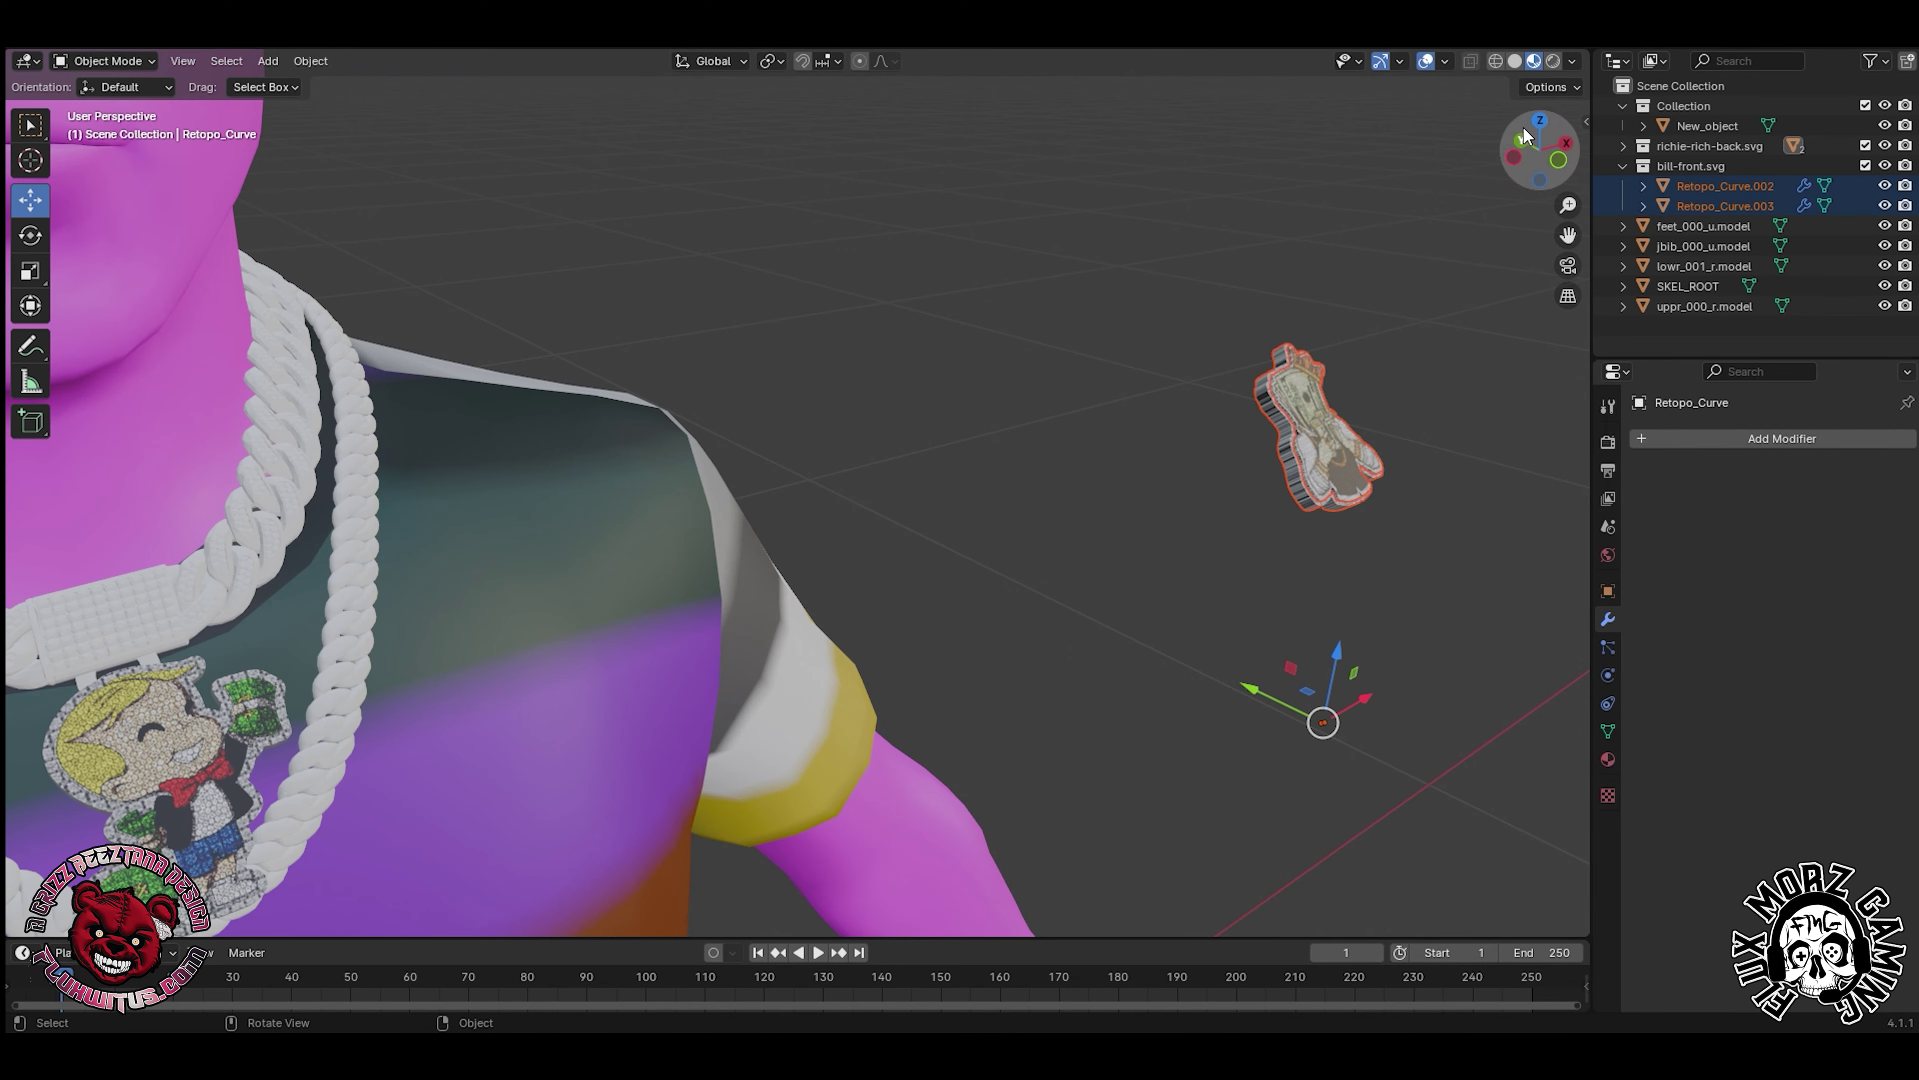
drag(1365, 700, 408, 926)
drag(1534, 136, 1462, 140)
- Move the bill pendant toward the lower chain and adjust its distance in front of the chest
scroll(1534, 151, down, 5)
drag(1567, 235, 1905, 254)
key(g)
click(1397, 305)
drag(1542, 152, 1712, 154)
drag(676, 837, 707, 834)
- Tilt the bill pendant and move it back toward the chest
click(30, 235)
drag(781, 746, 867, 811)
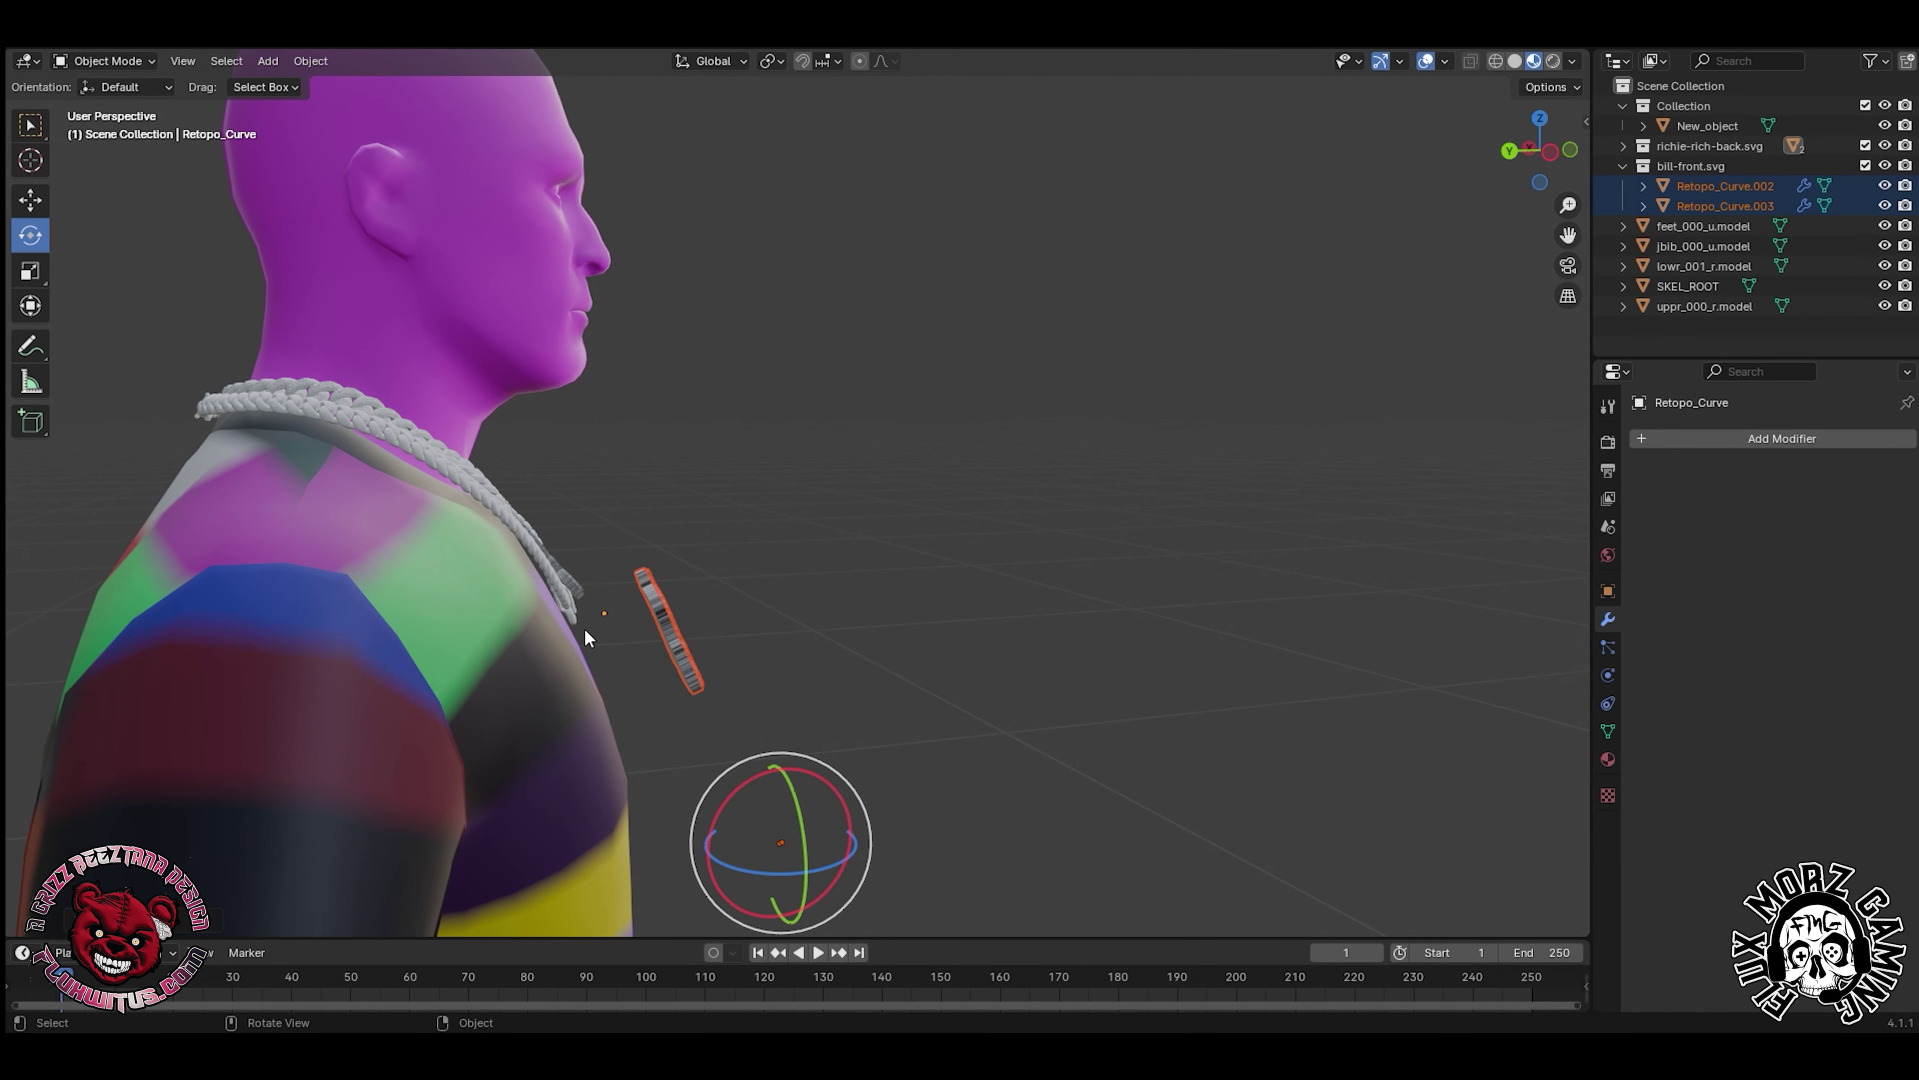
drag(714, 891, 644, 897)
- Nudge the bill pendant sideways and up so it hangs below the lower chain
drag(1517, 154, 1353, 158)
drag(833, 900, 852, 897)
drag(767, 828, 766, 817)
scroll(786, 786, up, 3)
drag(1514, 161, 1487, 201)
scroll(1098, 791, down, 6)
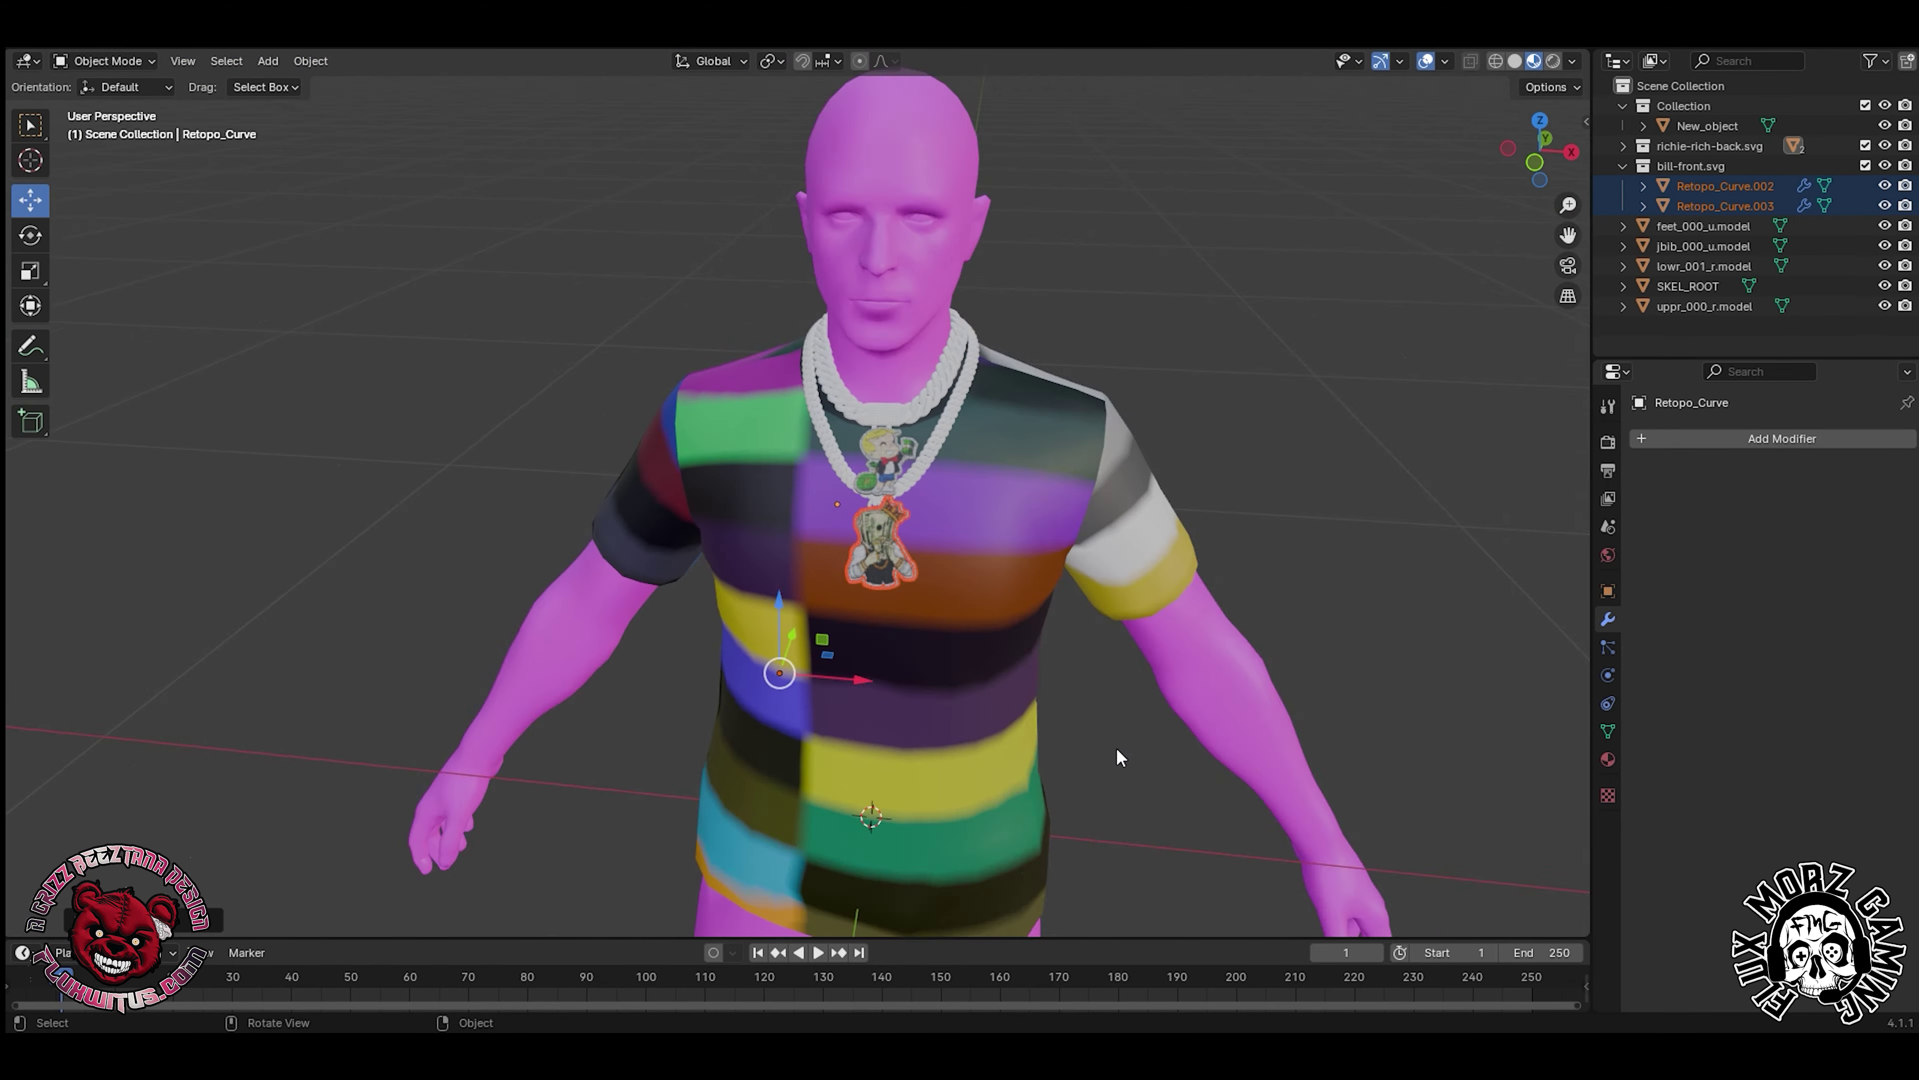
- Rotate the bill pendant slightly and enlarge it in front of the shirt
click(29, 235)
drag(777, 685, 790, 686)
click(30, 271)
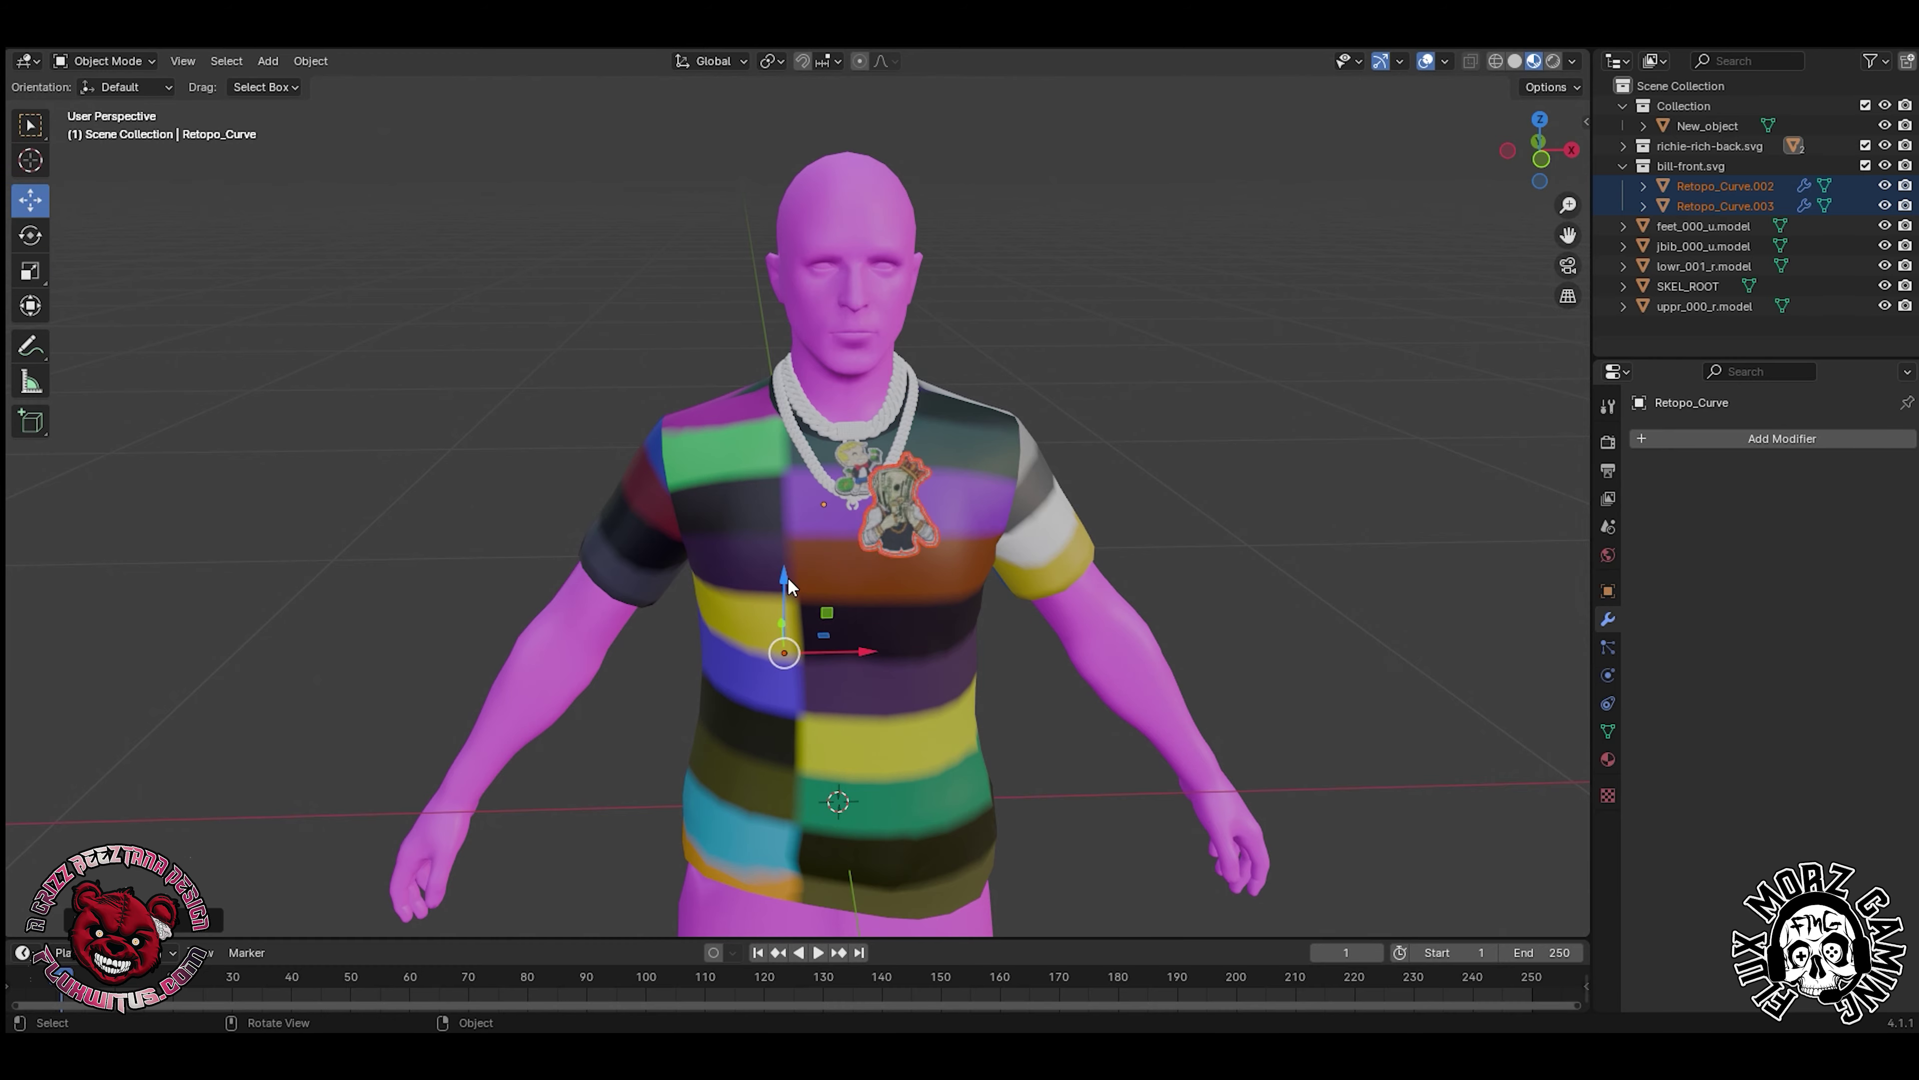
scroll(788, 577, up, 5)
drag(1538, 153, 1584, 157)
drag(687, 793, 680, 793)
- Reposition the enlarged bill pendant below the lower chain's ring, clear of the Richie Rich pendant
drag(1539, 153, 1574, 207)
drag(1568, 235, 1545, 280)
drag(1540, 153, 1555, 185)
drag(1042, 260, 1088, 291)
drag(1539, 151, 1466, 83)
drag(1568, 235, 1655, 246)
scroll(895, 747, down, 5)
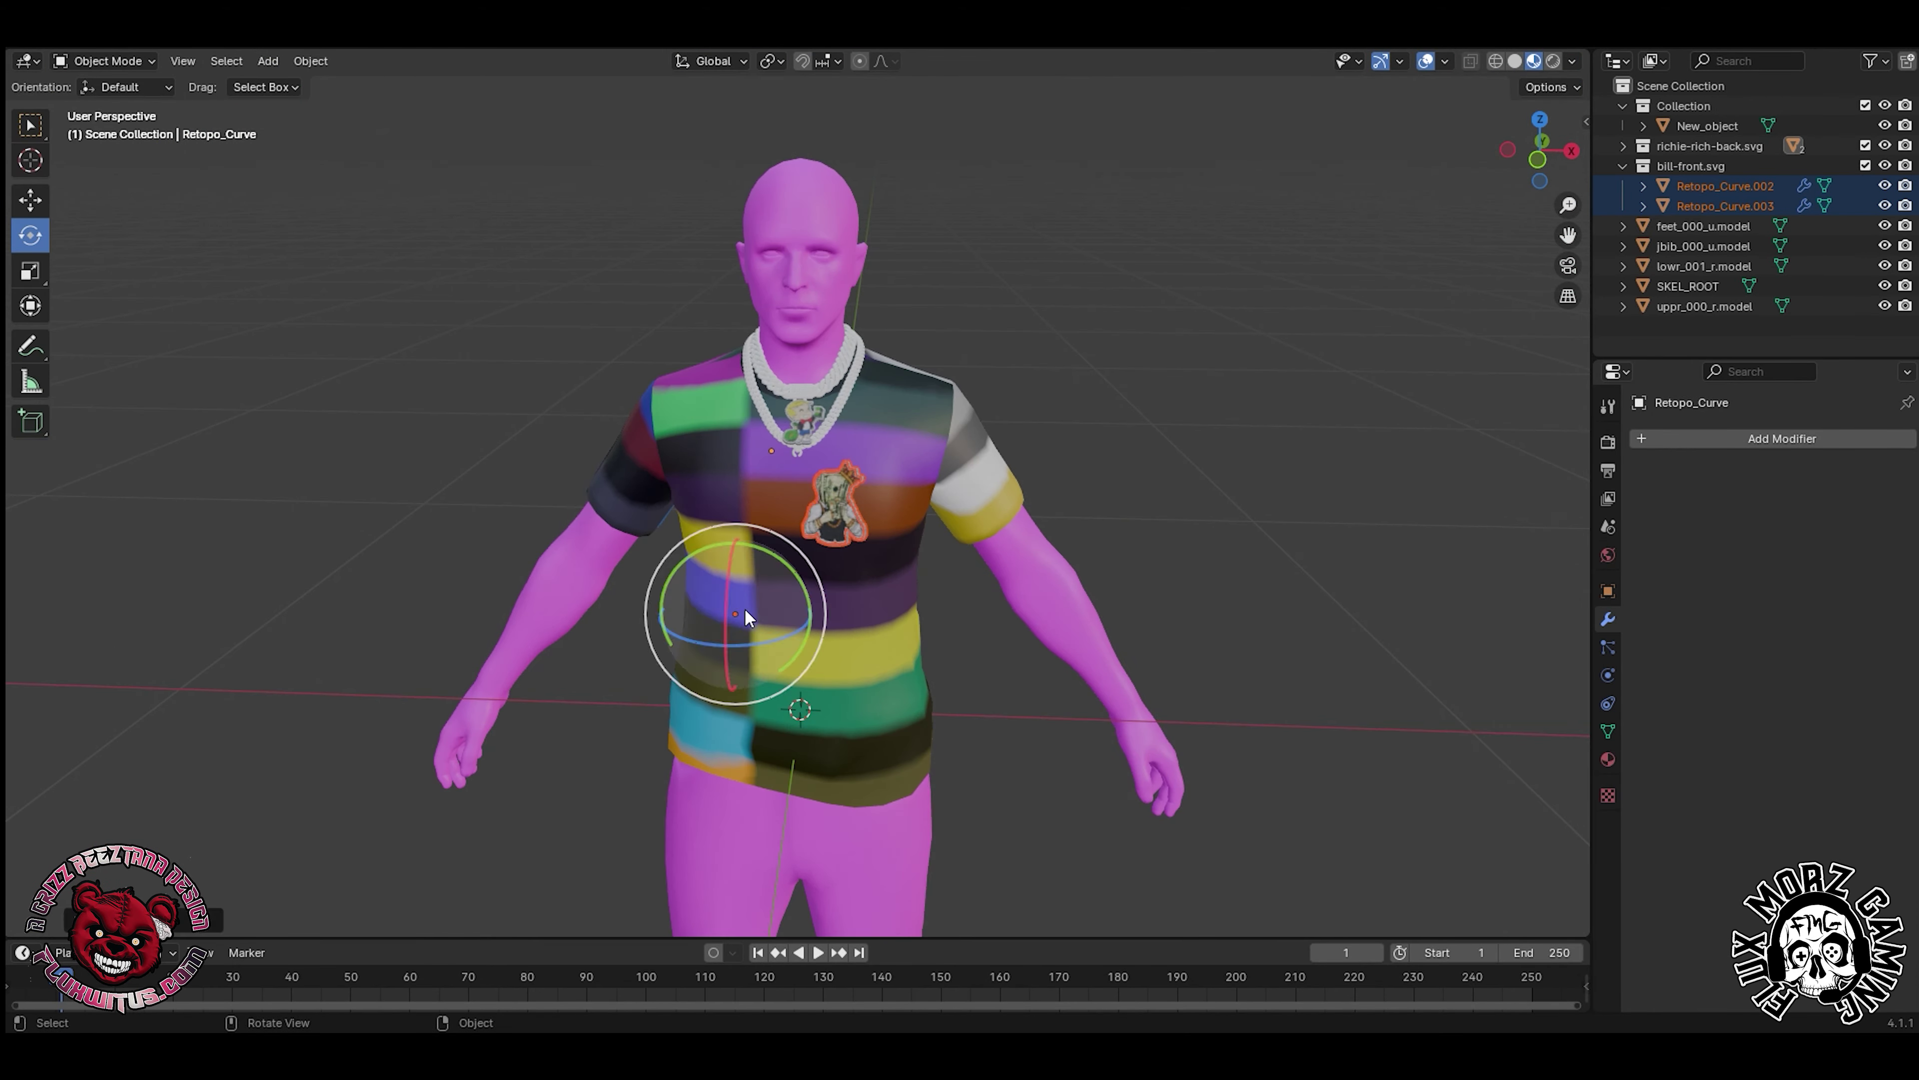
- Straighten the bill pendant from the front and rotate it by about 4 degrees from the side
drag(713, 524, 713, 521)
scroll(713, 523, up, 10)
drag(1538, 152, 1708, 151)
scroll(713, 529, down, 5)
drag(620, 915, 597, 914)
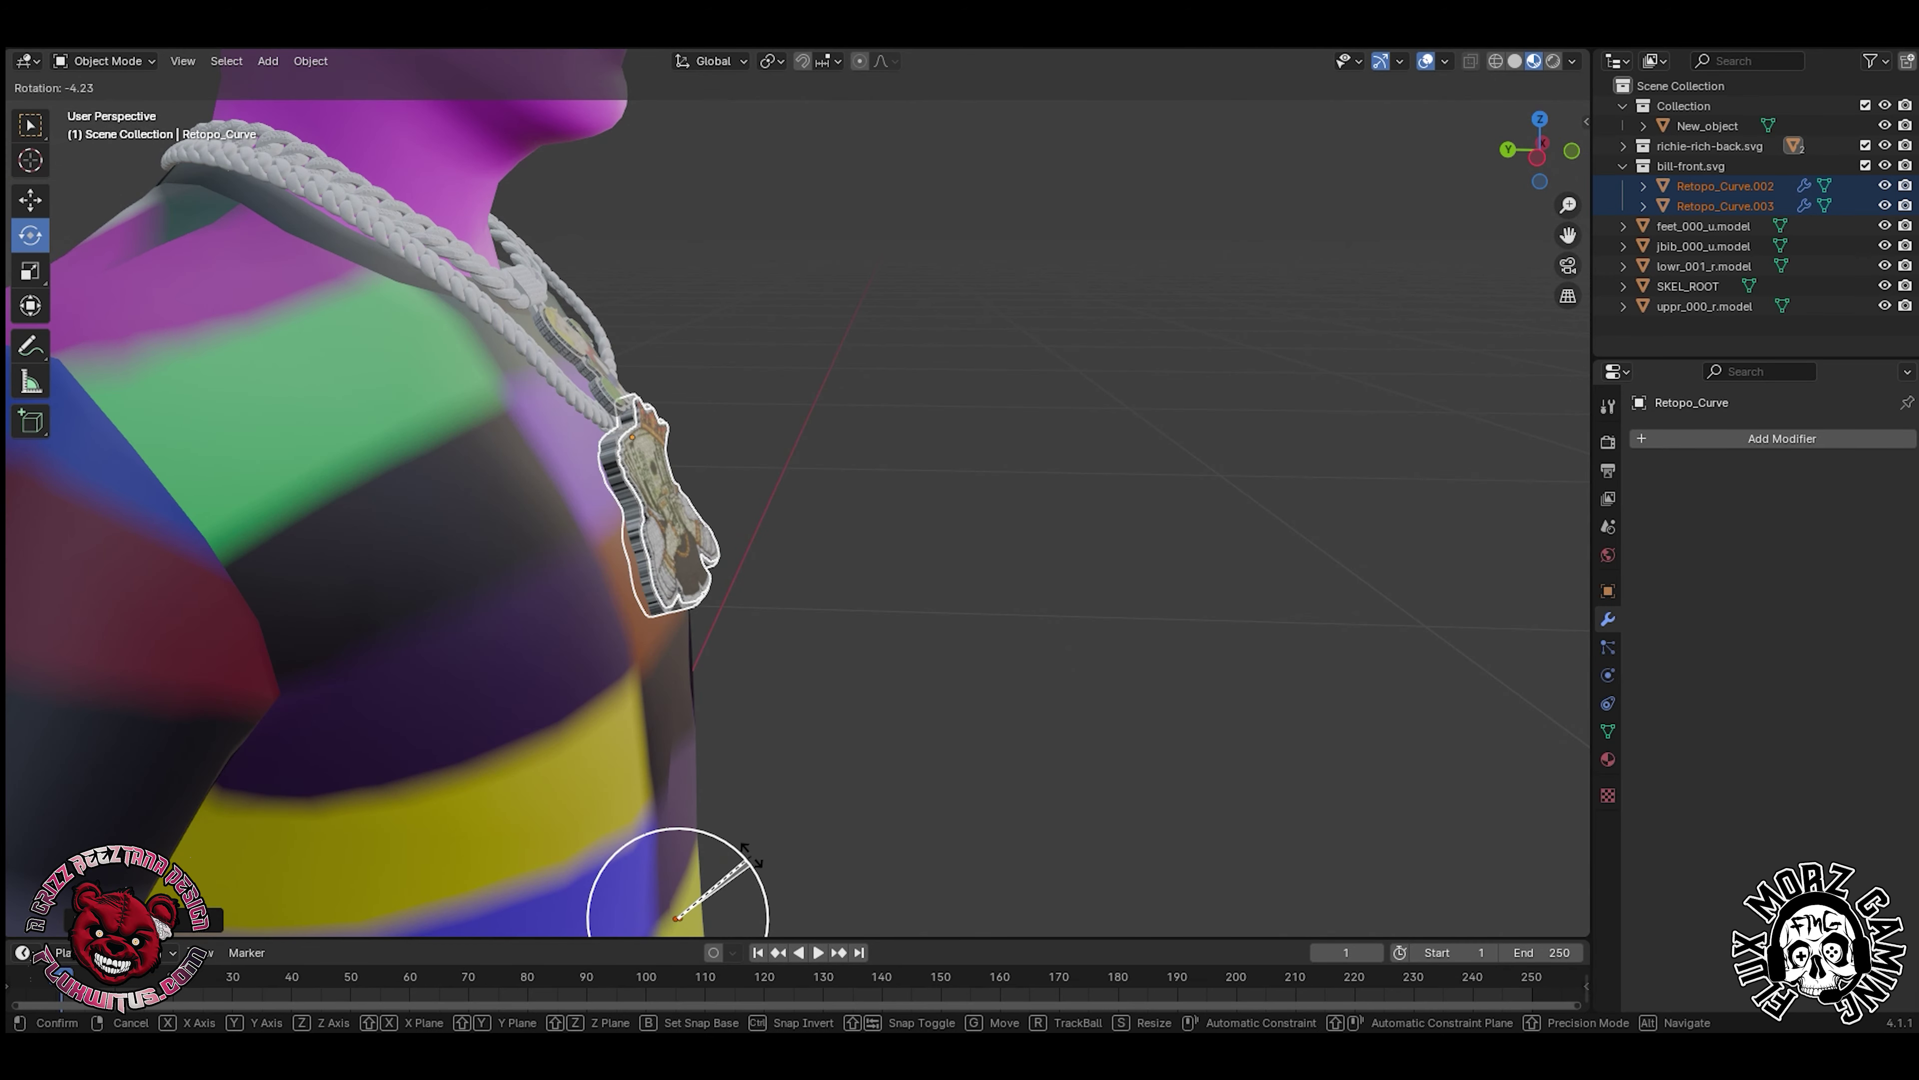
drag(752, 854, 750, 856)
- Adjust the bill pendant's depth and move it sideways to center it under the lower chain's ring
scroll(748, 832, down, 3)
click(30, 200)
drag(638, 772, 651, 773)
scroll(746, 774, up, 5)
scroll(747, 774, down, 4)
drag(1538, 152, 1369, 184)
drag(686, 692, 659, 692)
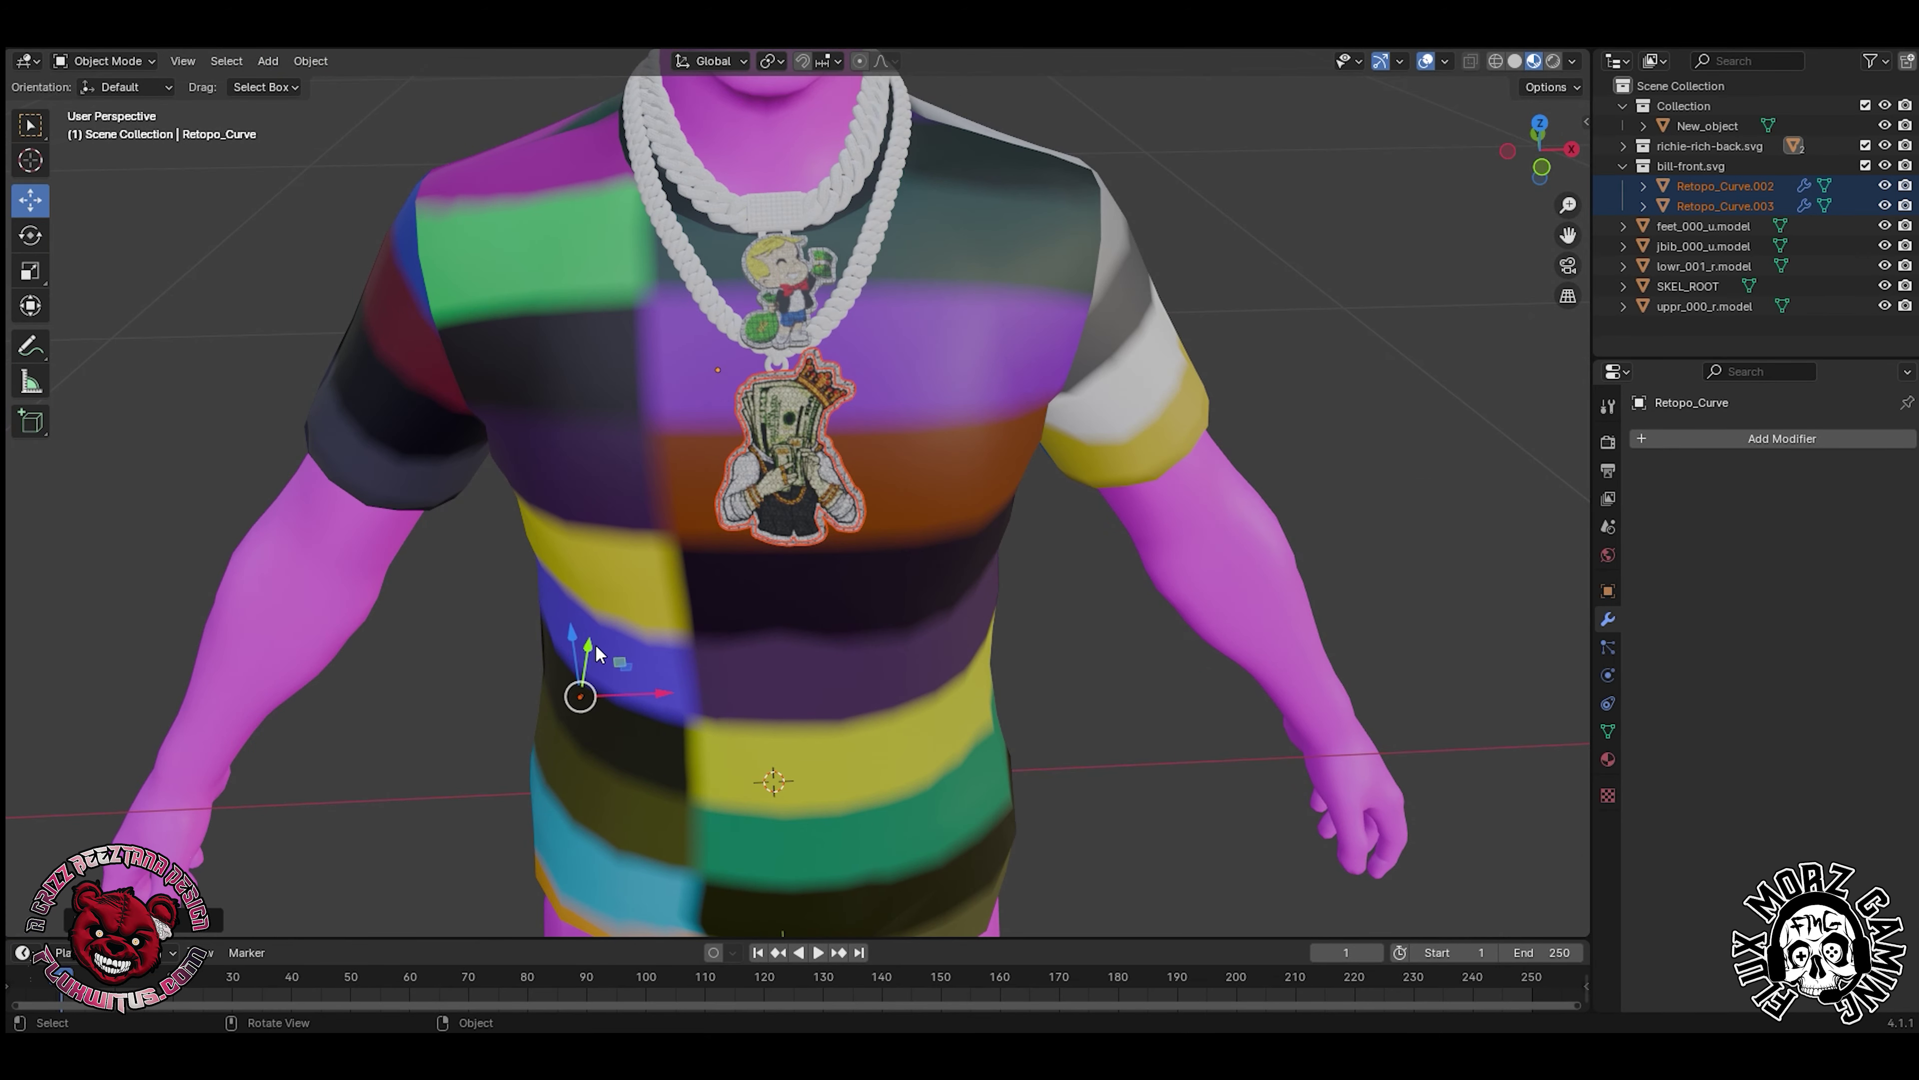
scroll(756, 575, up, 5)
click(1435, 317)
- Try rotating both bill pendant parts against the shirt and undo the rotation
drag(1539, 152, 1375, 163)
click(242, 603)
shift+click(339, 609)
scroll(339, 609, down, 3)
middle_drag(907, 529, 385, 625)
key(shift+space)
key(r)
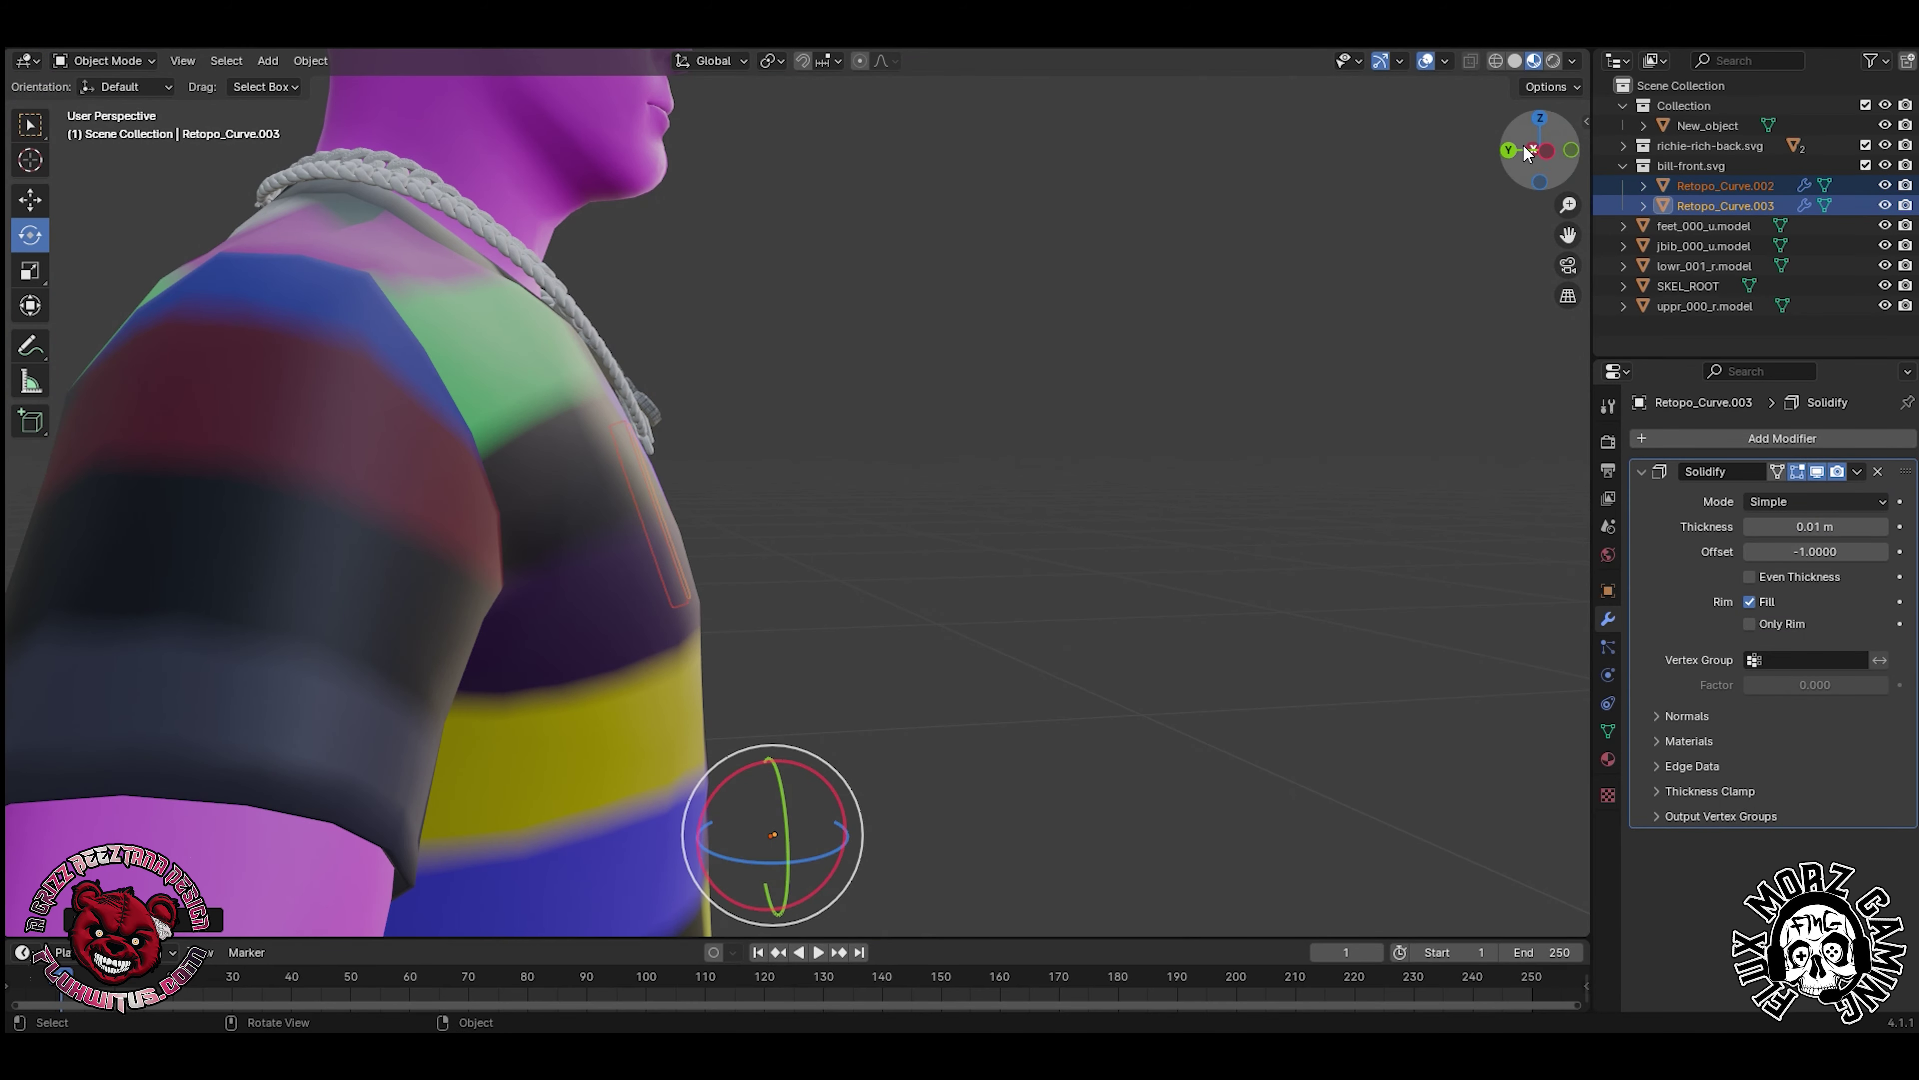
drag(1523, 149, 1417, 138)
scroll(695, 597, down, 3)
scroll(508, 773, up, 7)
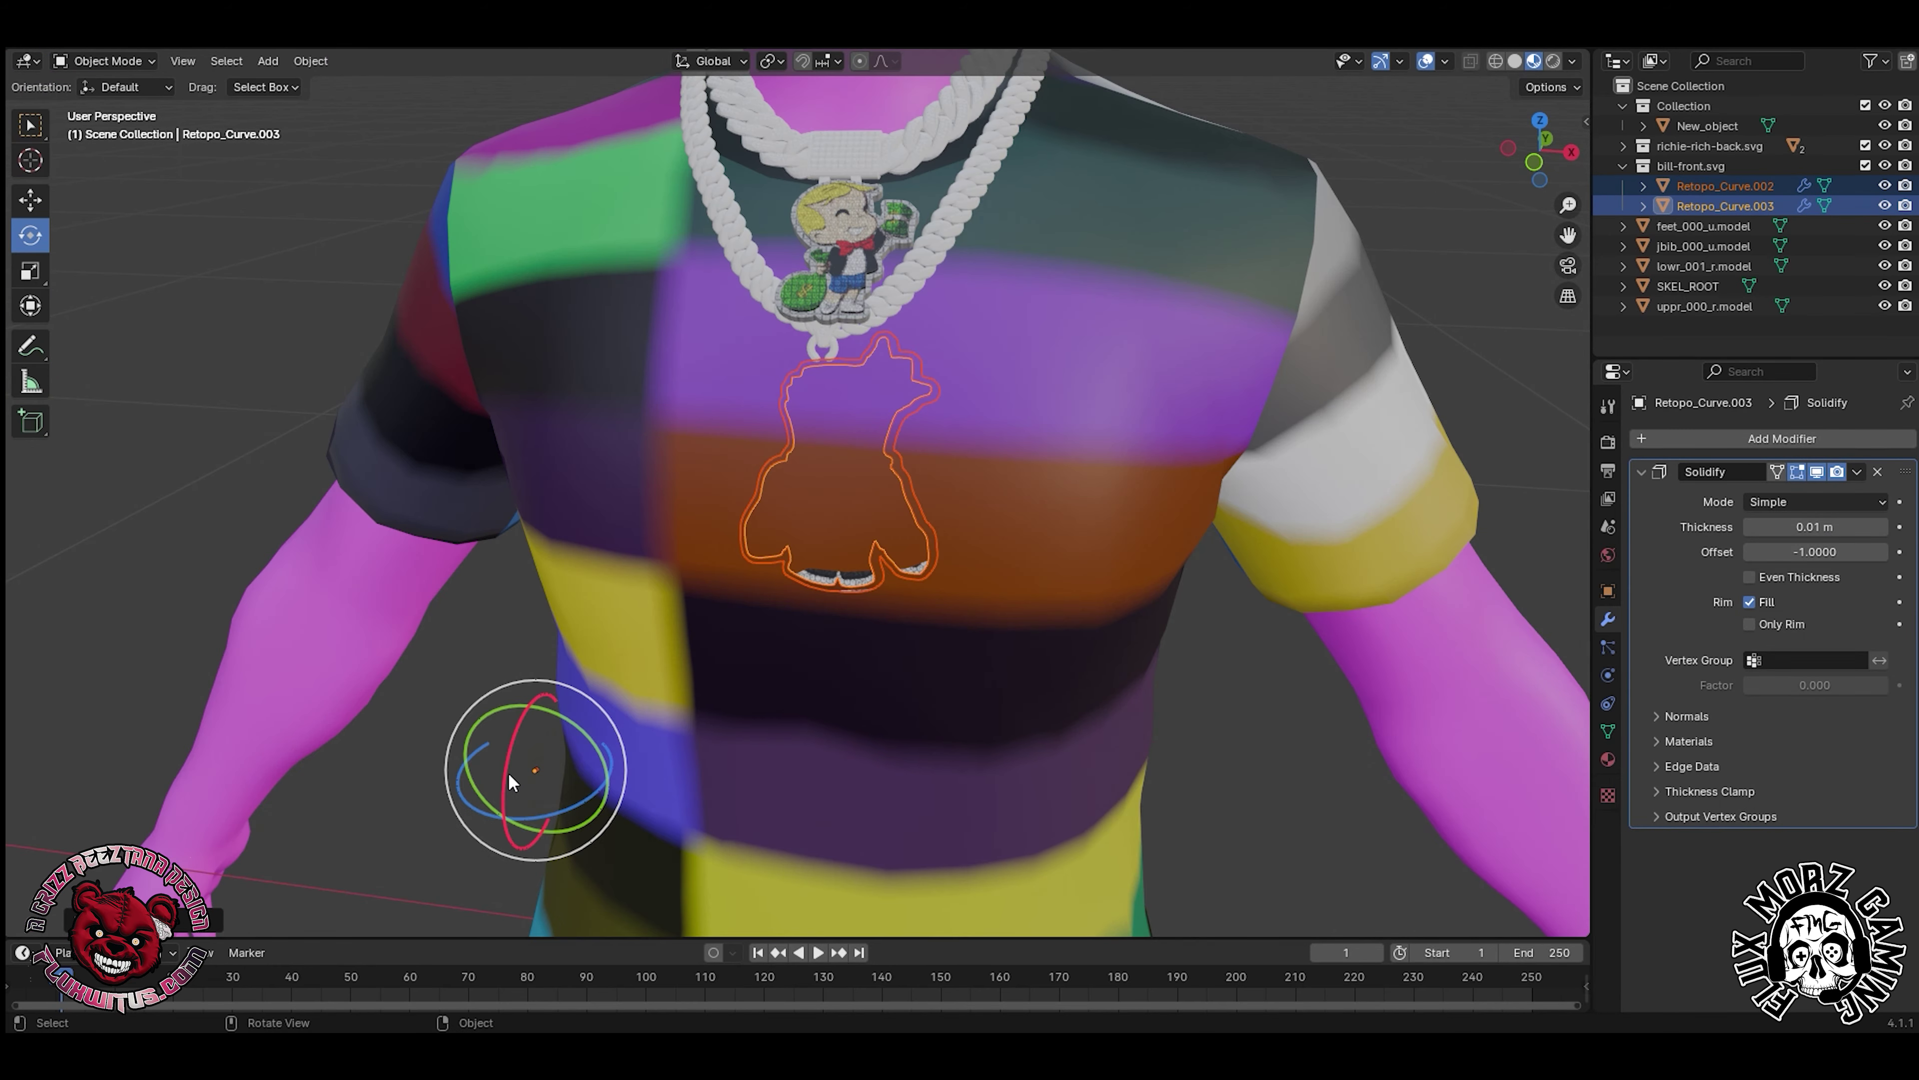
drag(486, 813, 491, 811)
key(ctrl+z)
key(ctrl+z)
key(ctrl+z)
- Select both bill pendant parts, rotate them slightly and raise them about 0.004 m along Z
drag(1515, 152, 1640, 132)
click(678, 615)
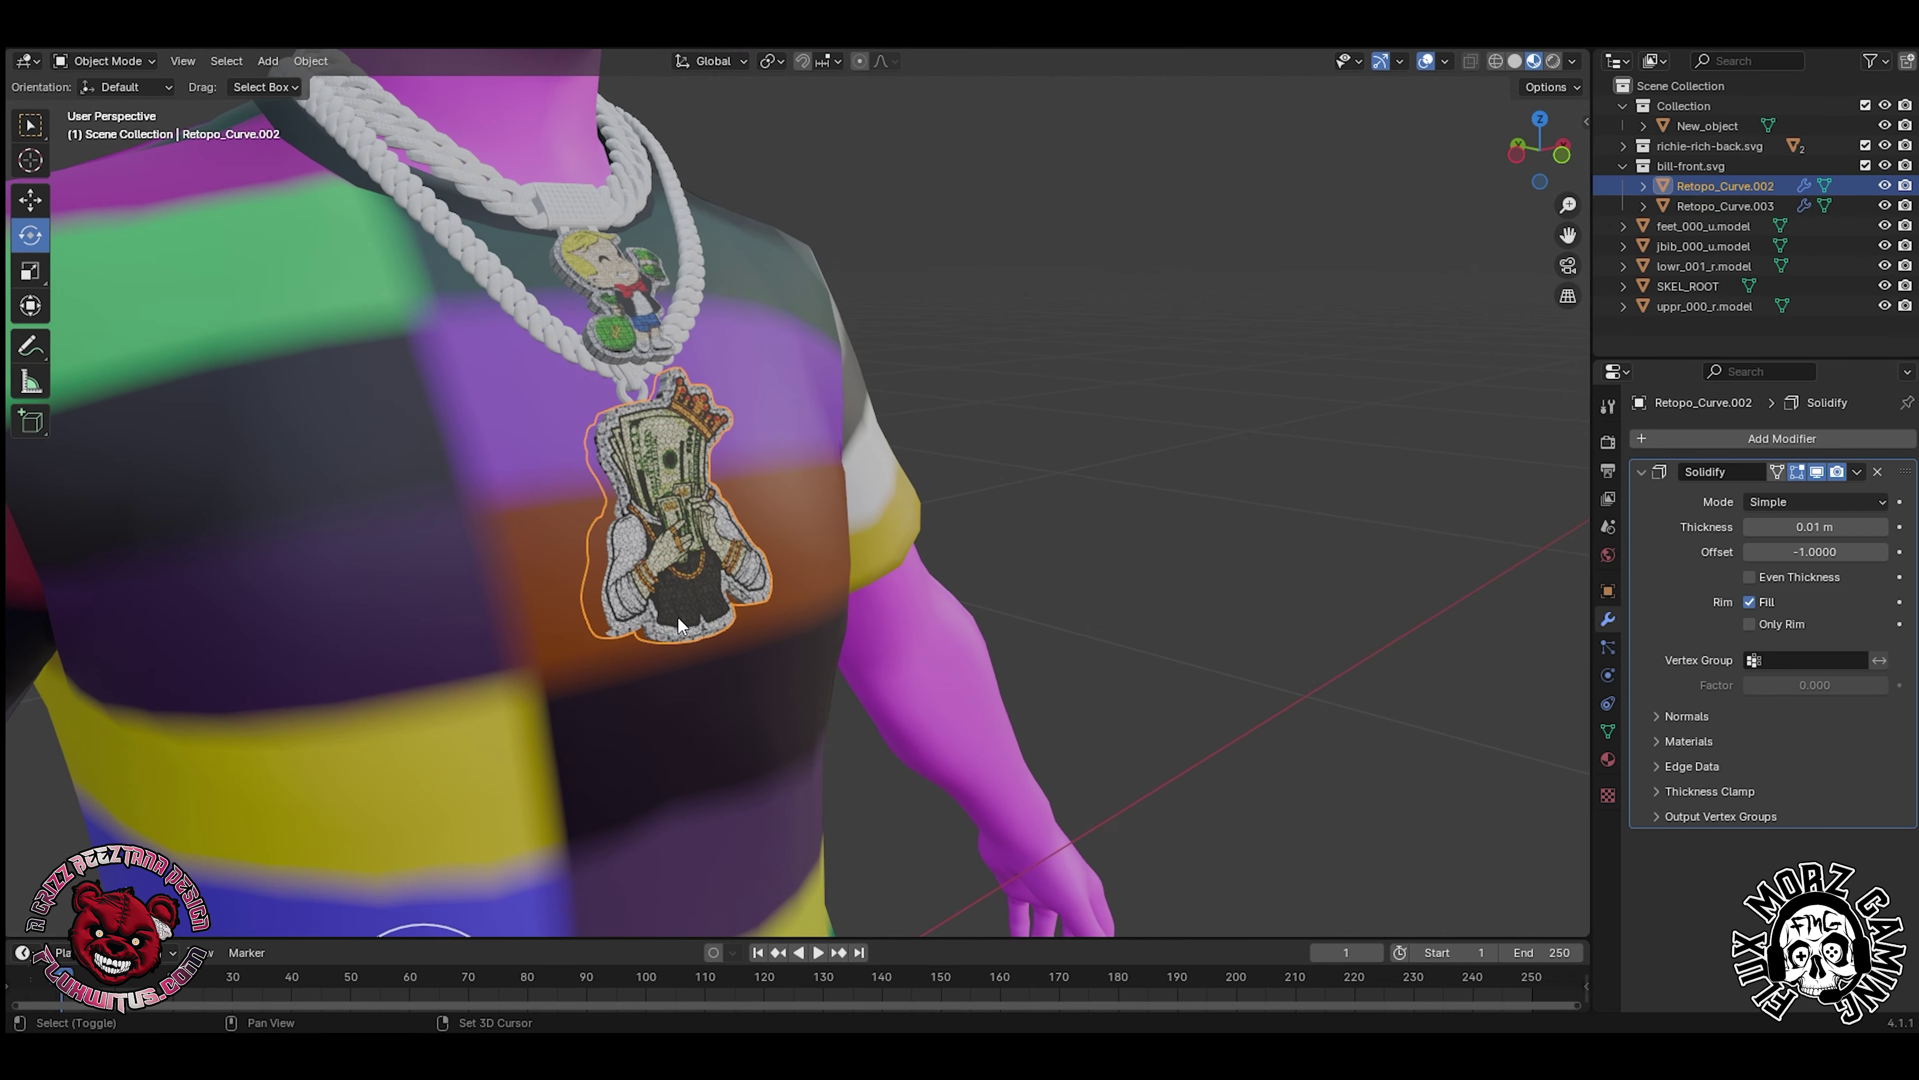
shift+click(718, 590)
scroll(677, 615, down, 3)
drag(560, 822, 568, 823)
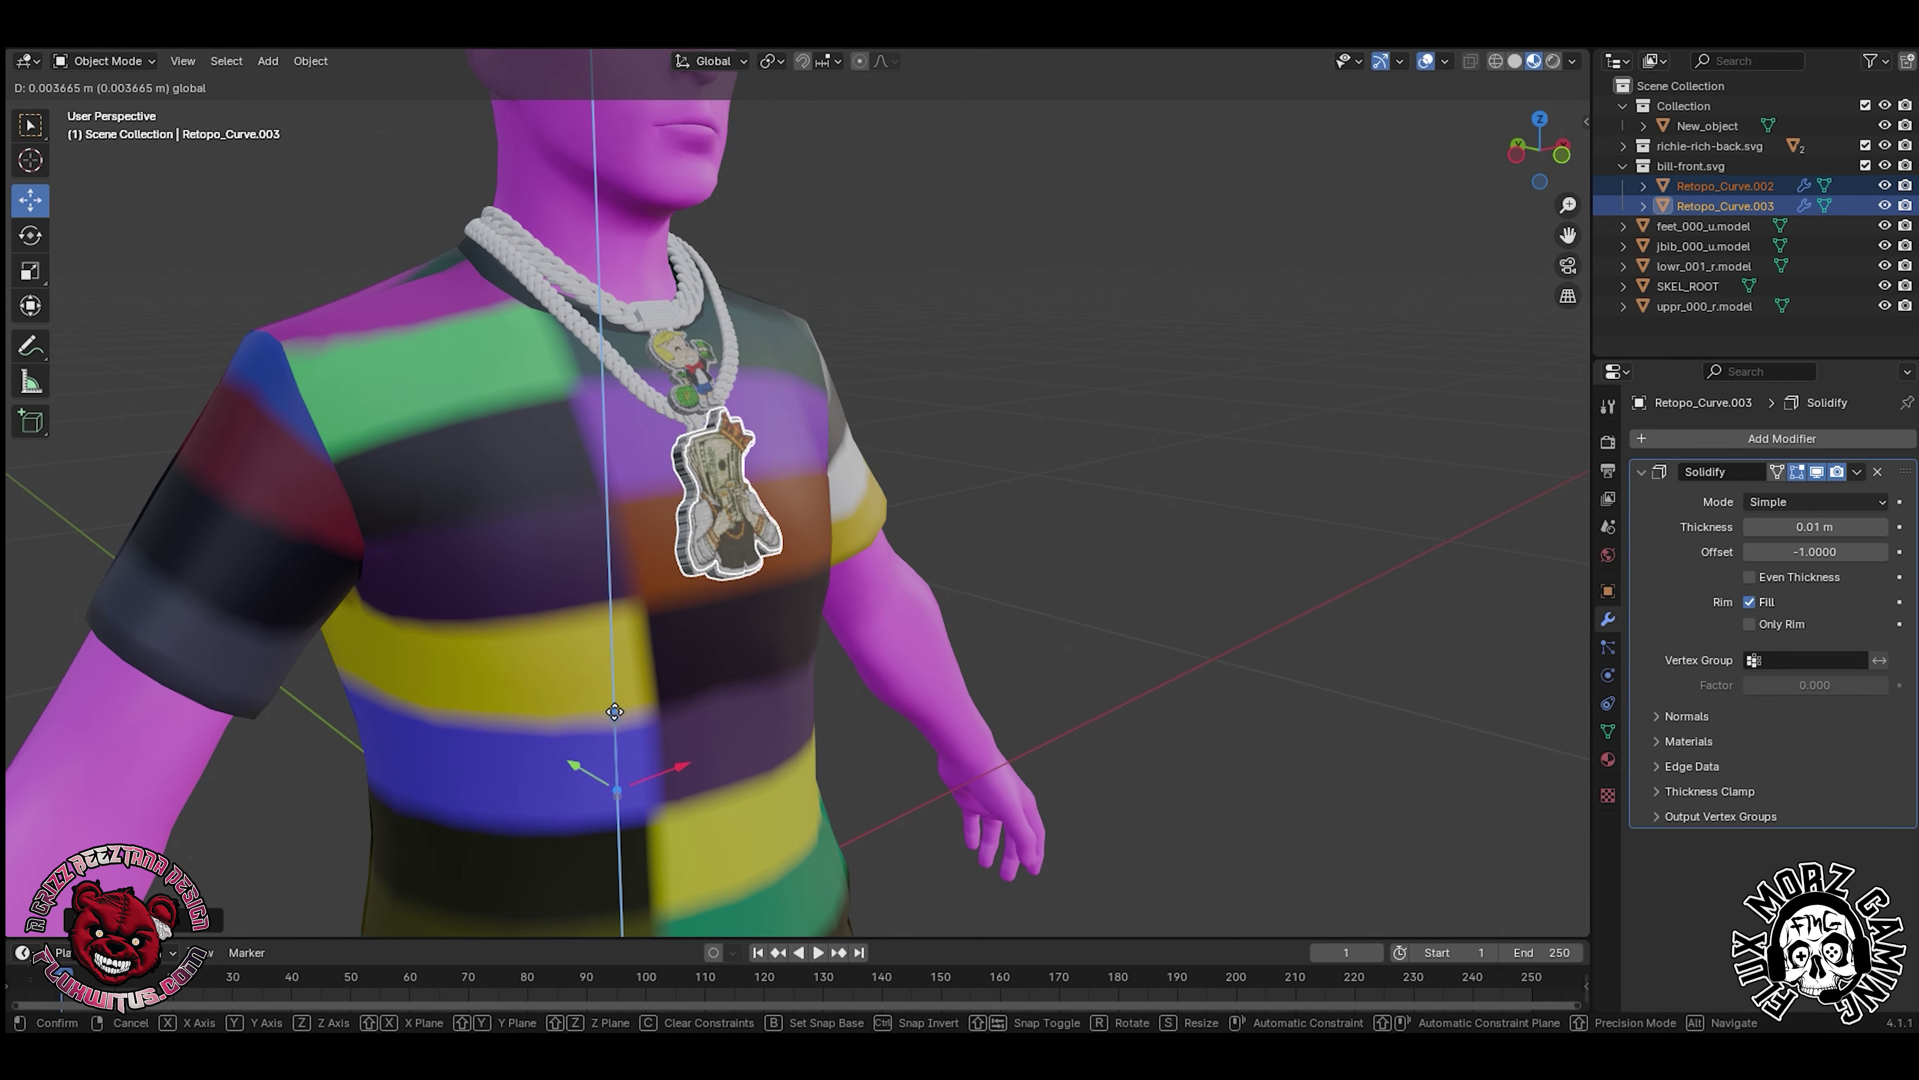
drag(616, 717, 616, 714)
- Try tilting the bill pendant from the side to follow the slope of the chest
scroll(777, 522, up, 4)
drag(1526, 149, 1565, 128)
scroll(1209, 428, down, 4)
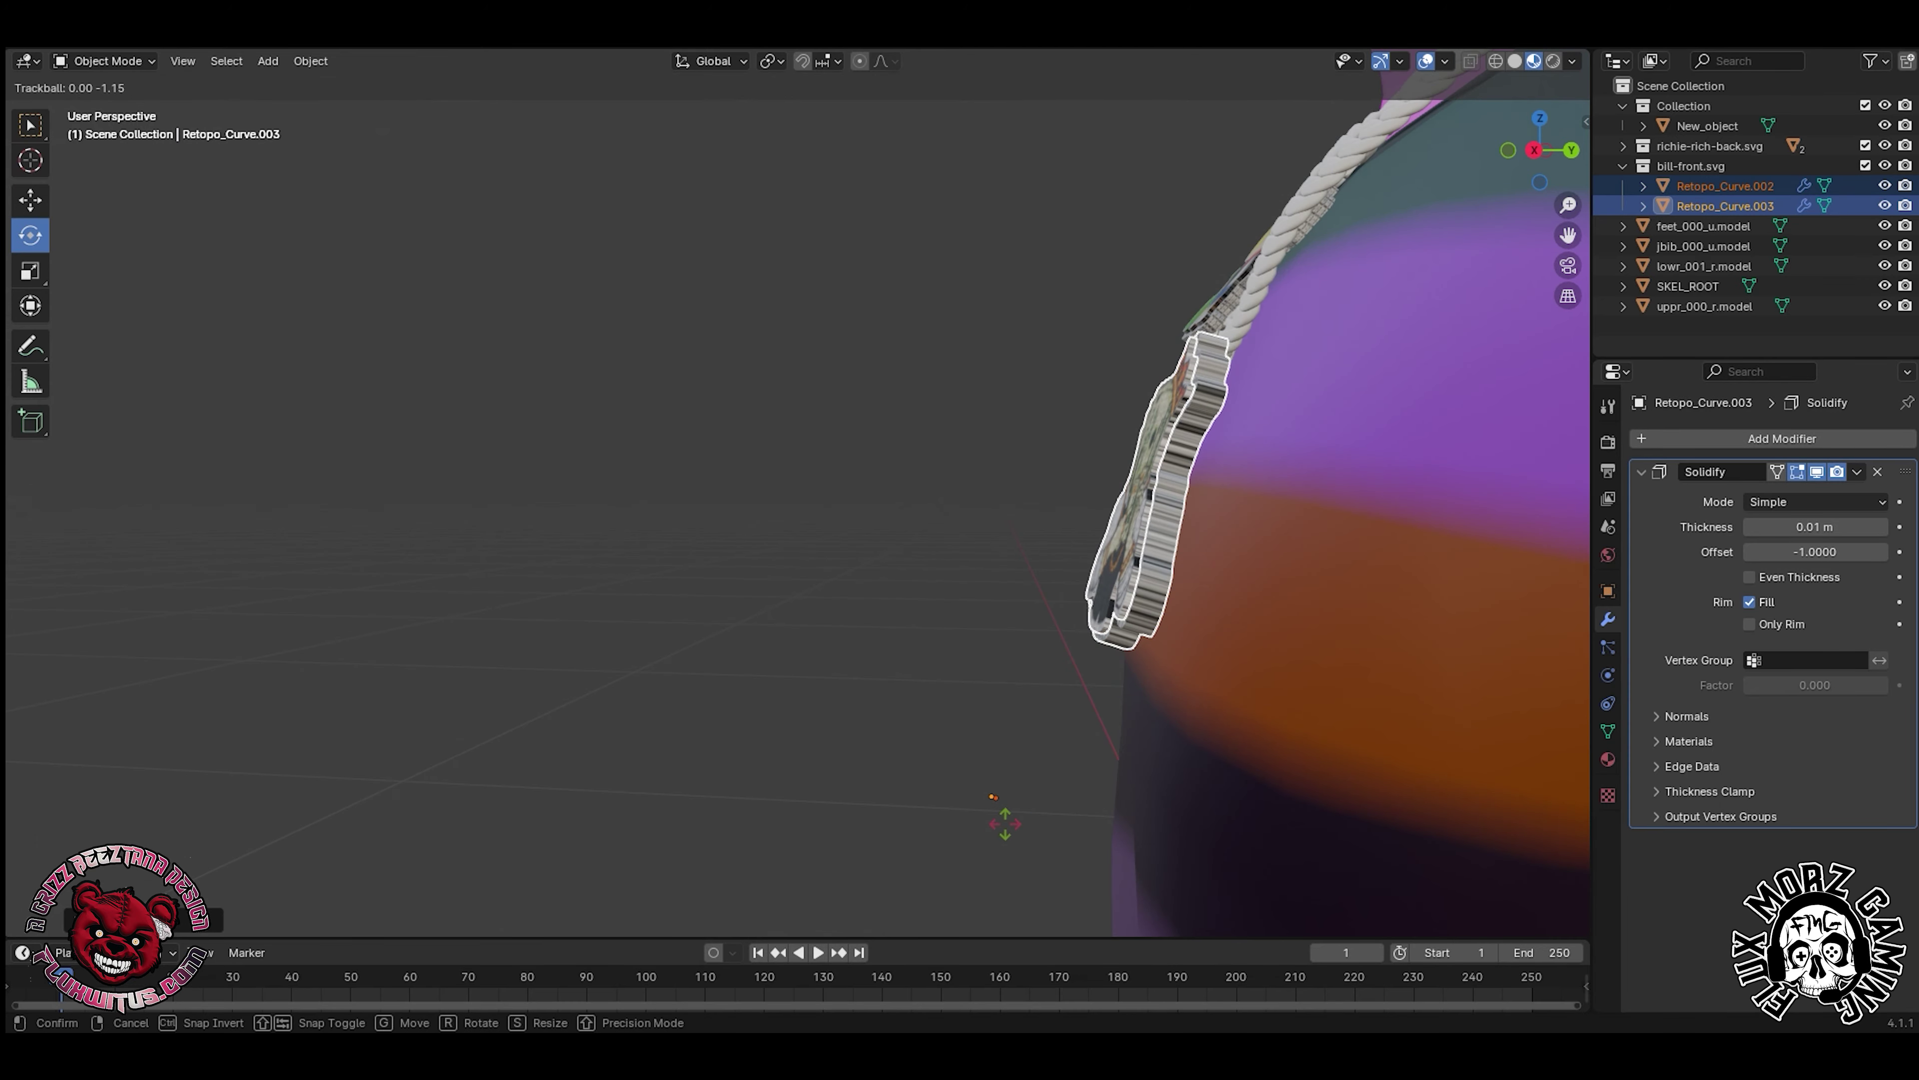
drag(1017, 818, 1035, 814)
drag(1537, 152, 1625, 193)
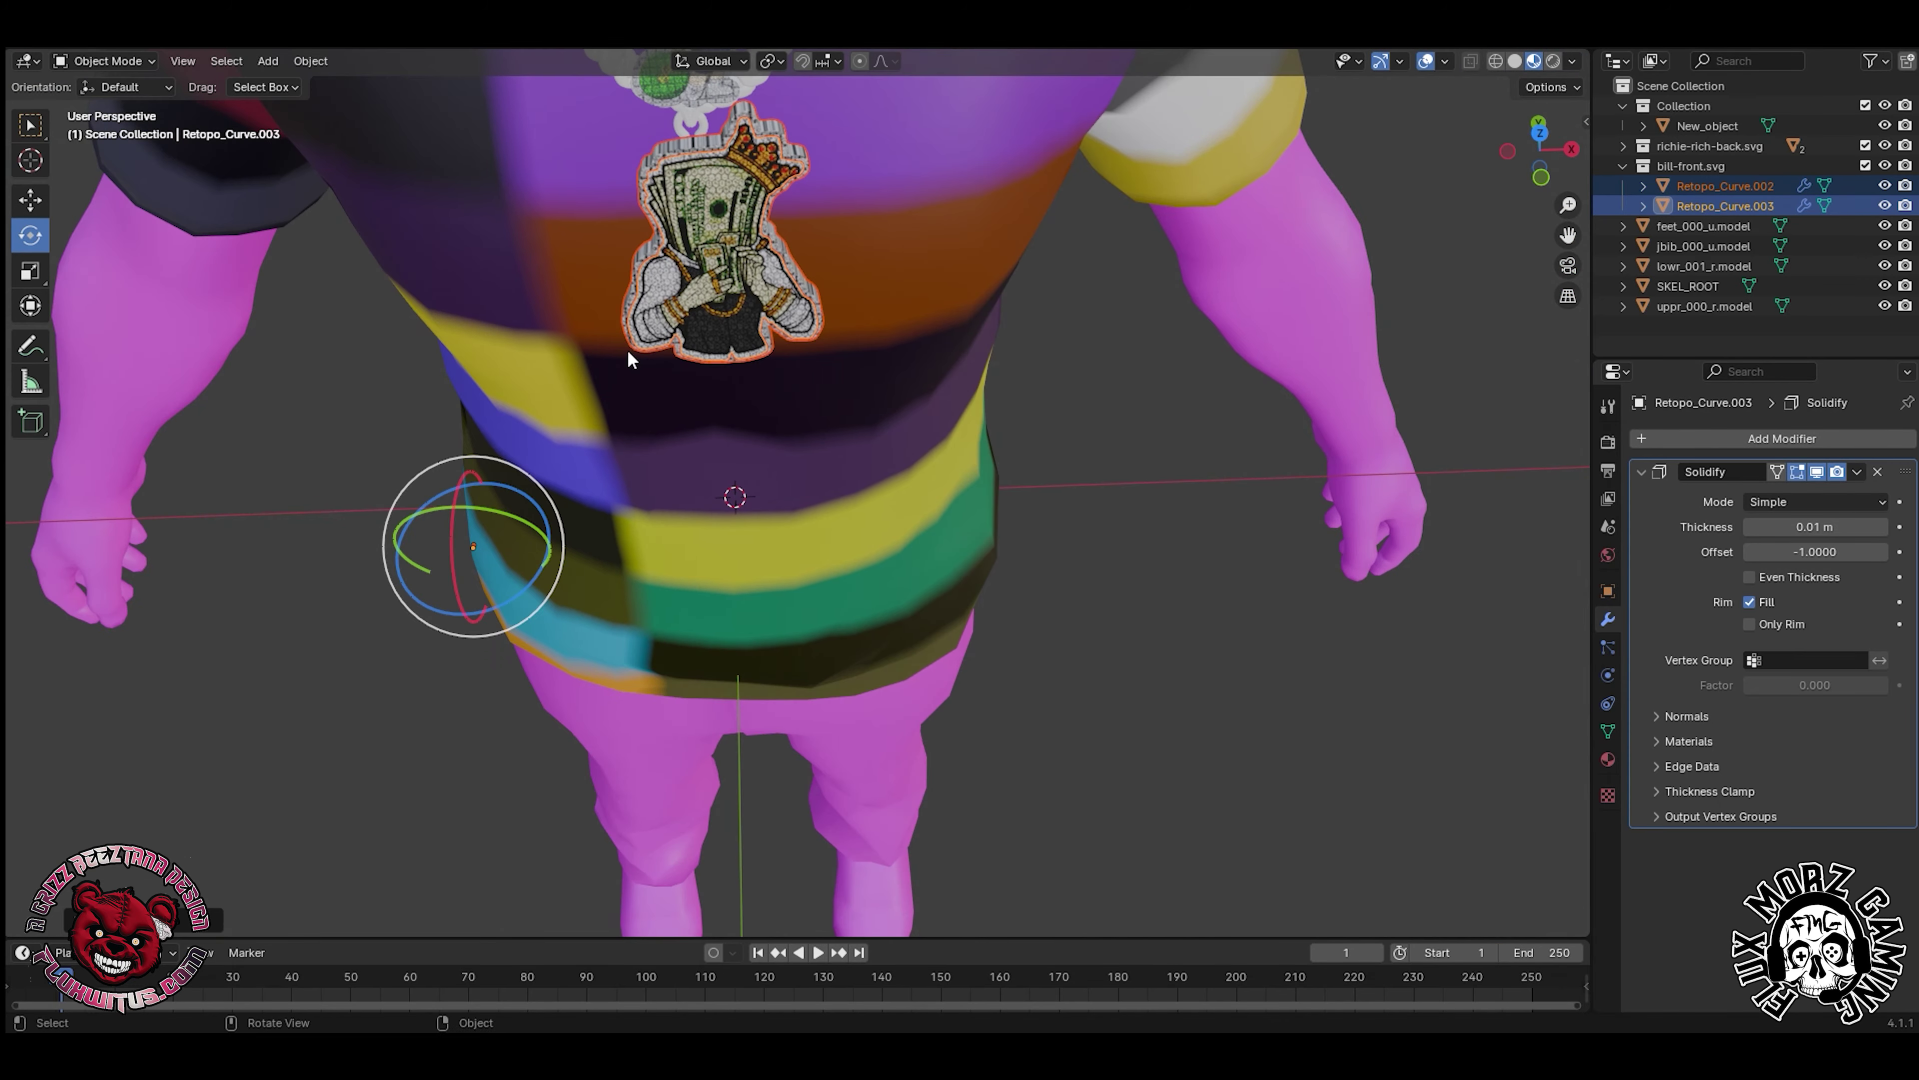
- Try raising the tilted bill pendant toward the chain ring and adjusting its side tilt
click(30, 200)
drag(486, 484, 486, 470)
drag(1540, 152, 1461, 60)
middle_drag(598, 881, 362, 290)
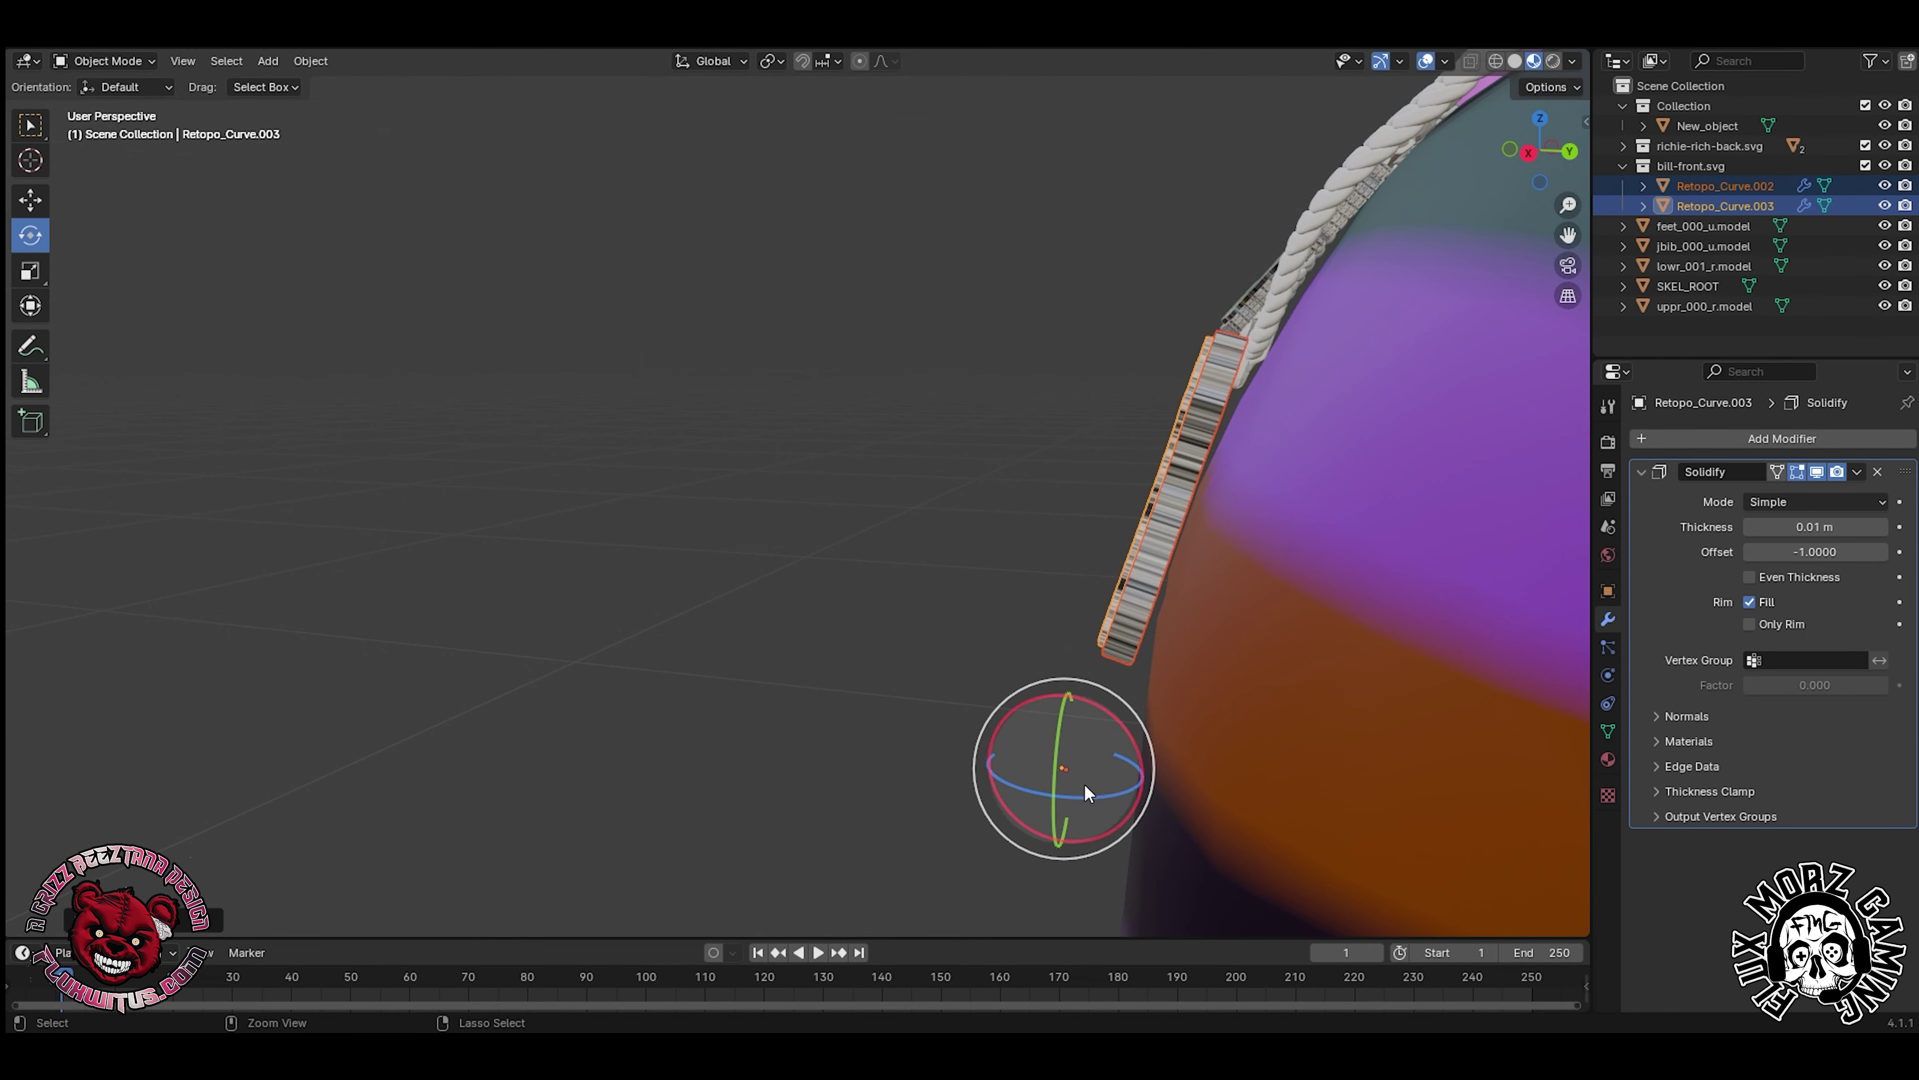
middle_drag(1086, 792, 586, 541)
click(586, 541)
- Thin one bill pendant part by scaling it to about 0.62 along the Y axis
drag(1540, 151, 1696, 150)
shift+click(810, 430)
shift+click(806, 429)
shift+click(593, 533)
scroll(625, 881, down, 1)
click(937, 529)
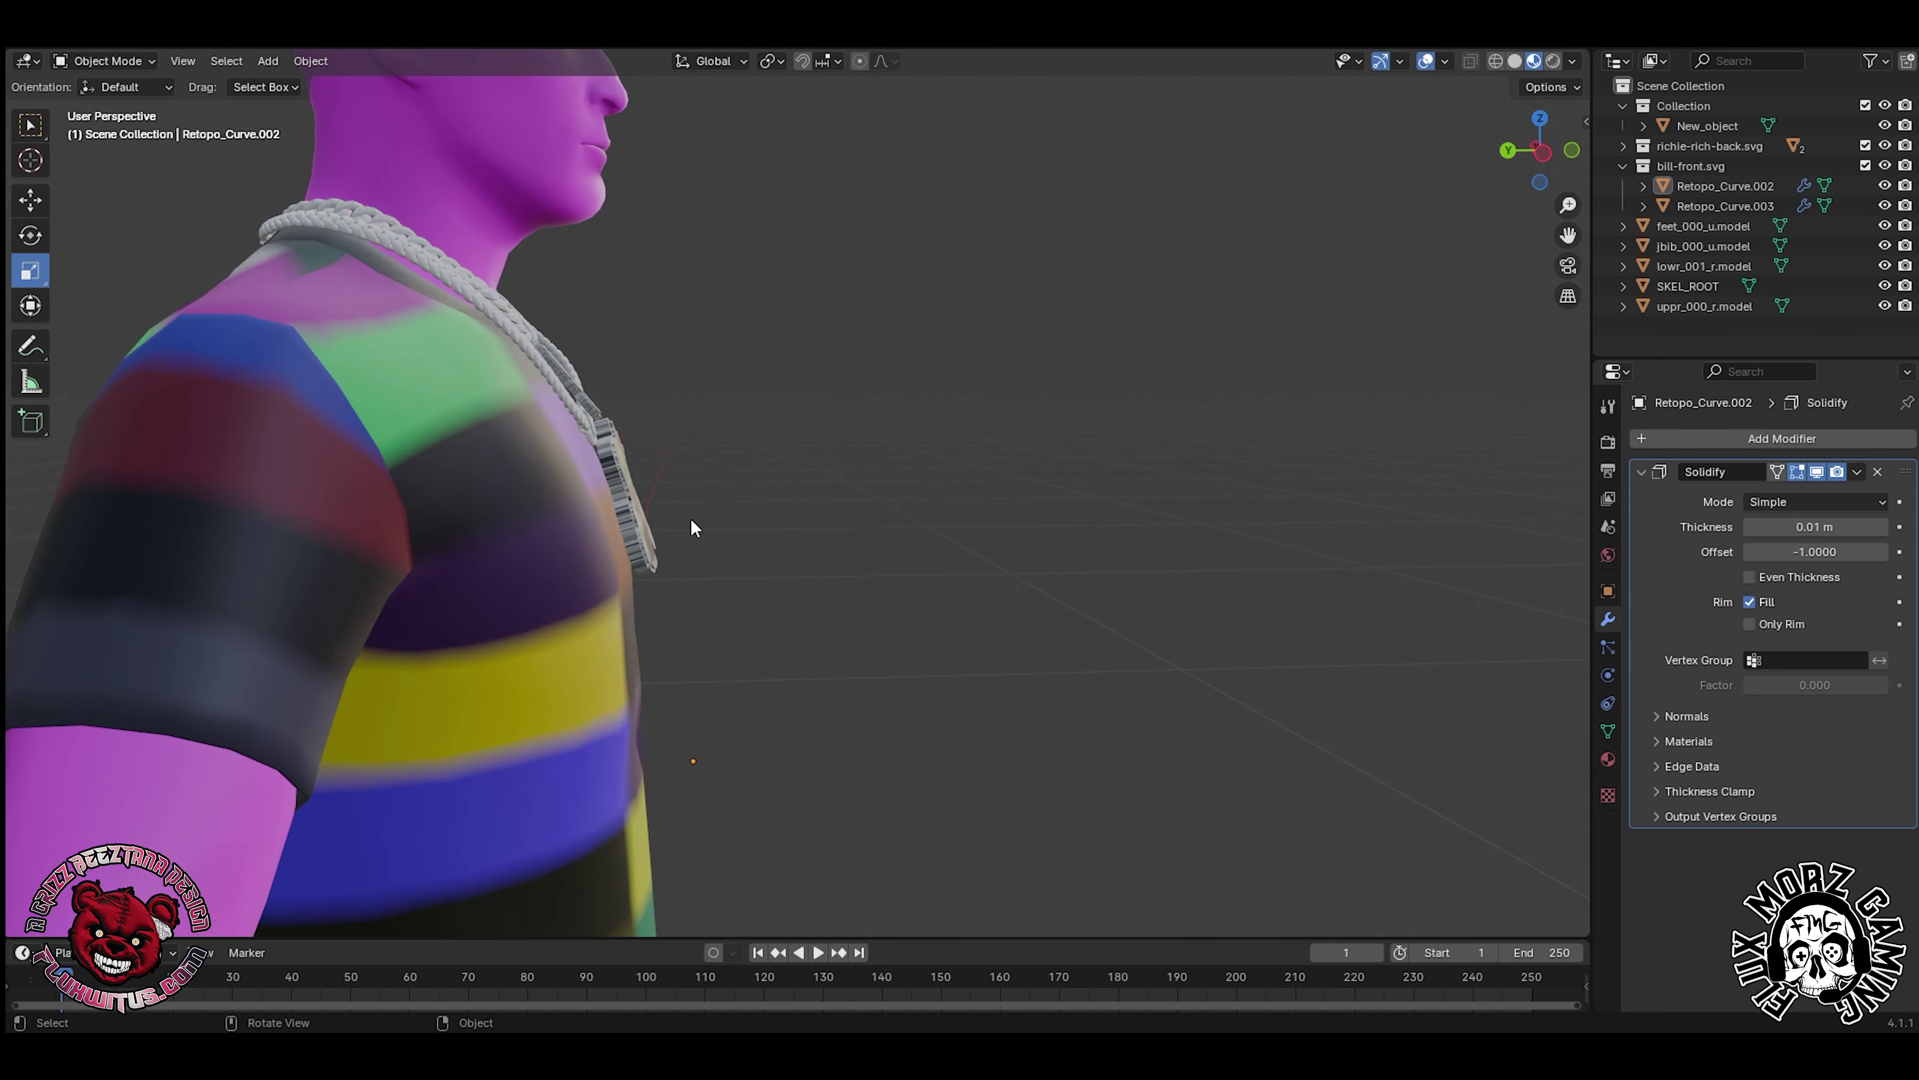
click(642, 481)
drag(1527, 148, 1666, 144)
shift+click(649, 484)
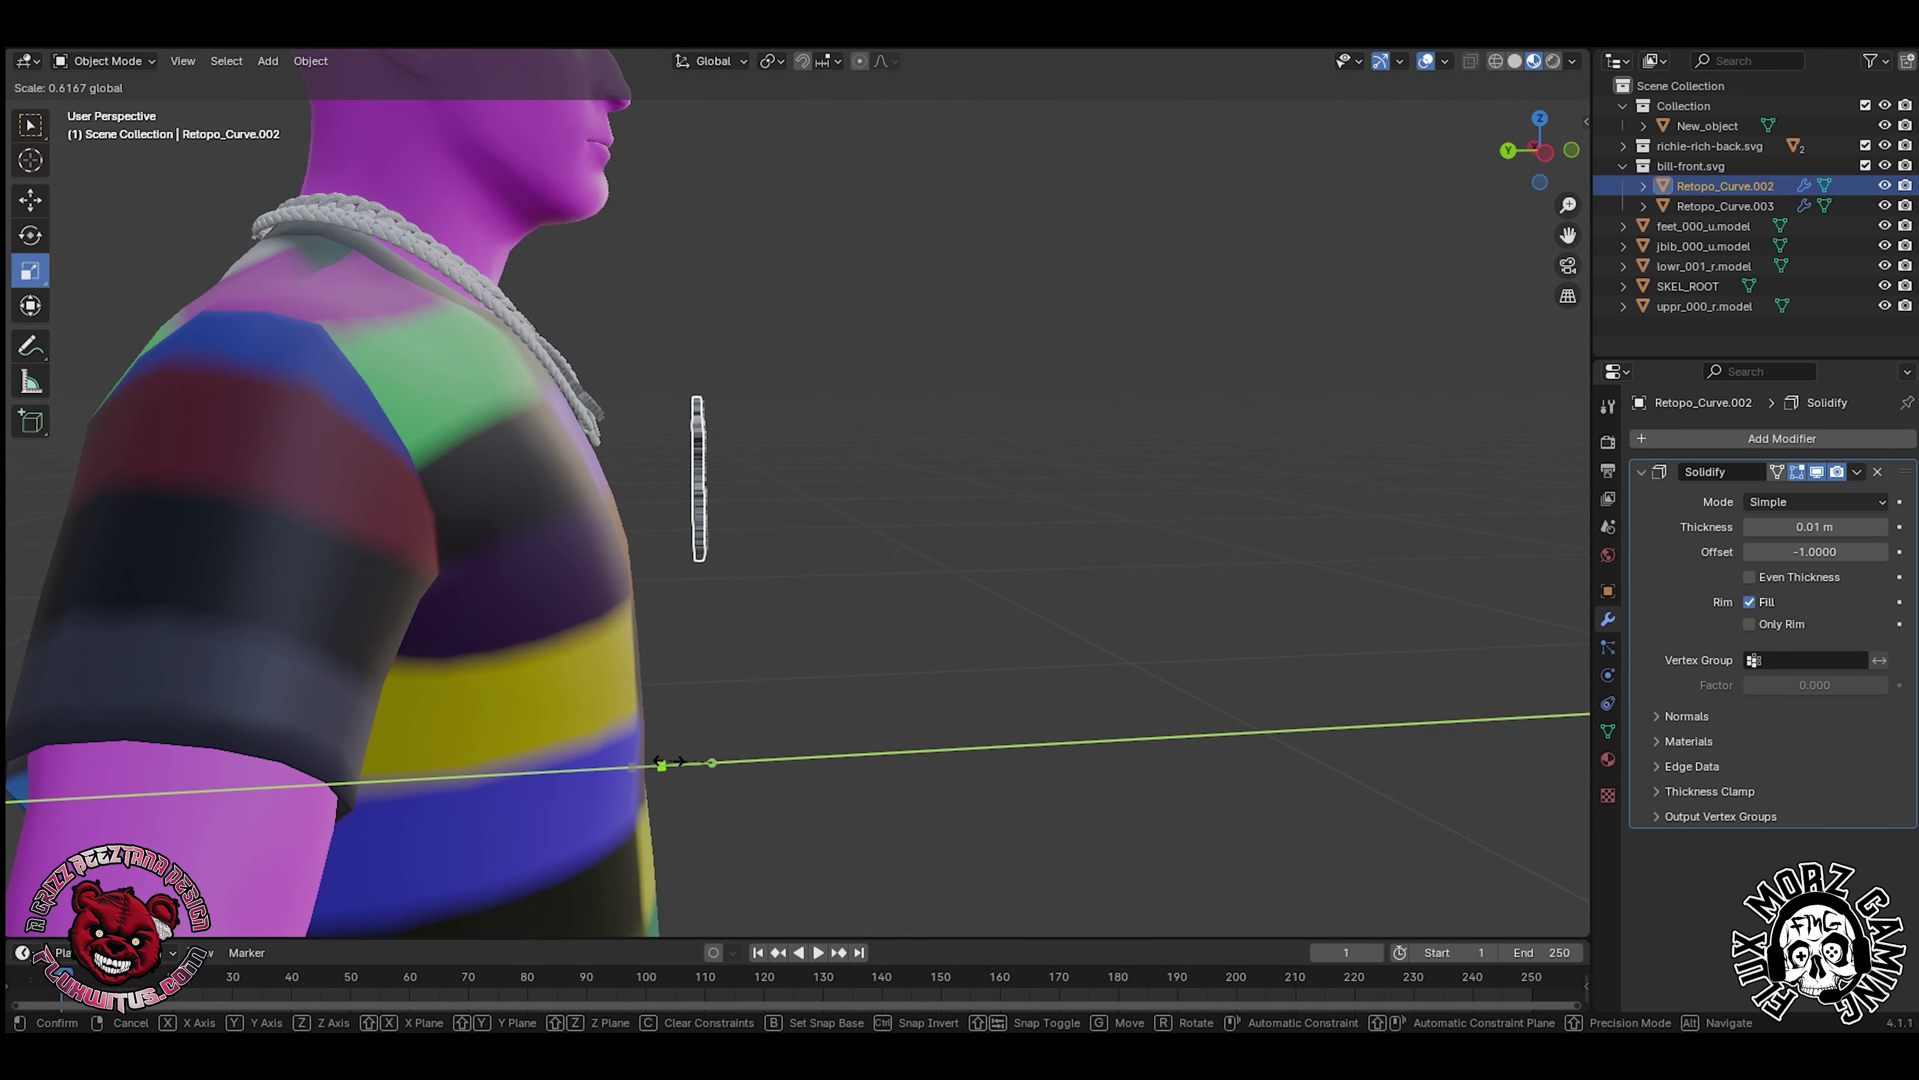
click(810, 588)
- Rotate both bill pendant parts from the front to straighten them under the lower chain's ring
scroll(810, 588, up, 2)
drag(1540, 151, 1417, 165)
click(30, 235)
click(1496, 61)
click(1533, 61)
drag(567, 719, 583, 716)
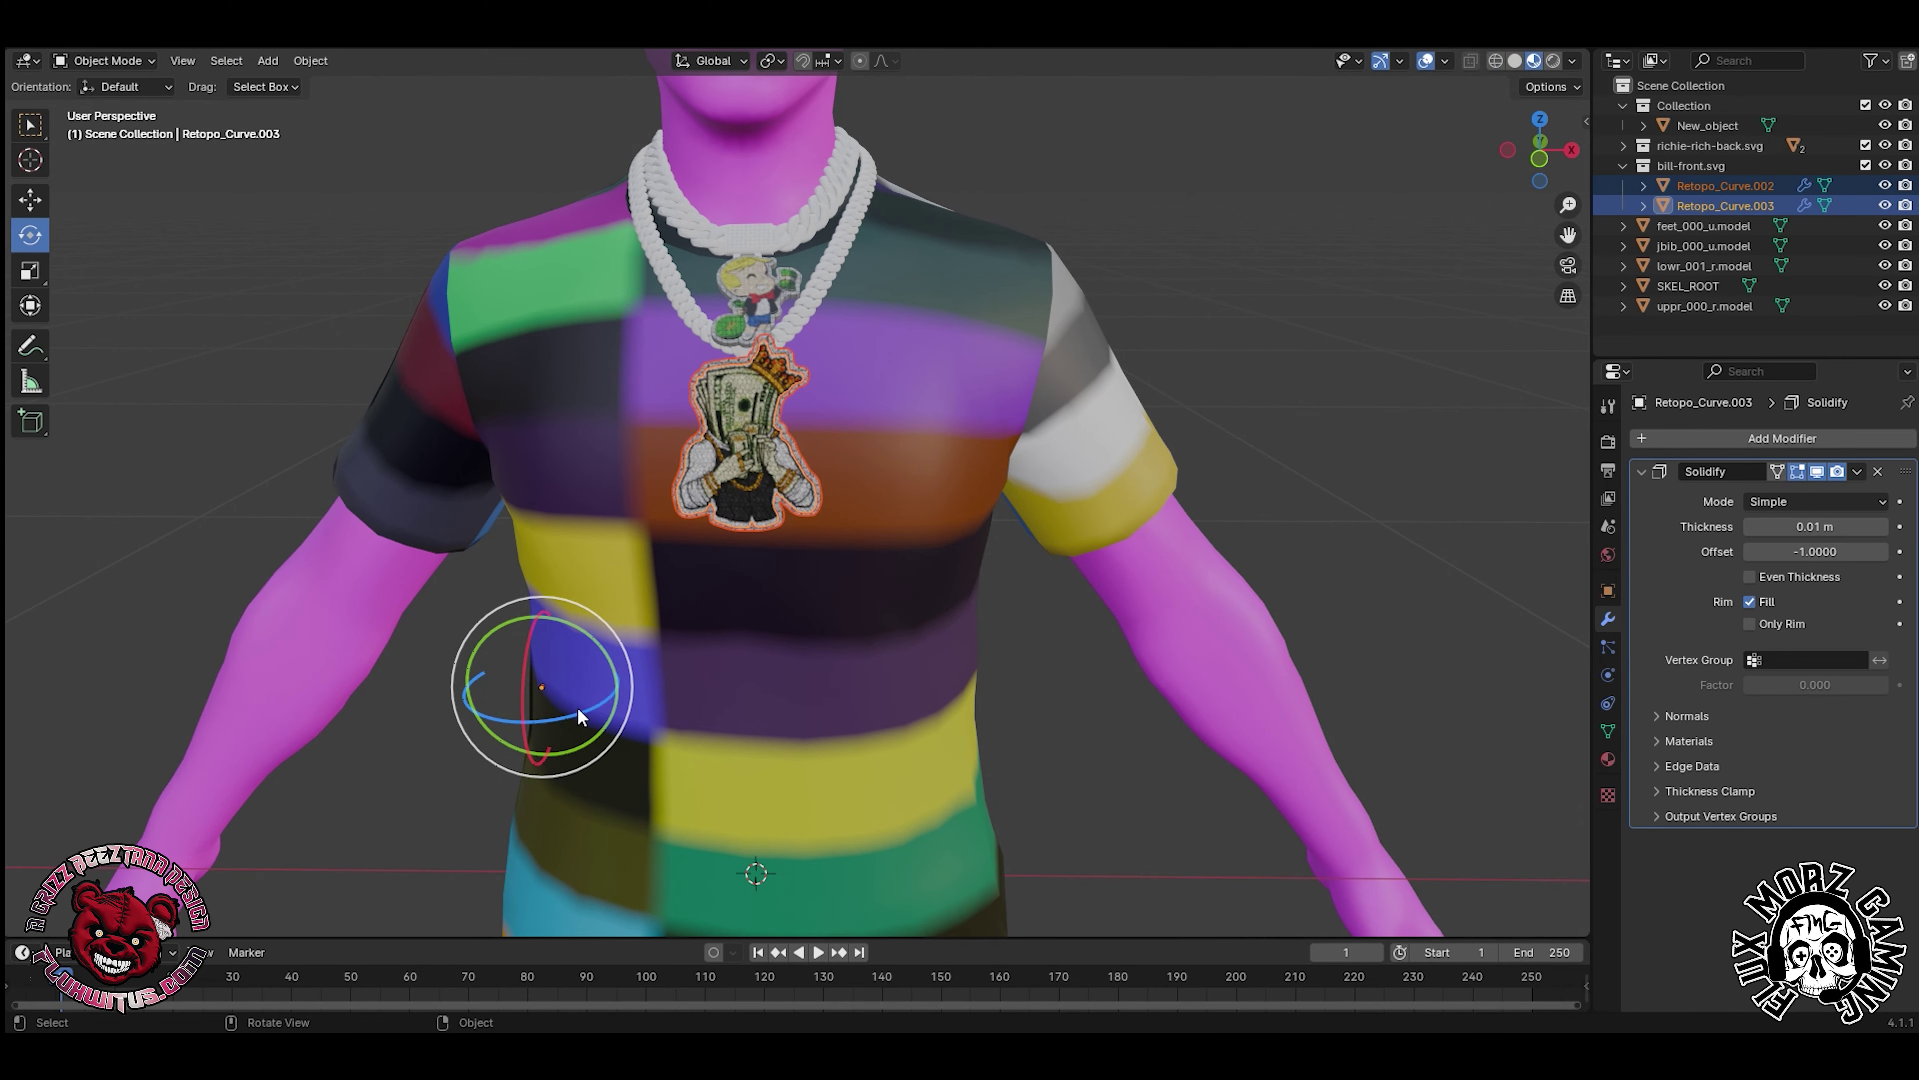
drag(1539, 151, 1556, 147)
drag(497, 723, 498, 735)
- Tilt both bill pendant parts from the side toward the slope of the chest
drag(1567, 206, 1562, 212)
middle_drag(1568, 205, 718, 789)
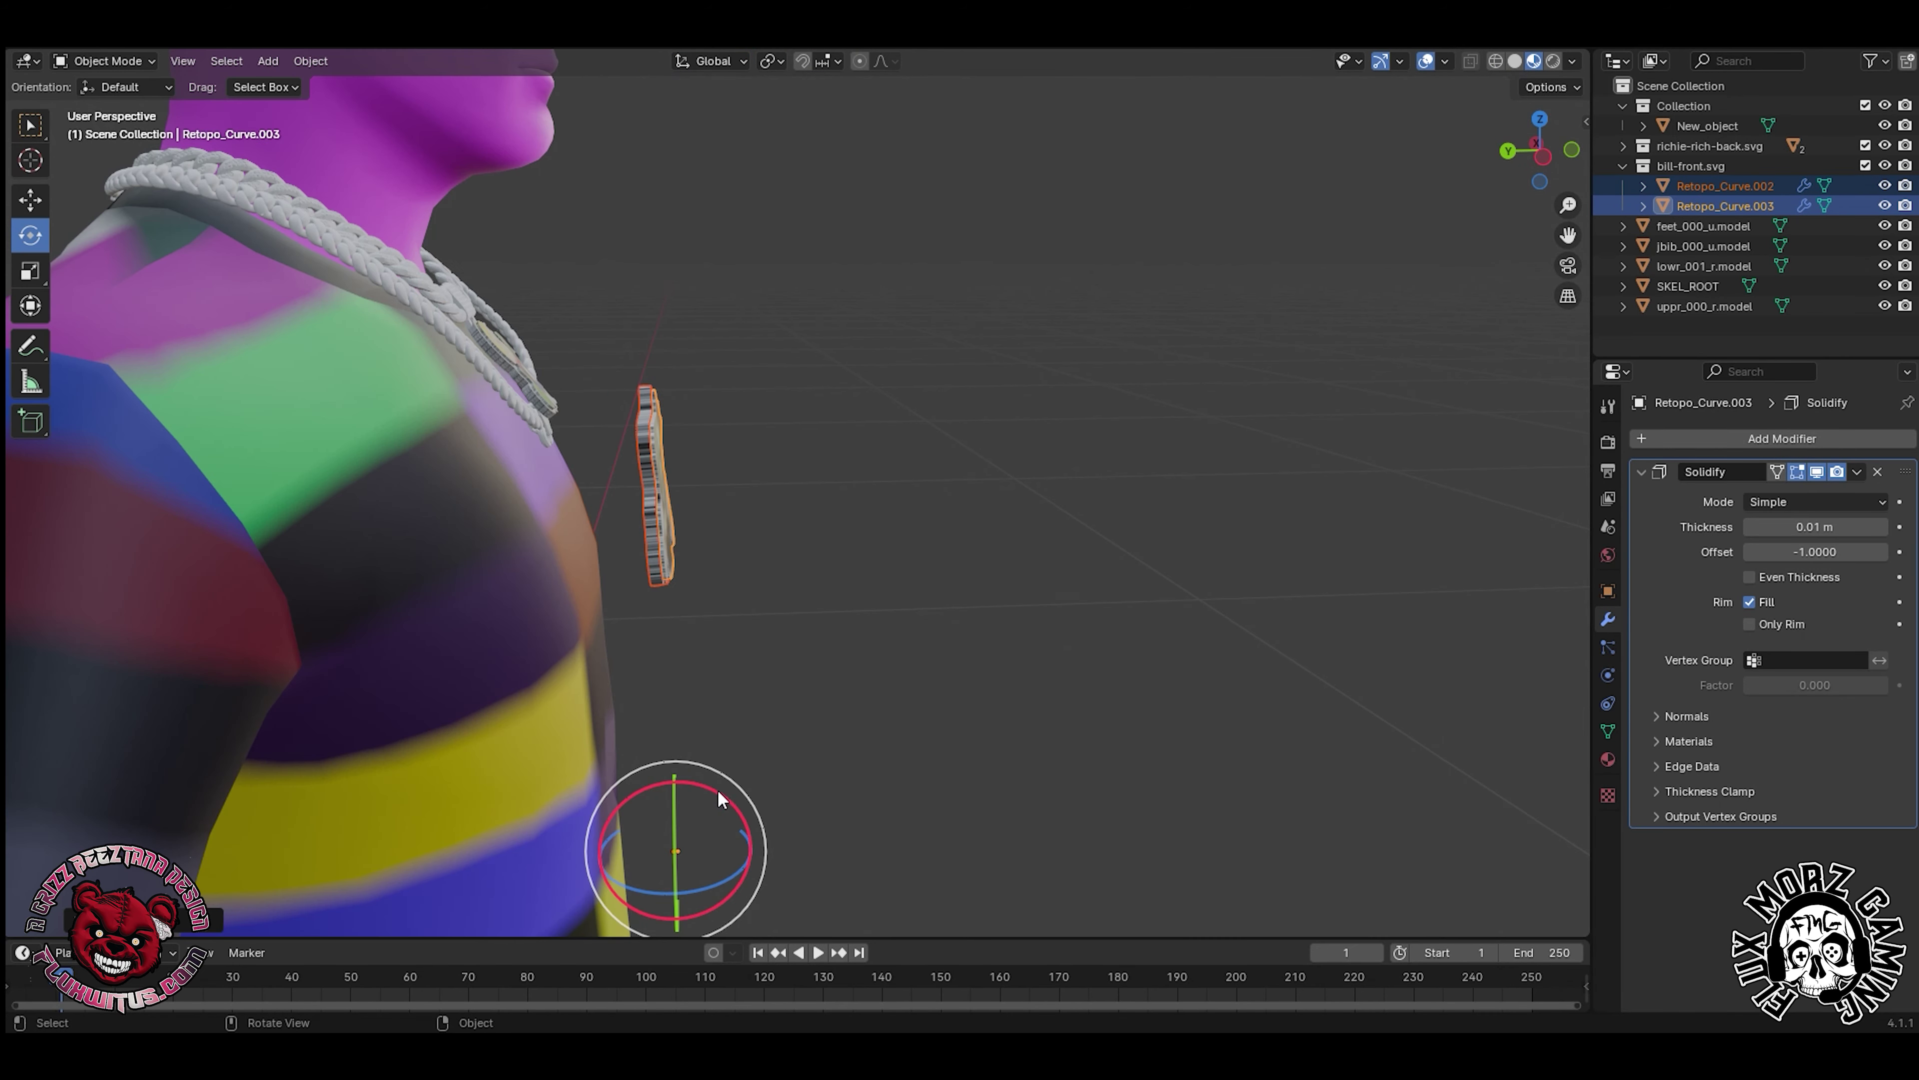
drag(693, 798, 694, 813)
drag(1568, 235, 1564, 238)
- Fit the bill pendant against the chest from the side with a final small adjustment
drag(1540, 152, 1420, 162)
middle_drag(894, 457, 1129, 514)
scroll(1128, 514, down, 5)
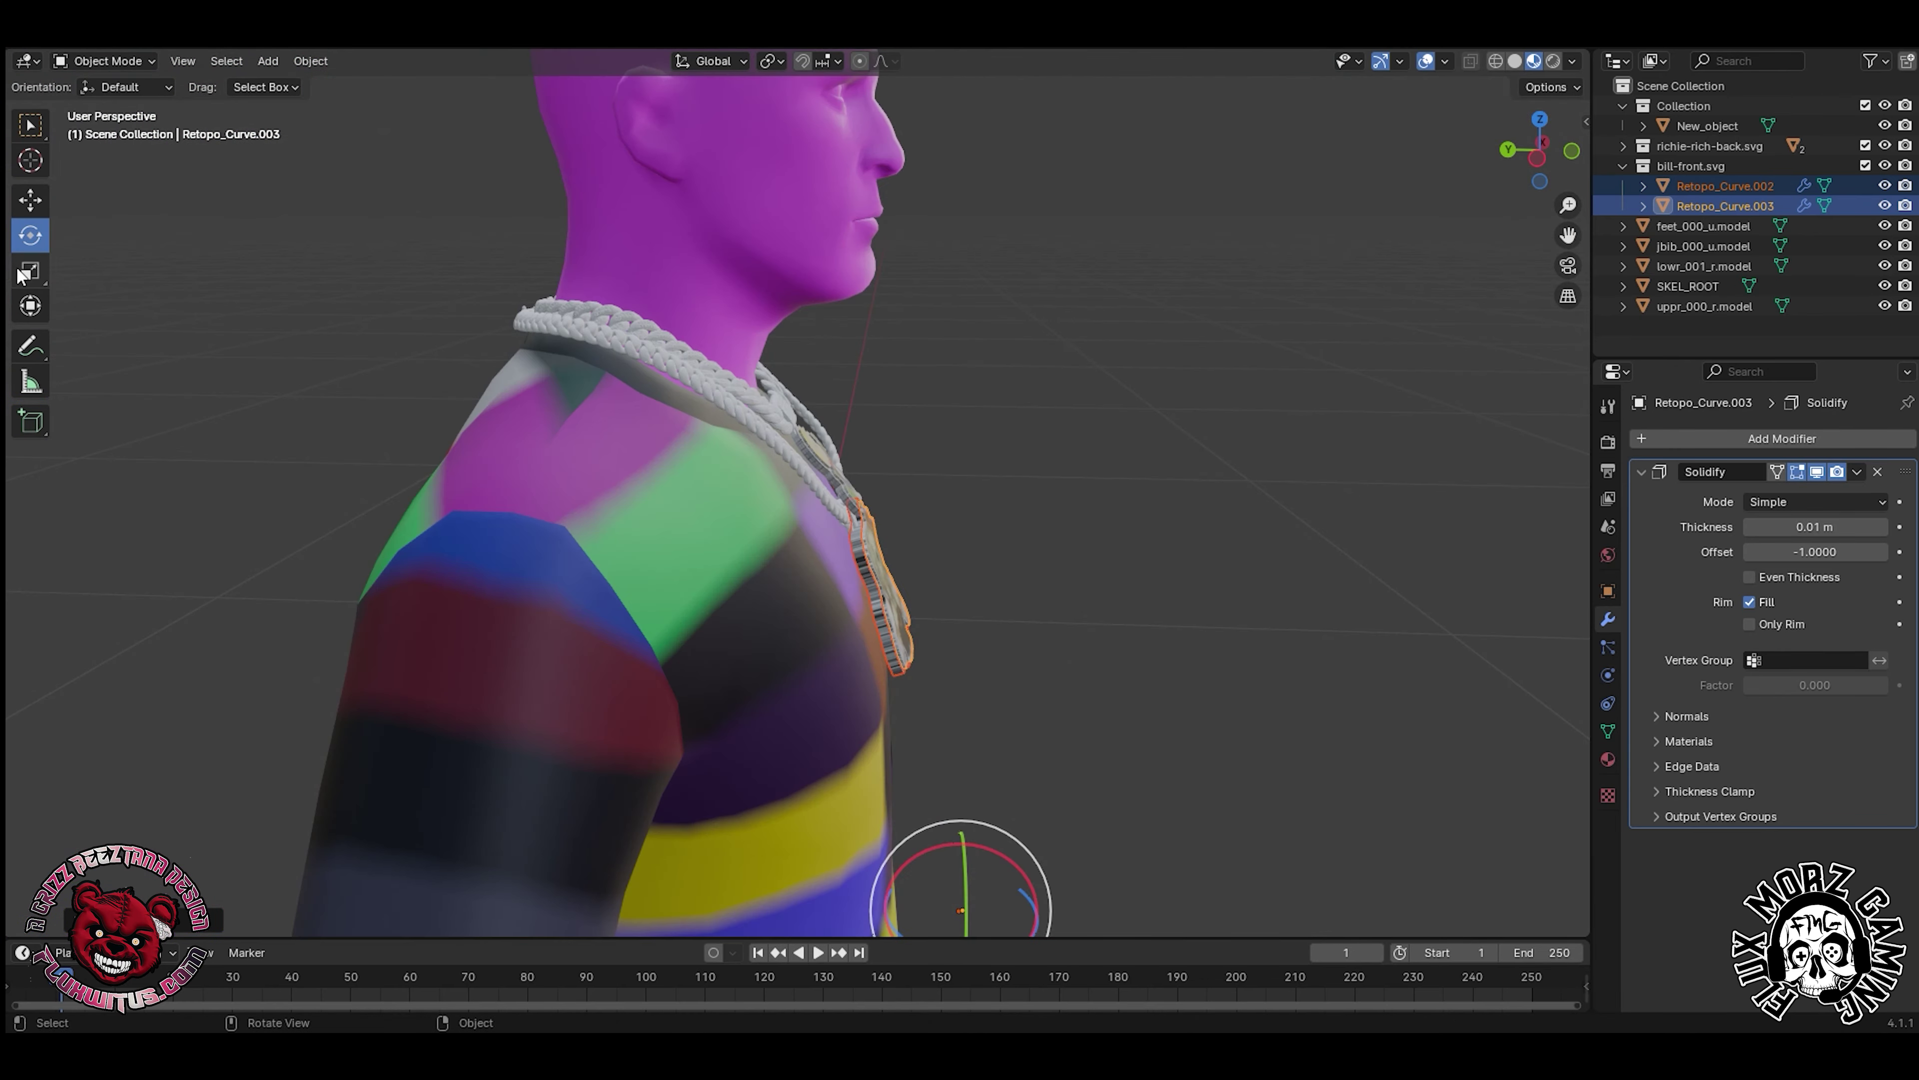
drag(867, 900, 862, 898)
scroll(848, 819, up, 4)
click(1178, 643)
- Assign the image richie-rich-.png as the Base Color texture of the chain's material
drag(1568, 235, 1580, 227)
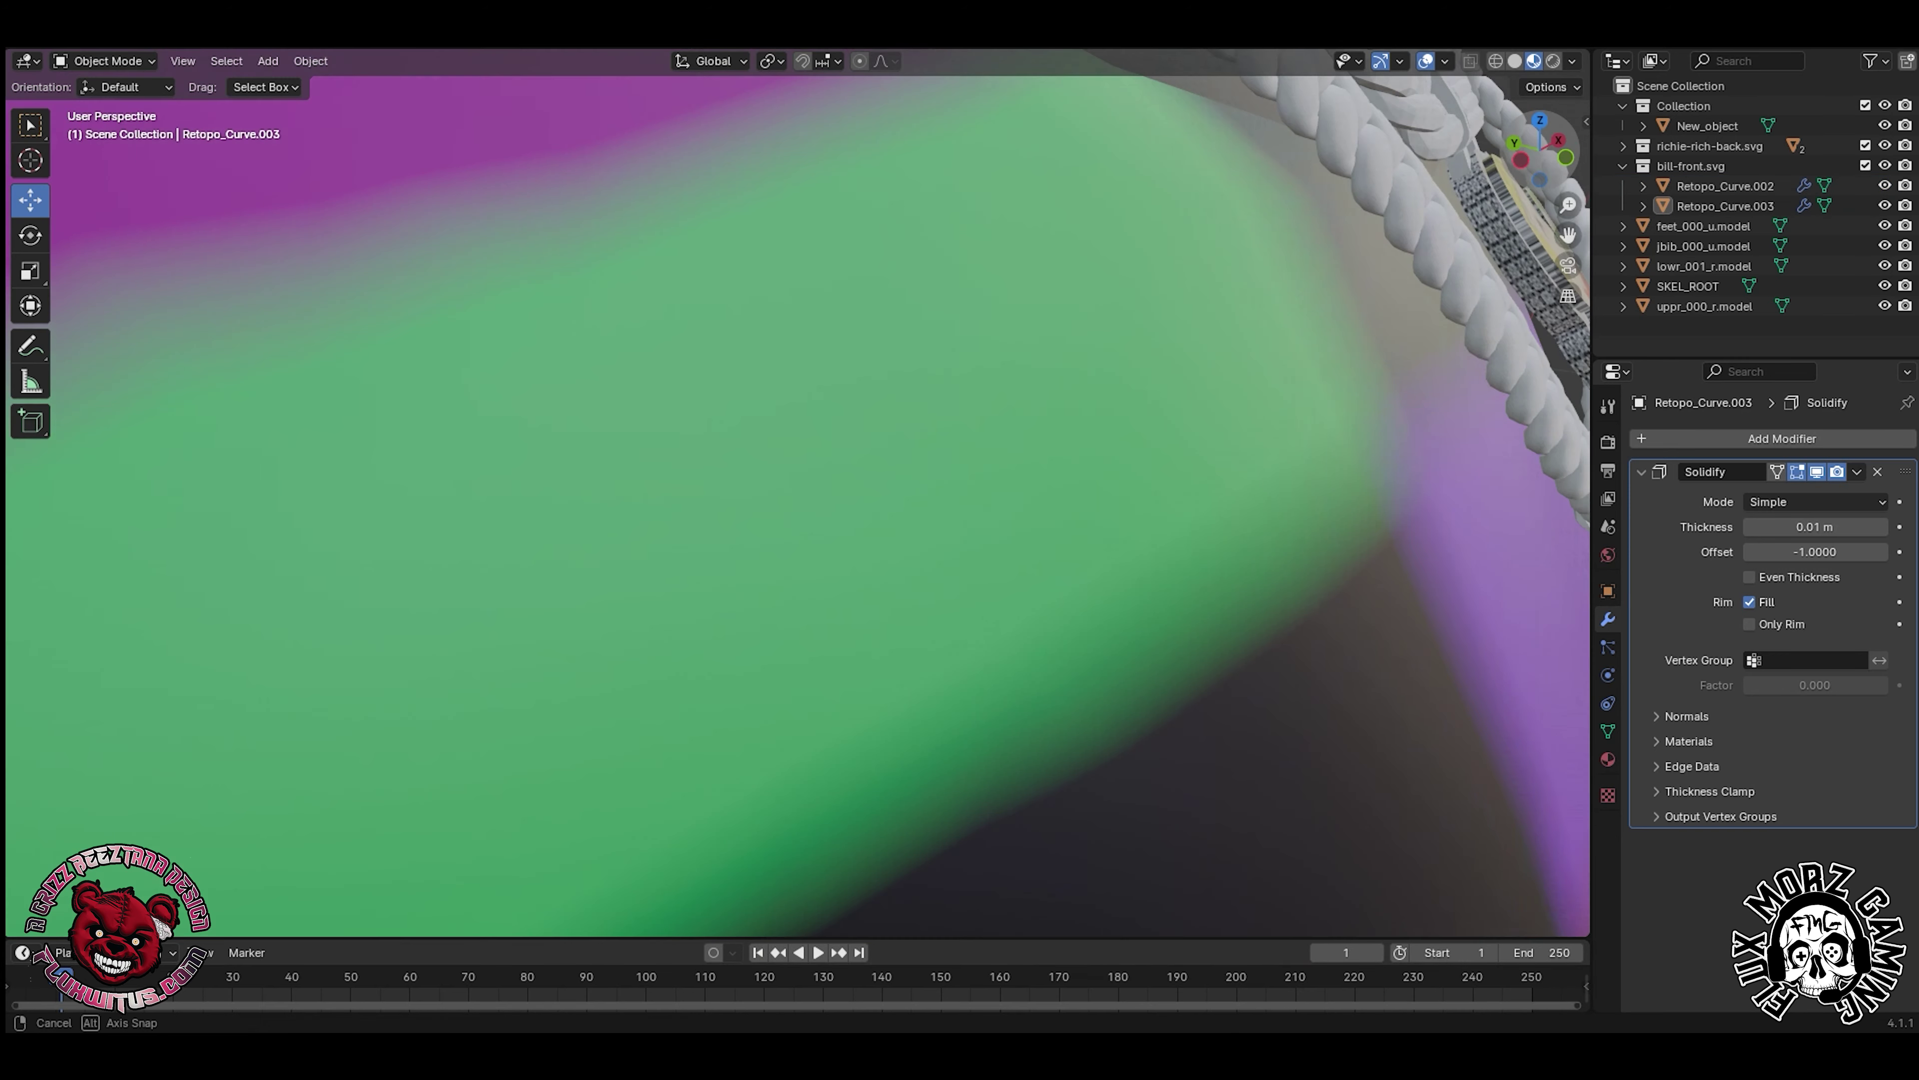
scroll(1071, 686, down, 2)
middle_drag(1070, 685, 854, 665)
drag(1568, 235, 1563, 249)
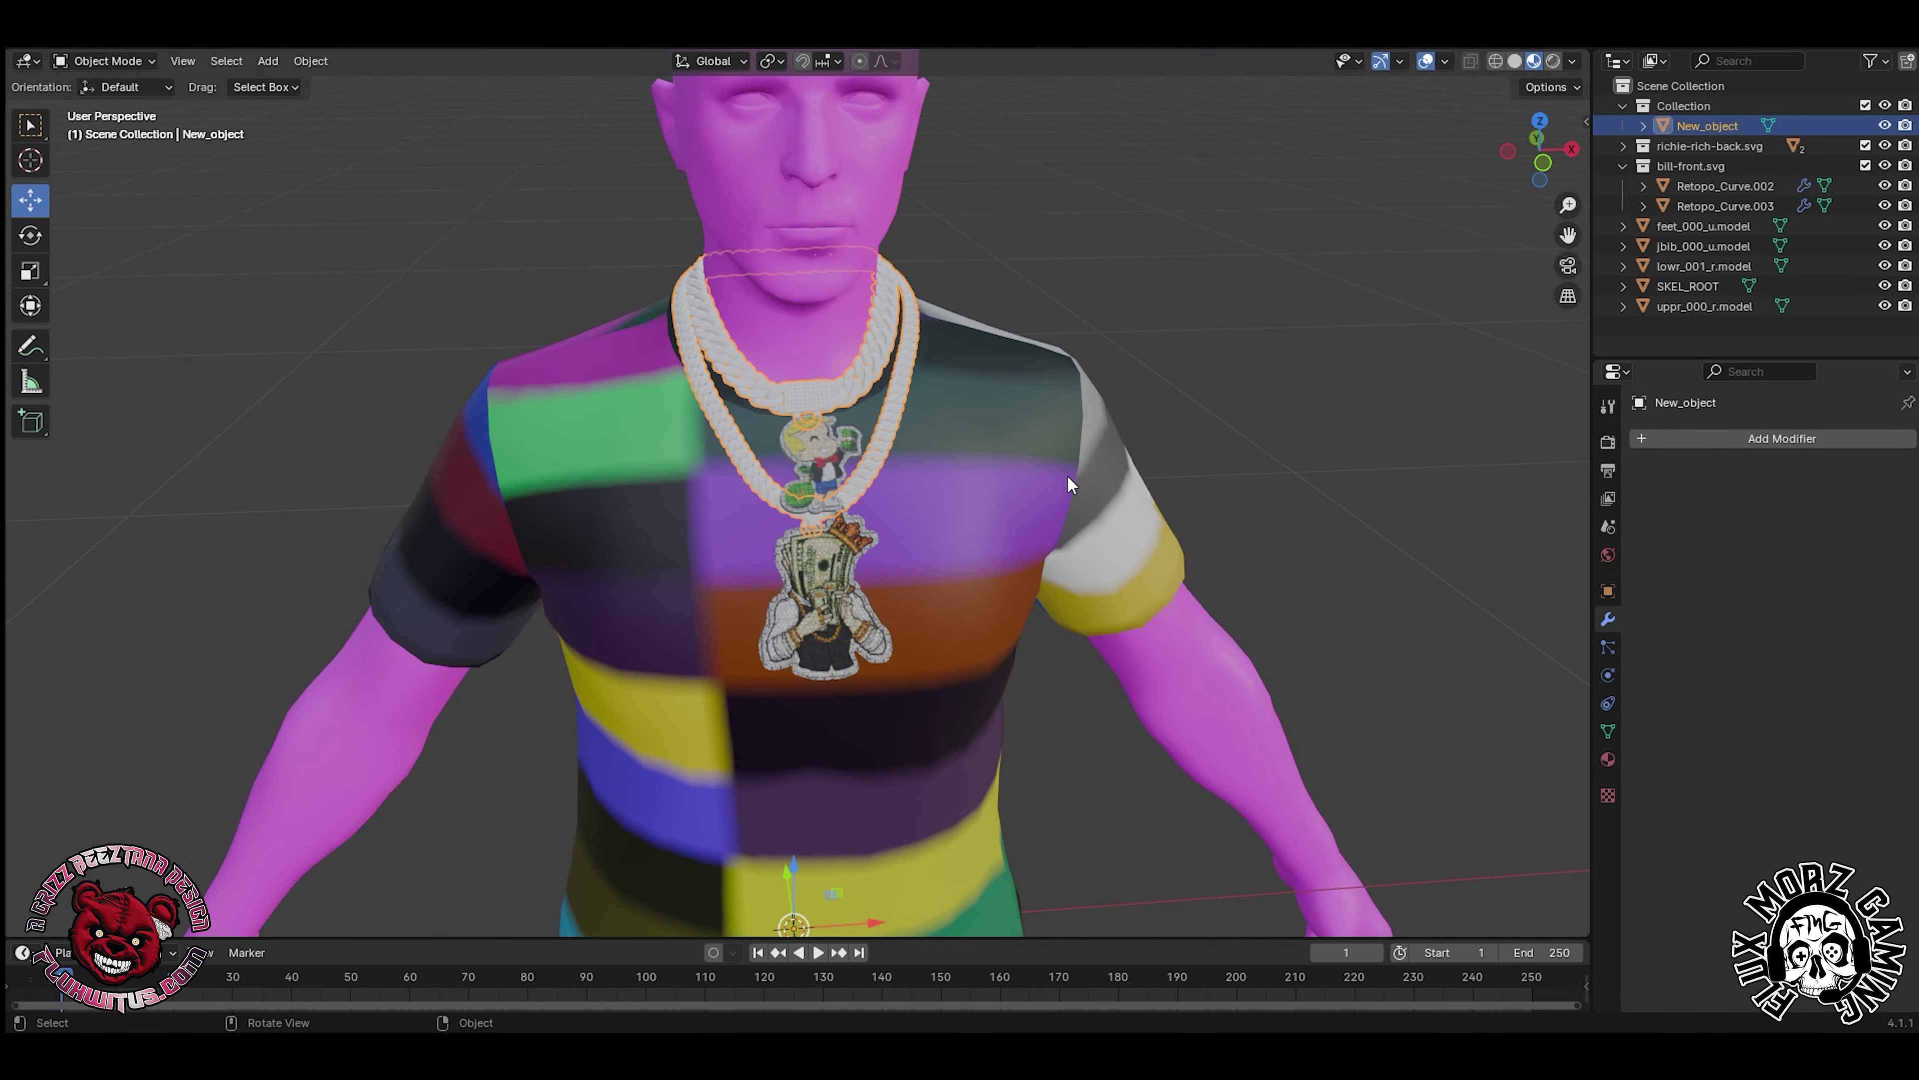
click(1607, 759)
click(1752, 686)
click(1293, 819)
click(1851, 711)
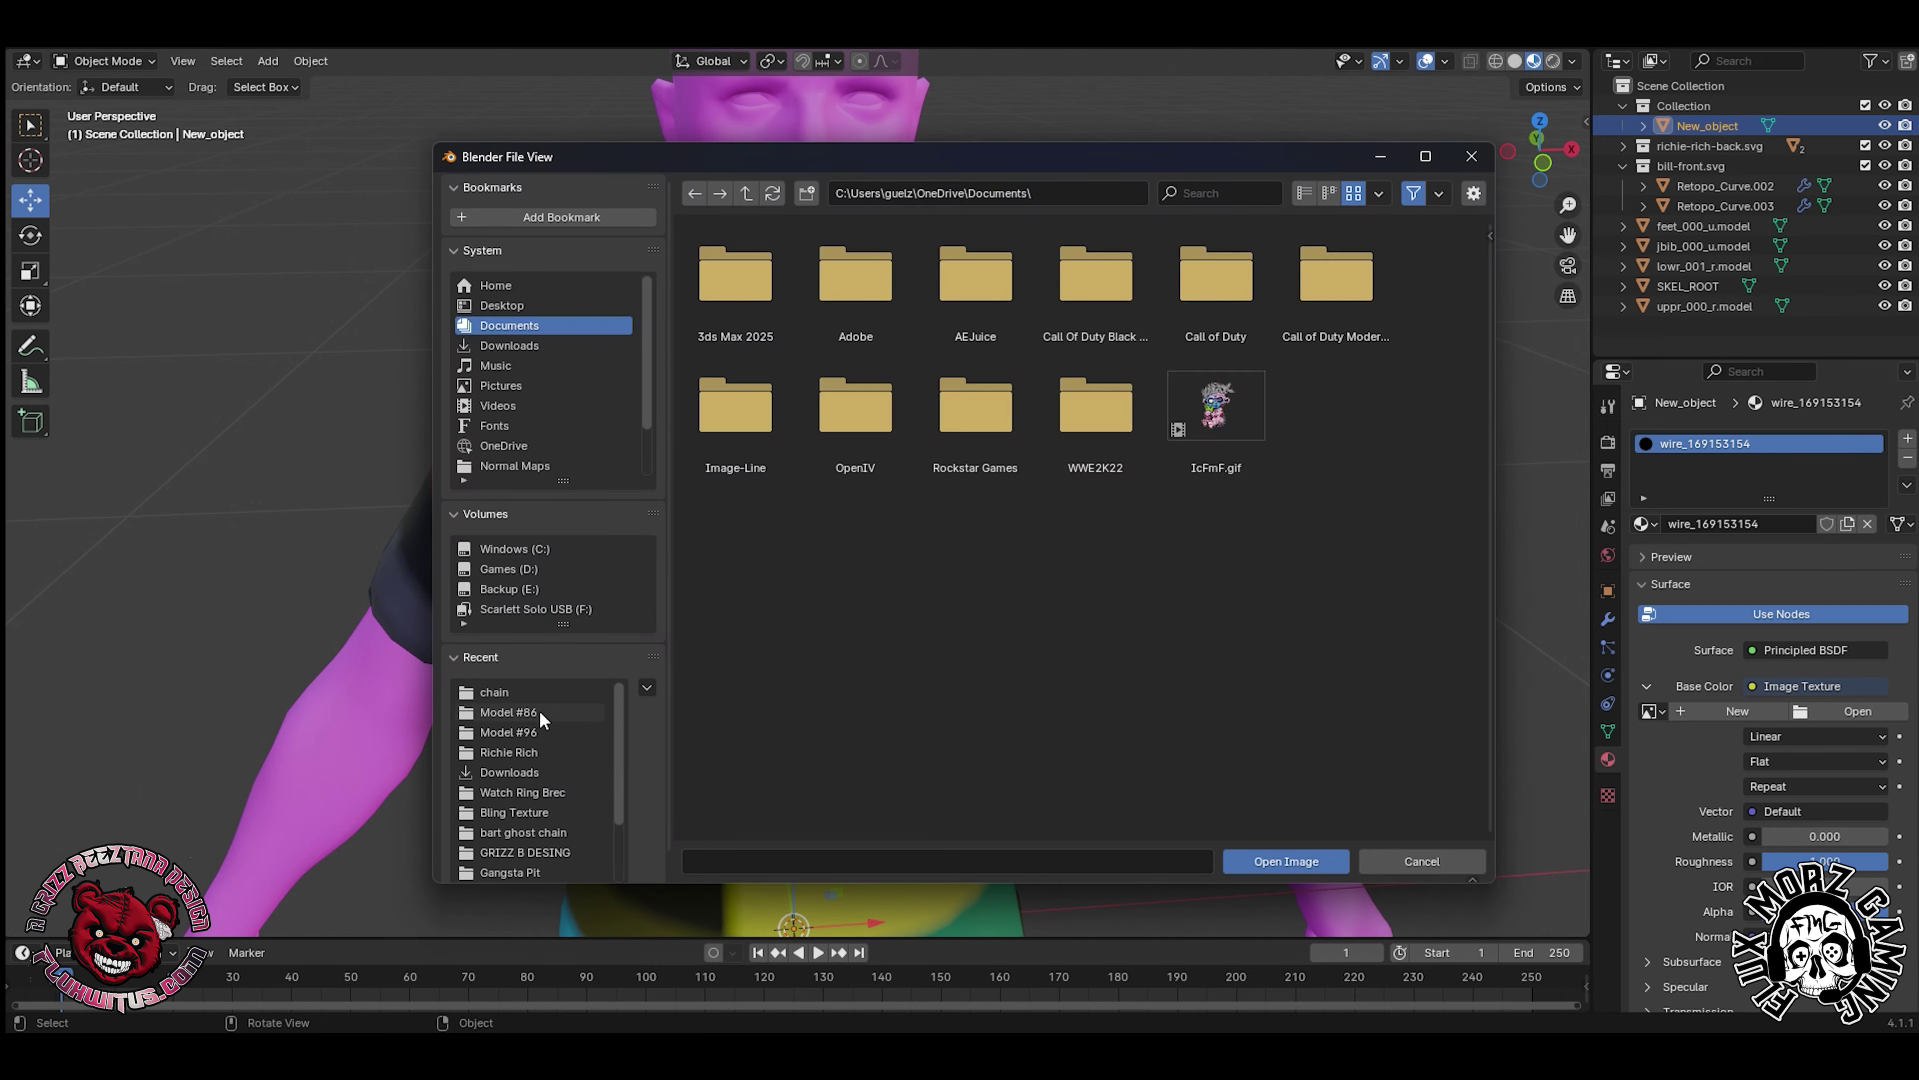
click(552, 690)
double_click(994, 295)
right_click(892, 385)
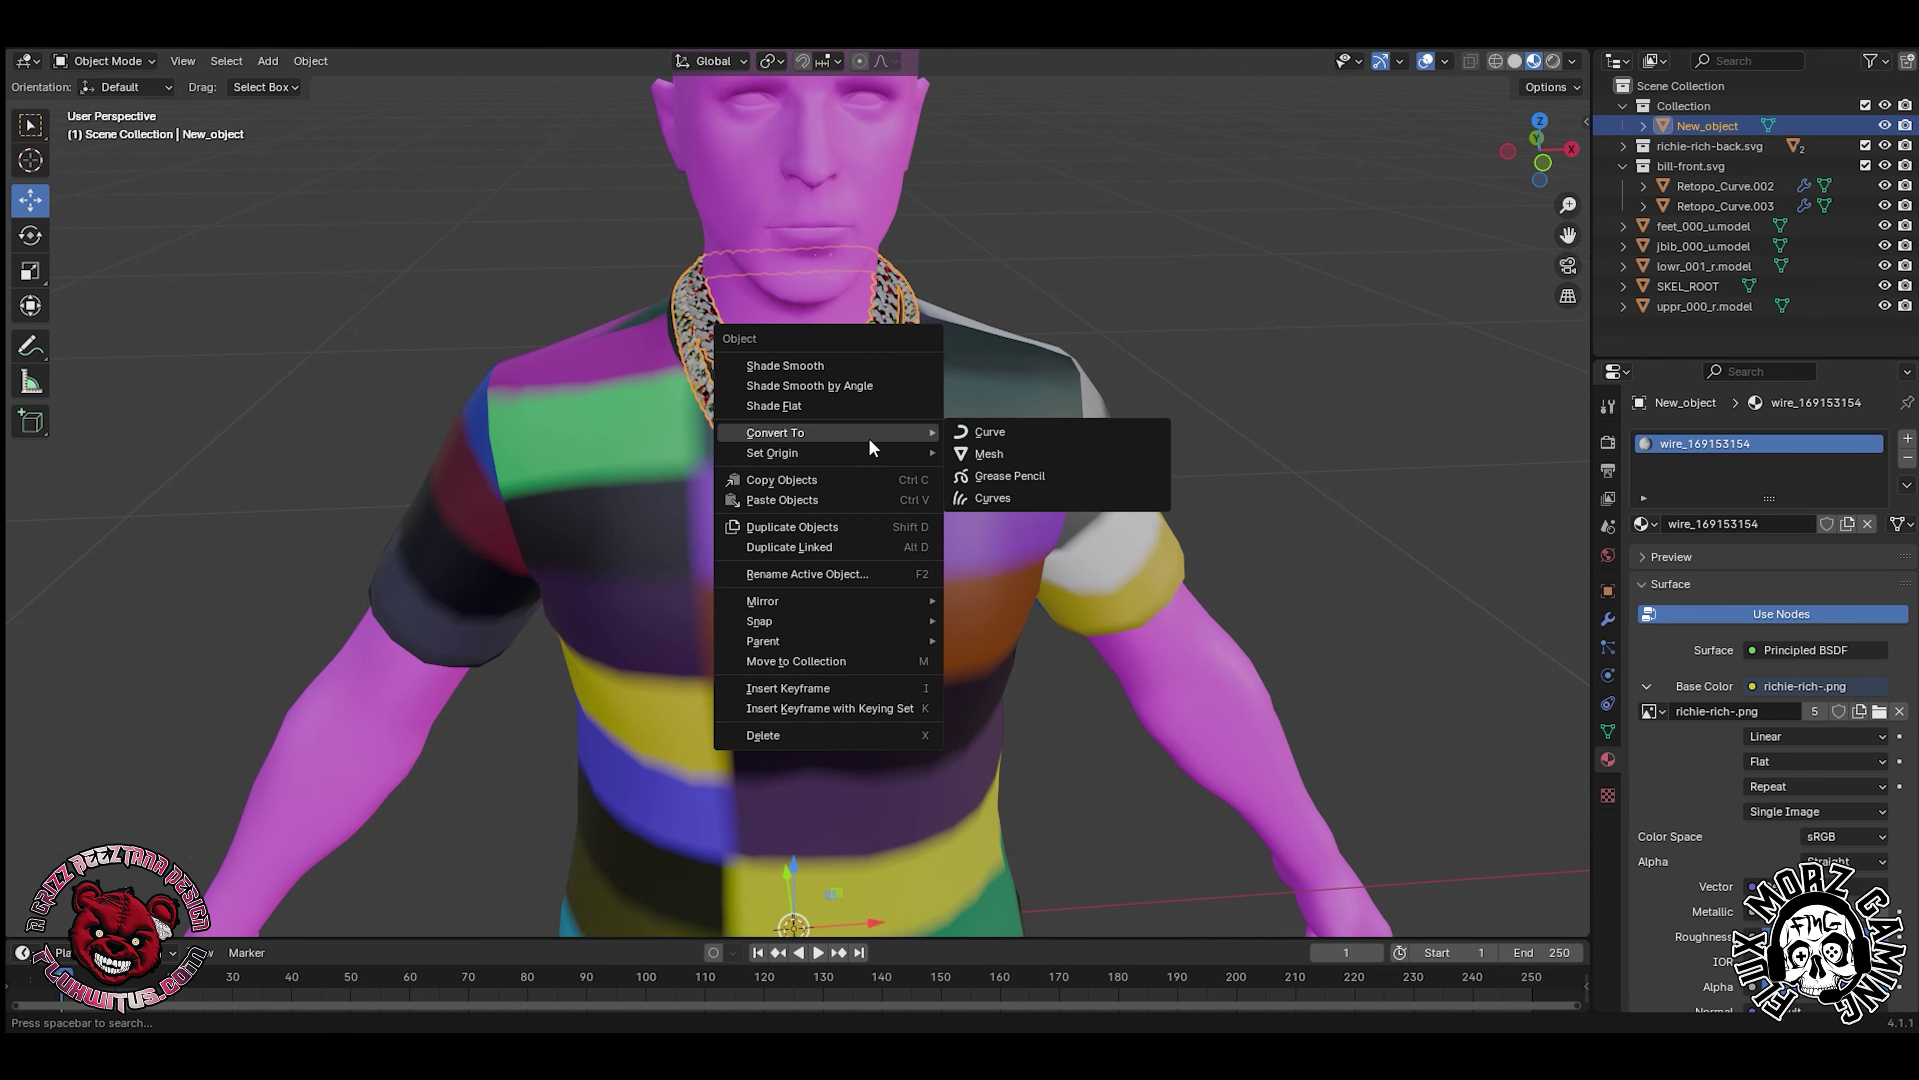
key(Escape)
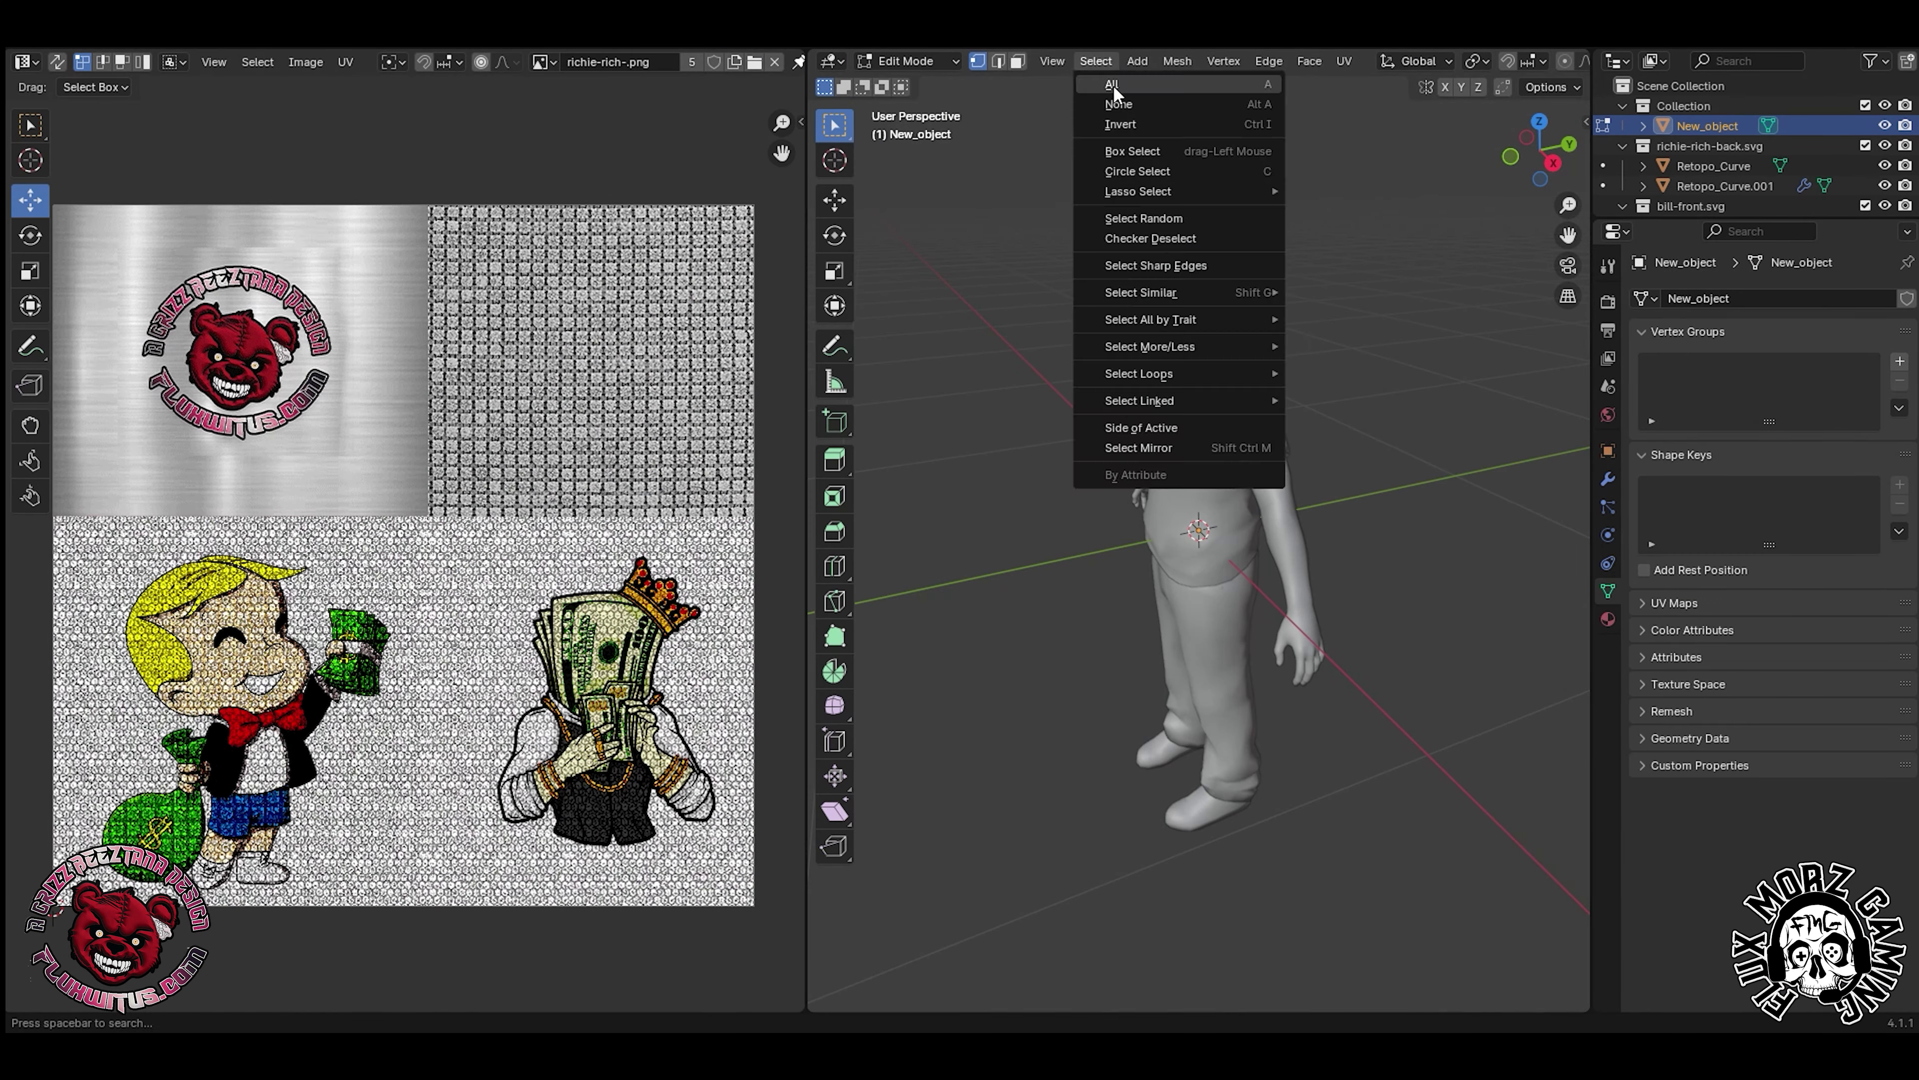
- Move the chain's large UV island off the Richie Rich artwork onto the square diamond texture
click(1114, 86)
drag(87, 565, 404, 877)
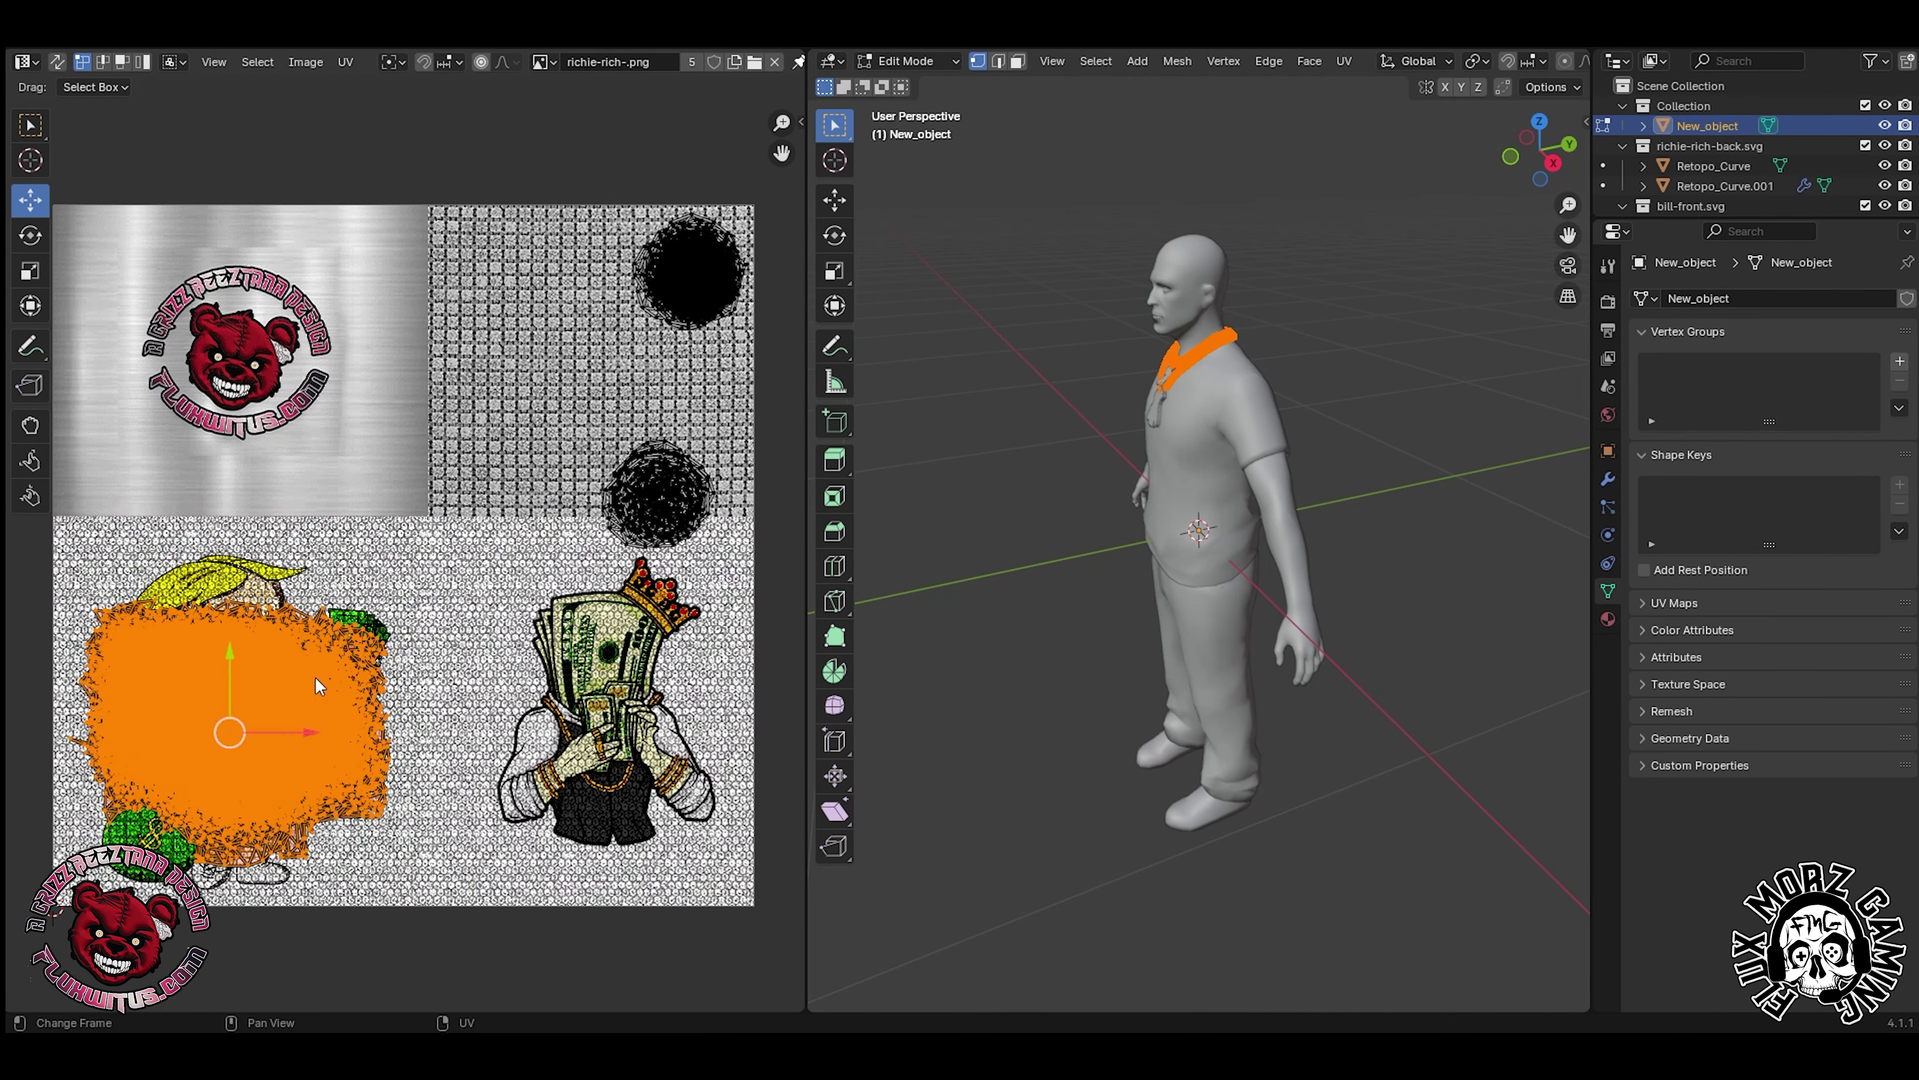
drag(228, 737, 532, 386)
click(30, 201)
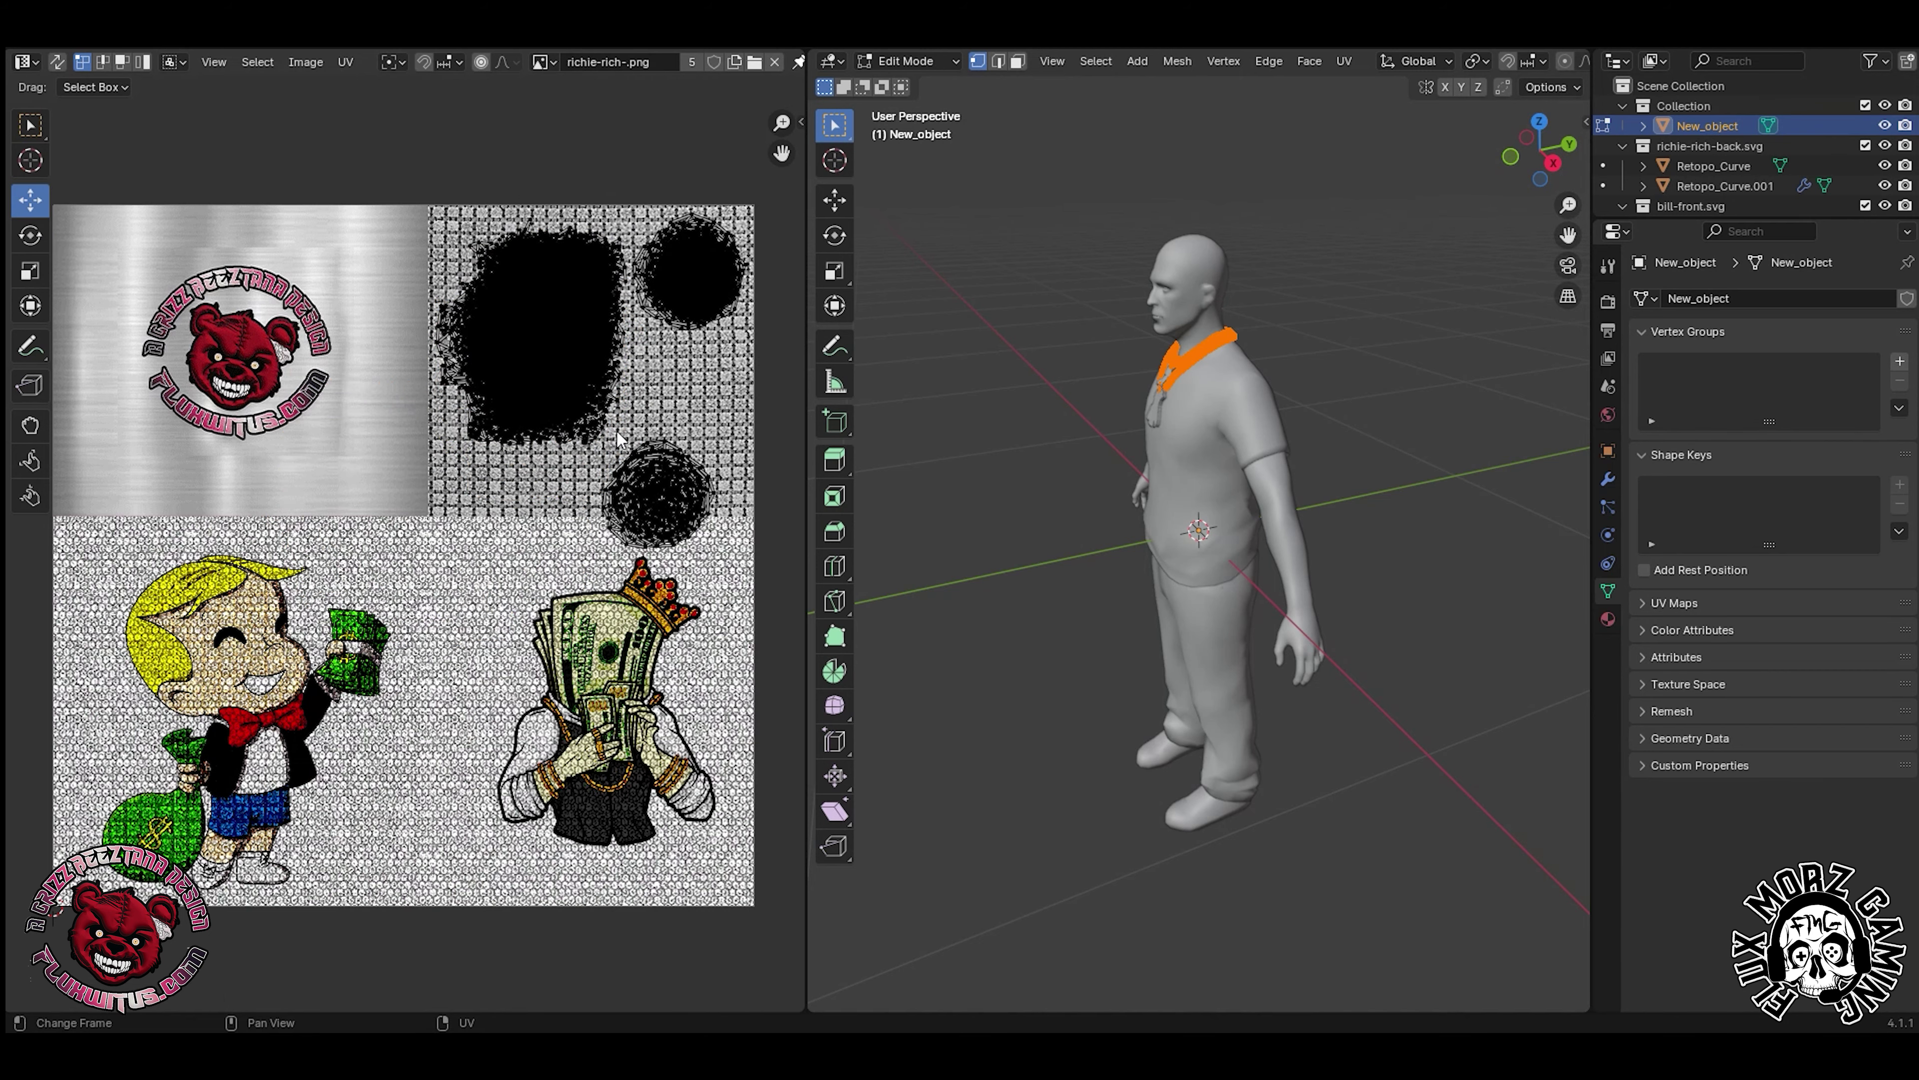
scroll(676, 583, up, 3)
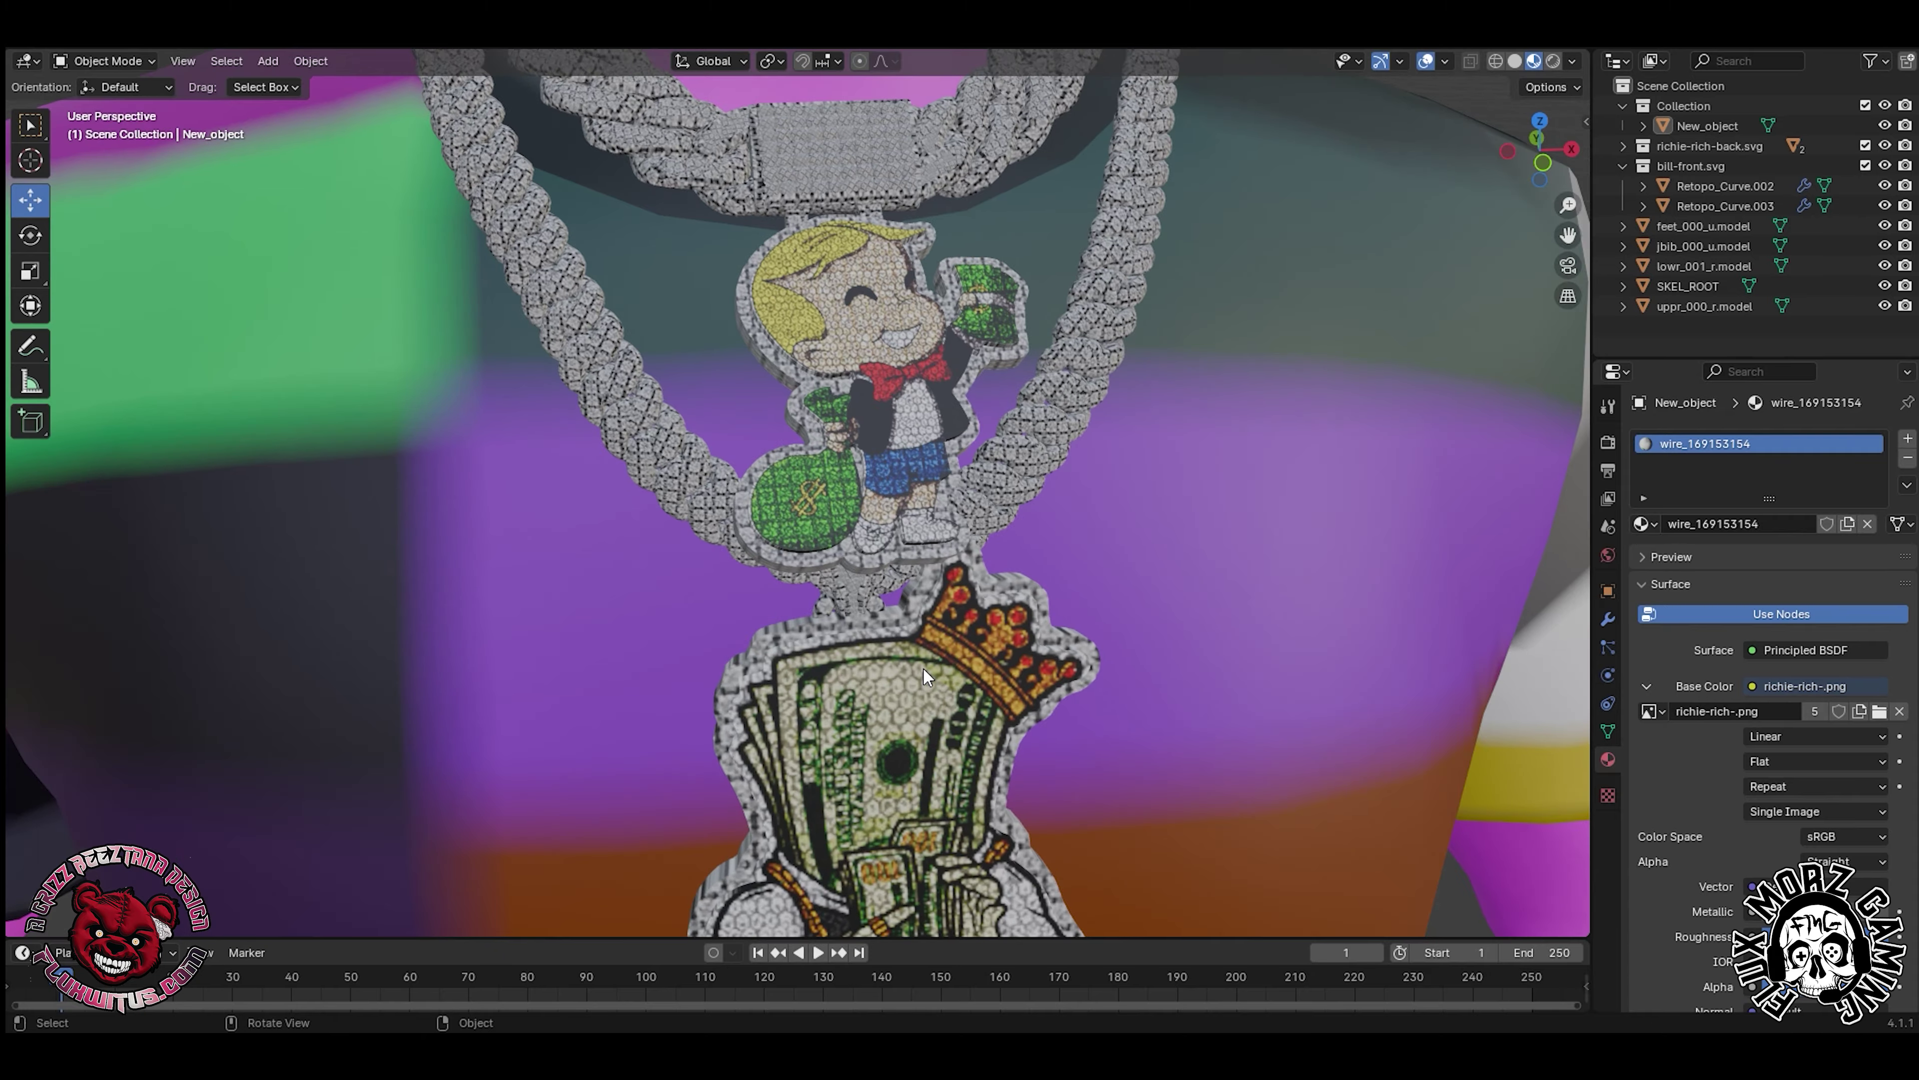
- Delete the feet, jbib, lowr, SKEL_ROOT and uppr objects of the character model
scroll(923, 677, down, 10)
drag(1814, 322, 1707, 228)
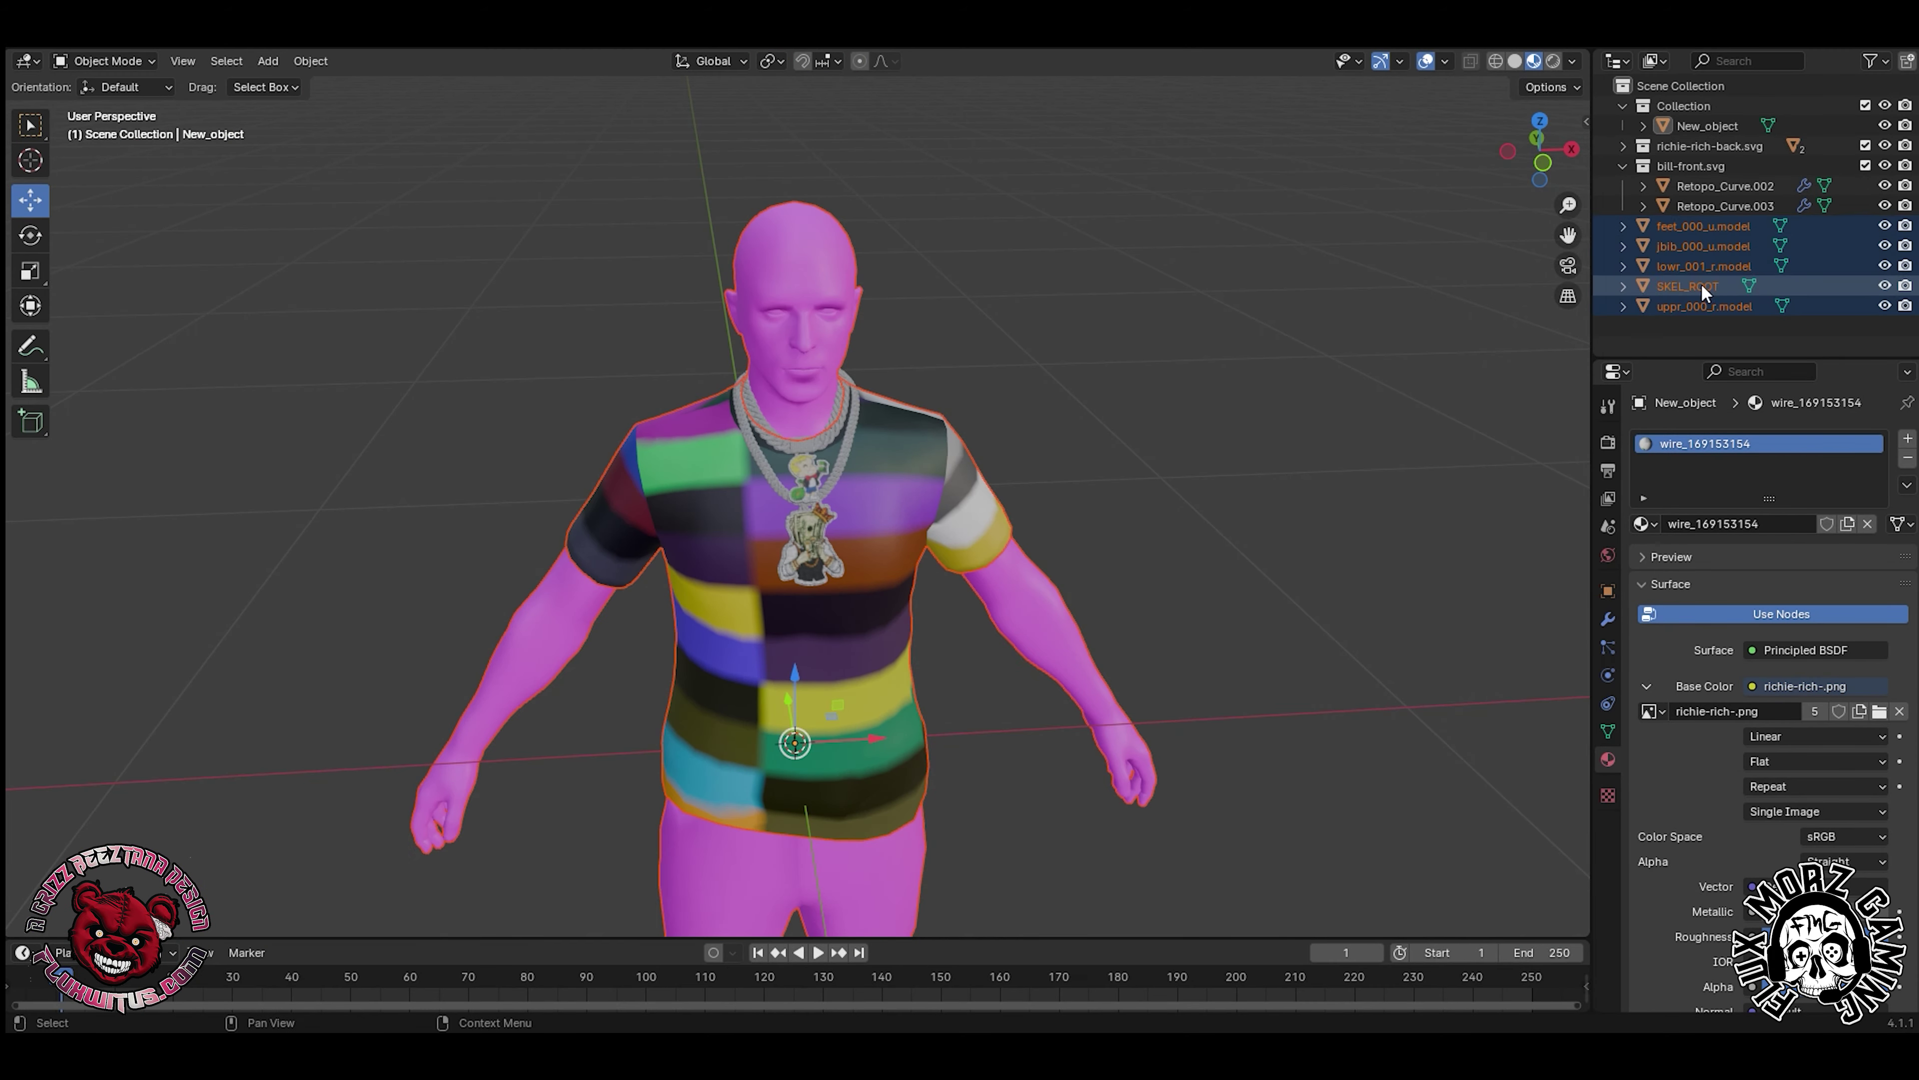
key(Delete)
- Raise the two-part bear logo from the scene origin to beside the back of the bill pendant
drag(1542, 152, 1224, 147)
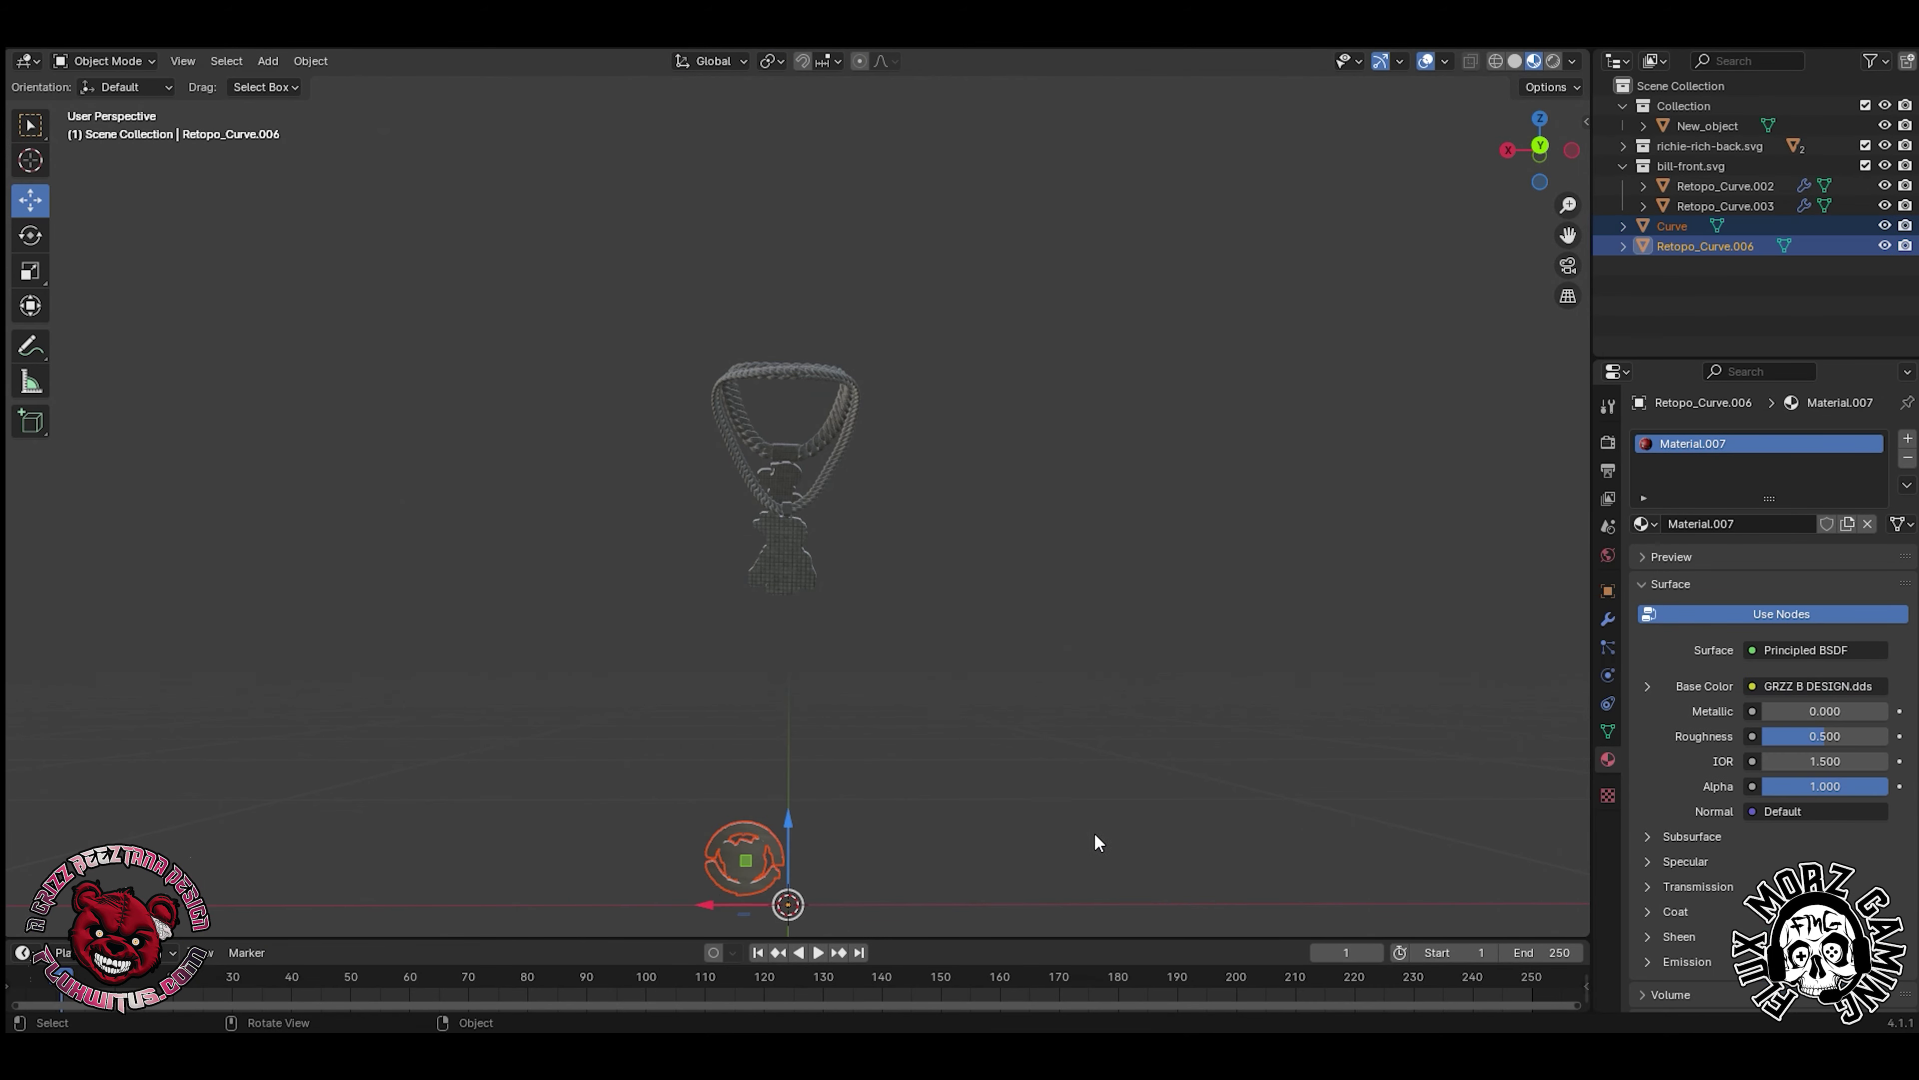
drag(799, 513, 799, 522)
scroll(799, 522, up, 8)
shift+middle_drag(800, 522, 986, 336)
click(982, 329)
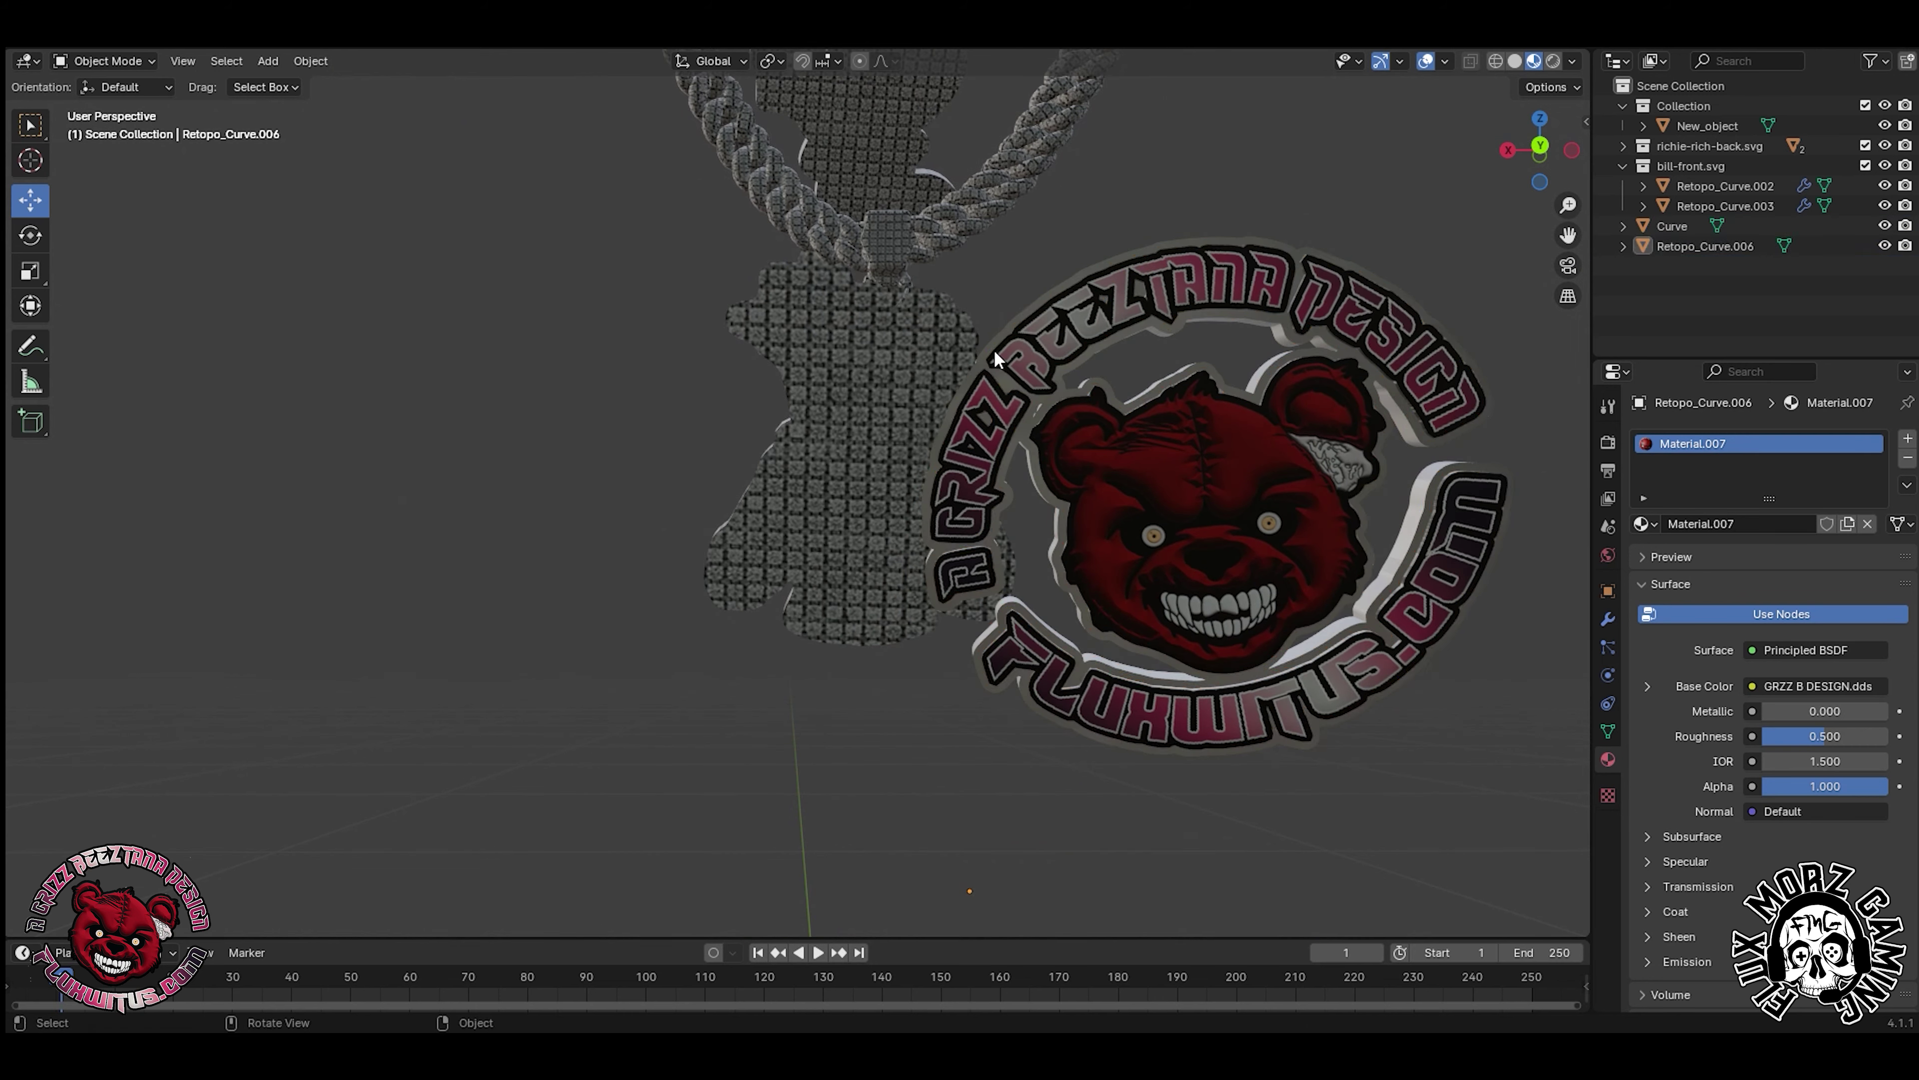
- Shrink both bear logo parts and place them over the lower back of the bill pendant
click(998, 360)
shift+click(978, 363)
drag(955, 921, 967, 896)
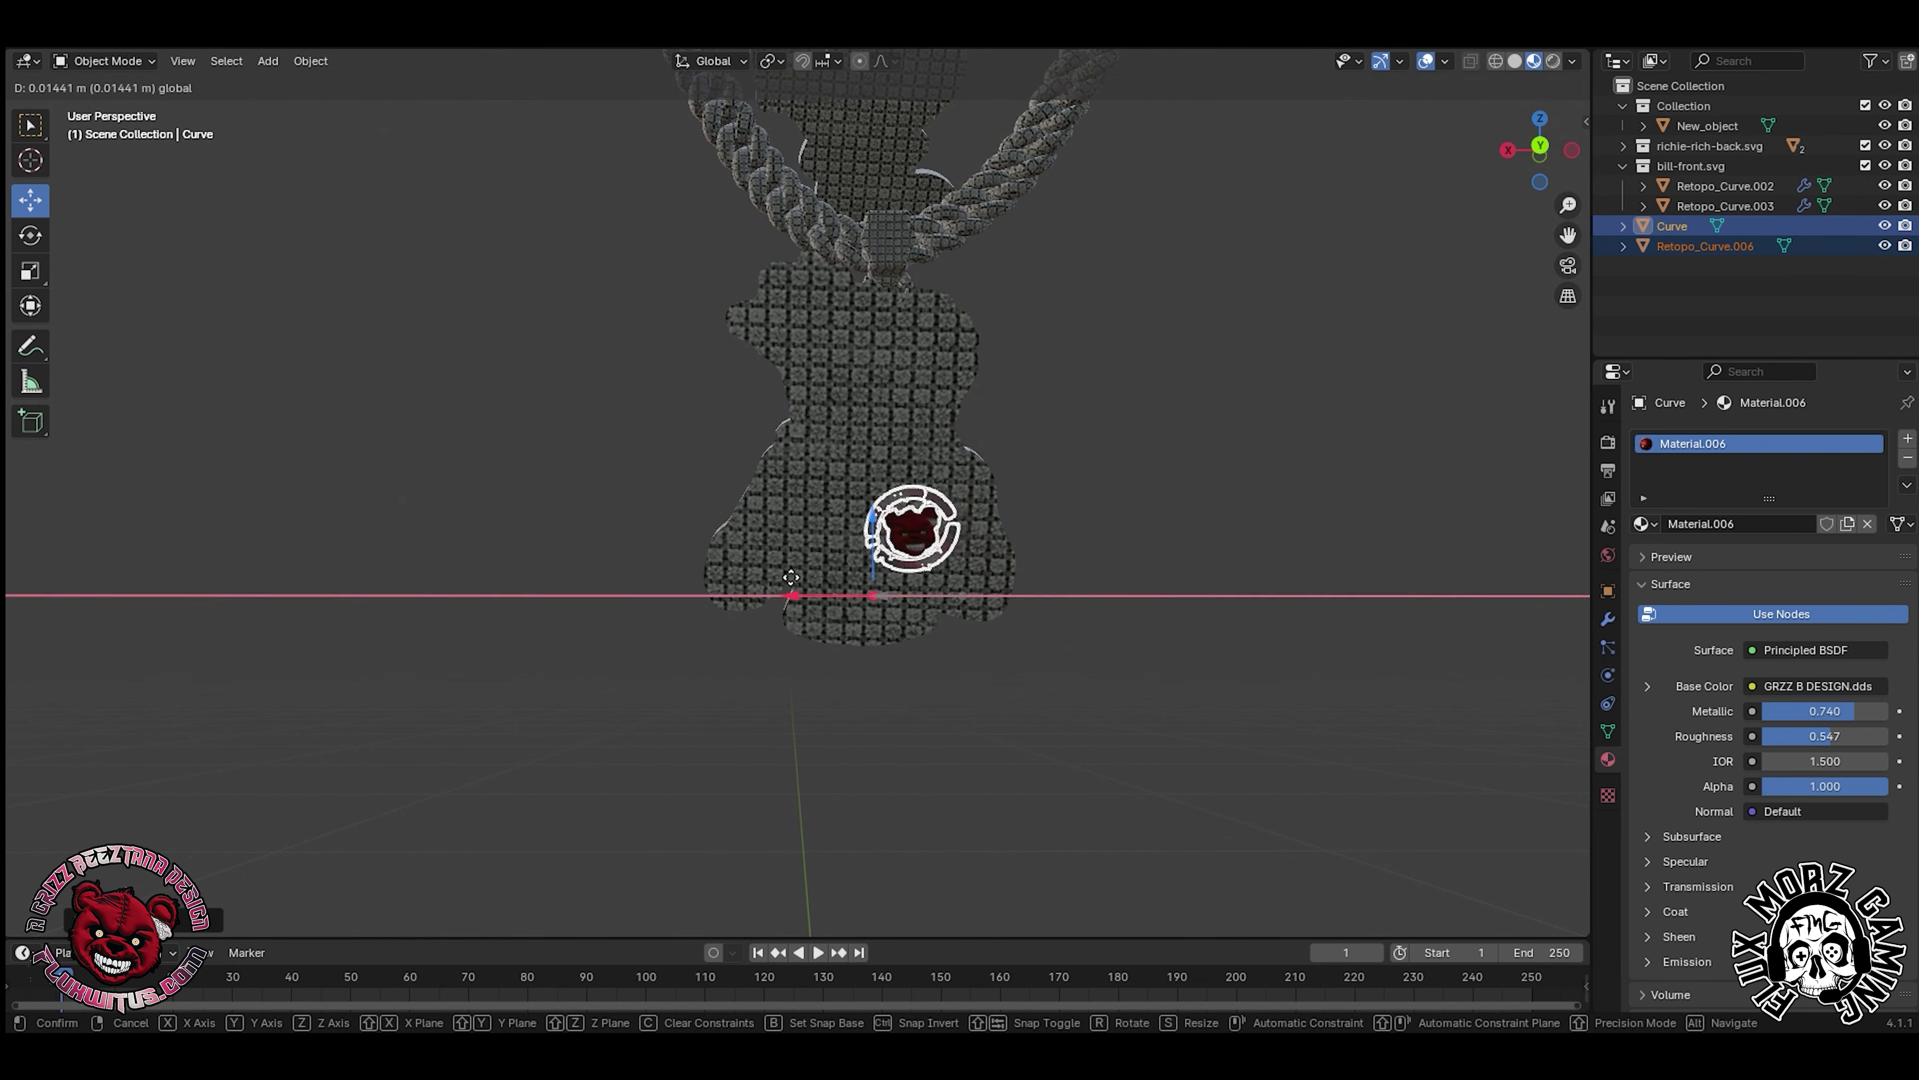
drag(791, 577, 747, 577)
drag(829, 522, 828, 436)
- Bring the bear logo in depth to the bill pendant's back face and rotate it to match
drag(1540, 155, 1685, 155)
drag(1352, 582, 960, 586)
scroll(960, 586, up, 6)
drag(1540, 155, 1307, 155)
click(30, 235)
drag(624, 608, 611, 610)
- Fine-tune the bear logo's height and depth so it sits on the bill pendant's back surface
drag(1540, 155, 1776, 155)
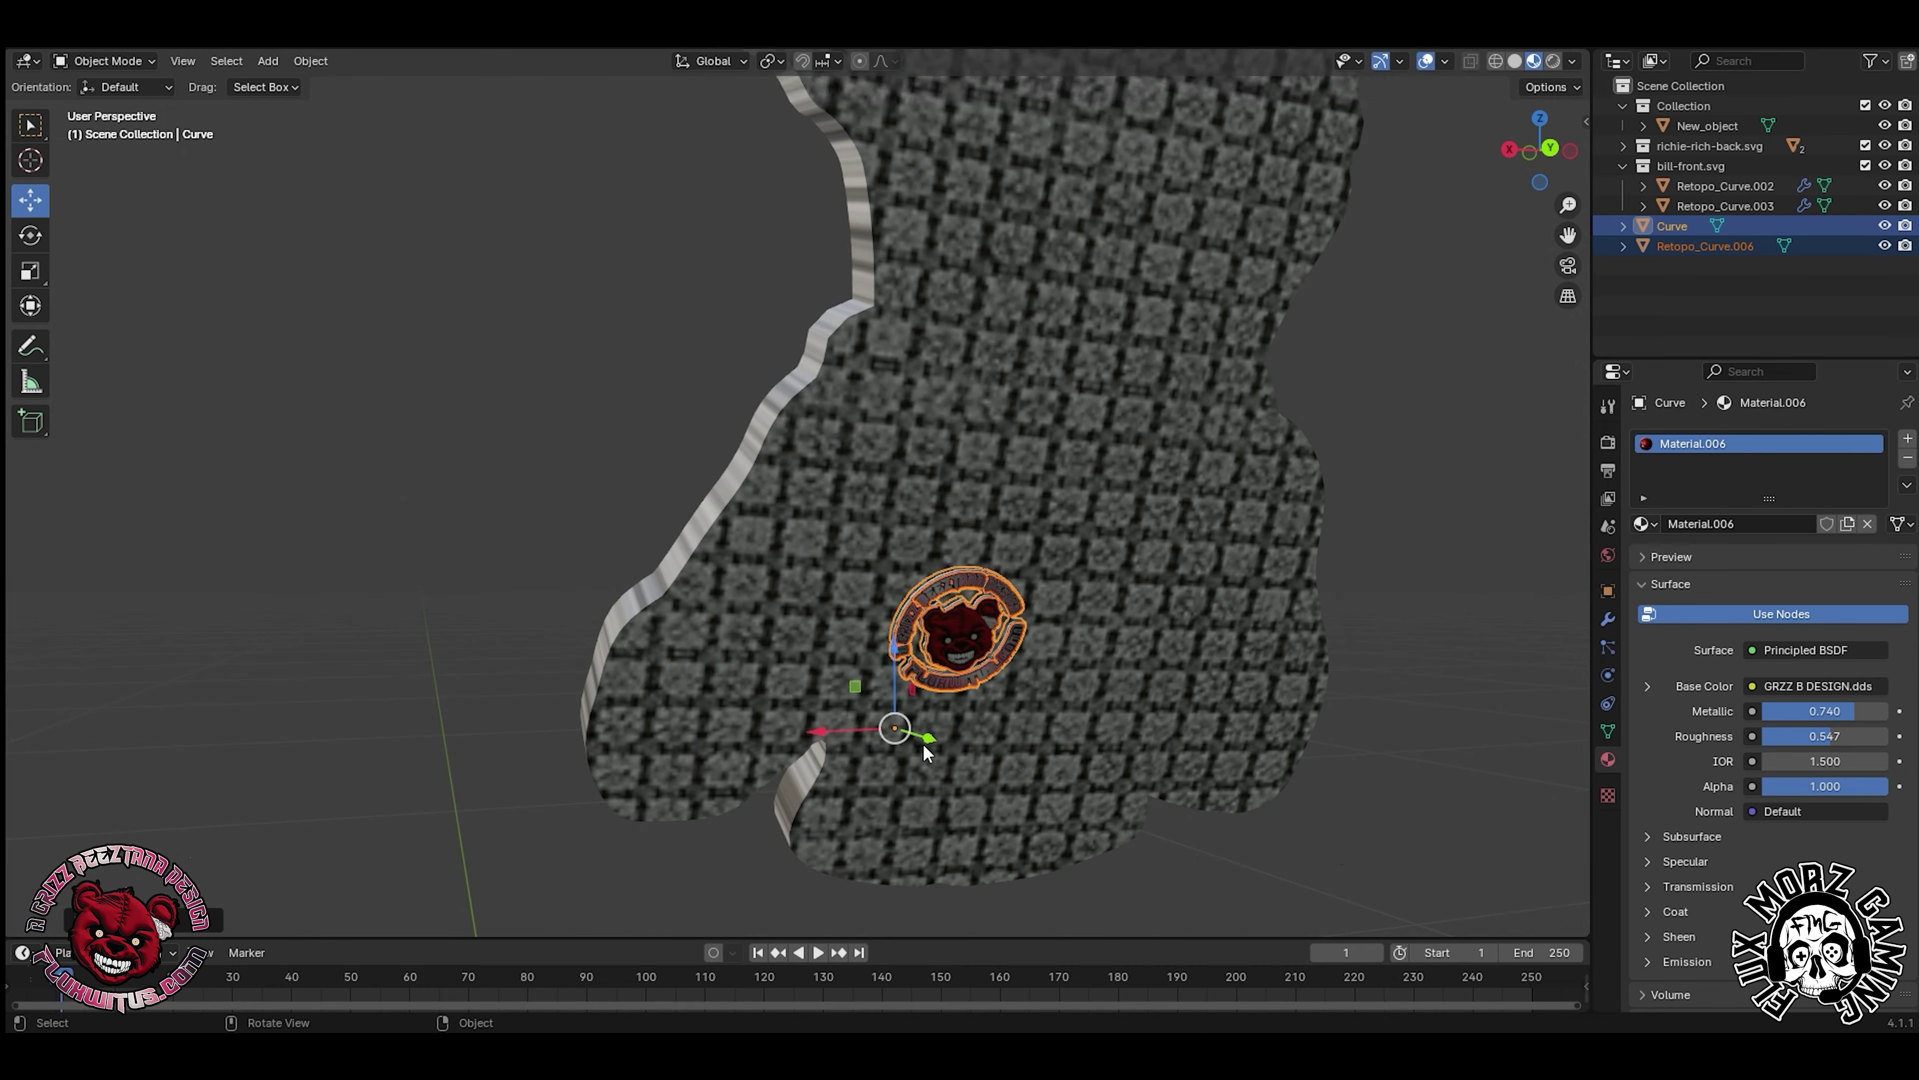
scroll(954, 718, down, 5)
drag(874, 398, 874, 388)
scroll(877, 394, up, 6)
drag(1041, 440, 1112, 422)
scroll(1179, 333, up, 2)
- Join the two bear logo parts, Curve and Retopo_Curve.006, into a single object
click(1233, 265)
ctrl+click(1681, 225)
right_click(1683, 229)
right_click(1264, 248)
click(1154, 227)
shift+click(1156, 221)
right_click(1156, 219)
click(1136, 219)
right_click(1240, 248)
click(1240, 248)
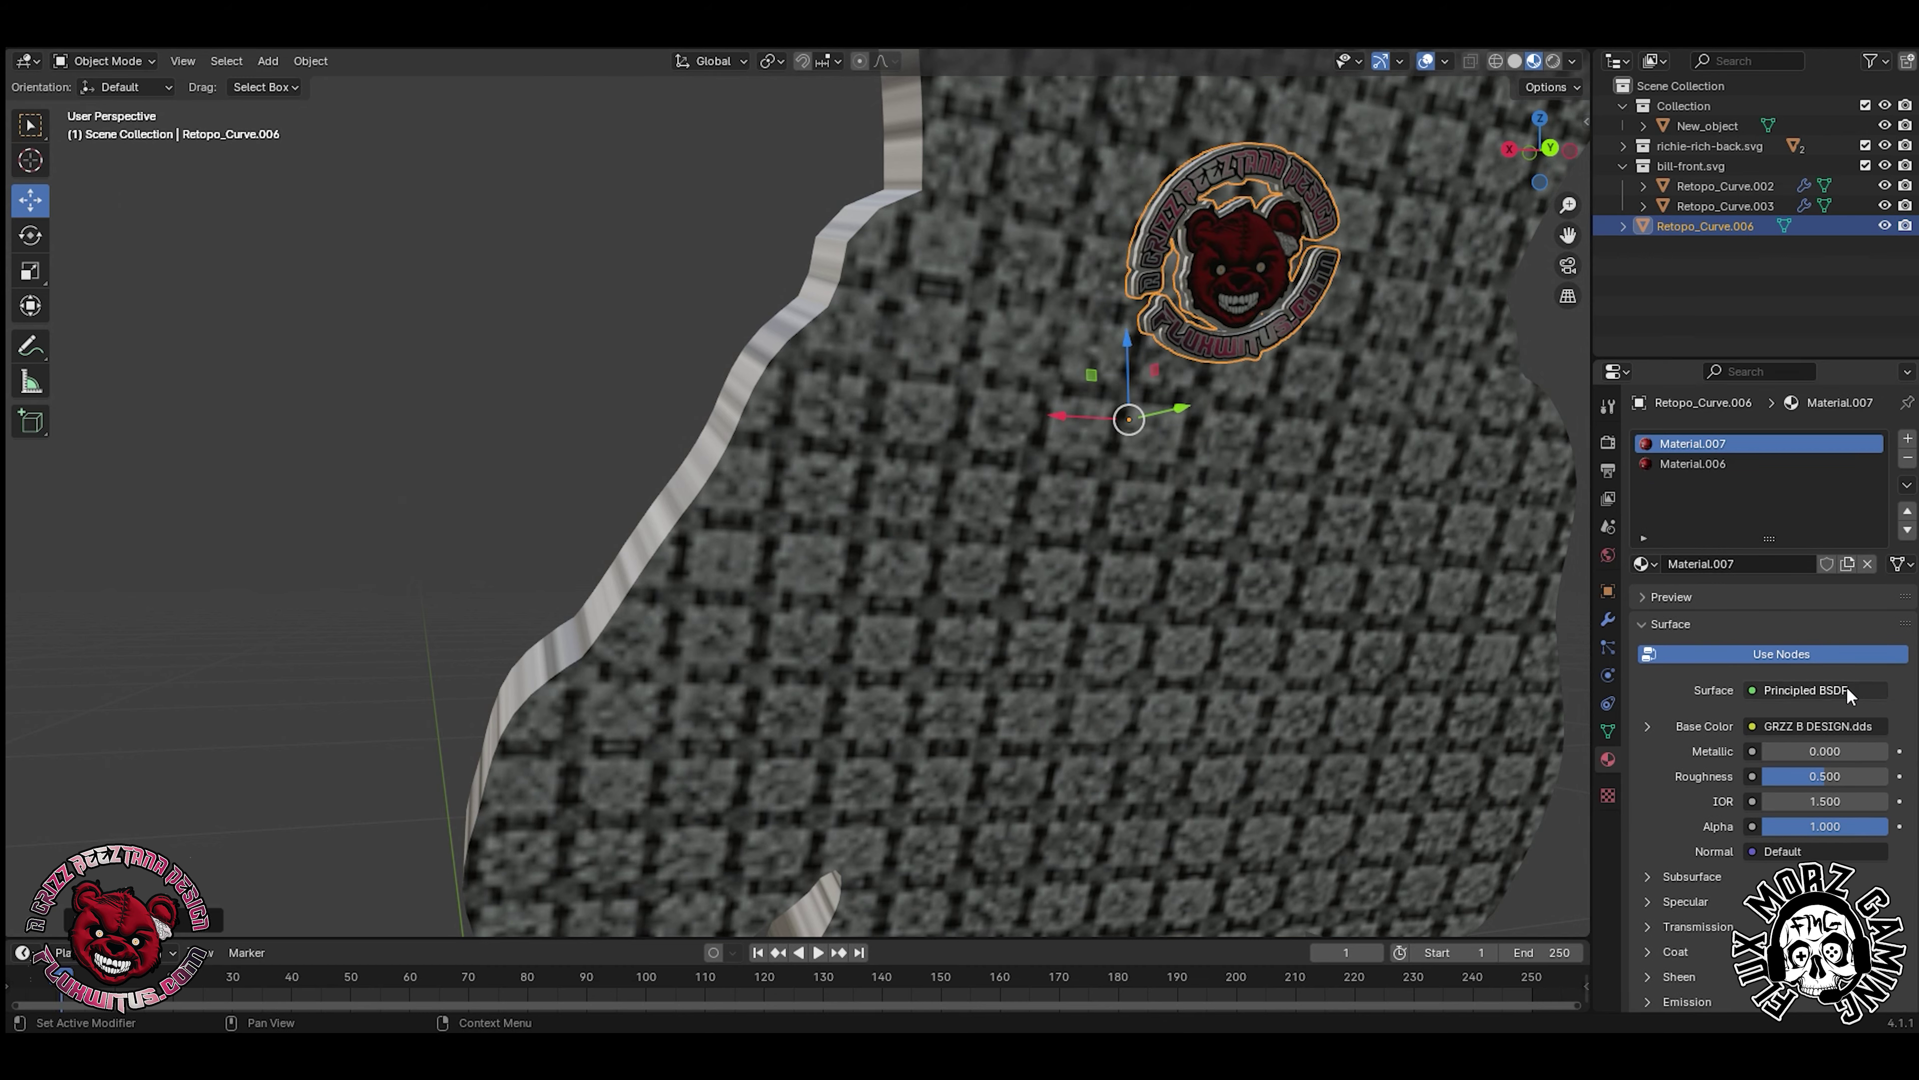
- Set the Base Color of the logo's Material.007 to an Image Texture using richie-rich-.png
click(1836, 725)
click(1315, 848)
click(1878, 751)
click(529, 467)
click(977, 283)
click(1248, 860)
click(496, 43)
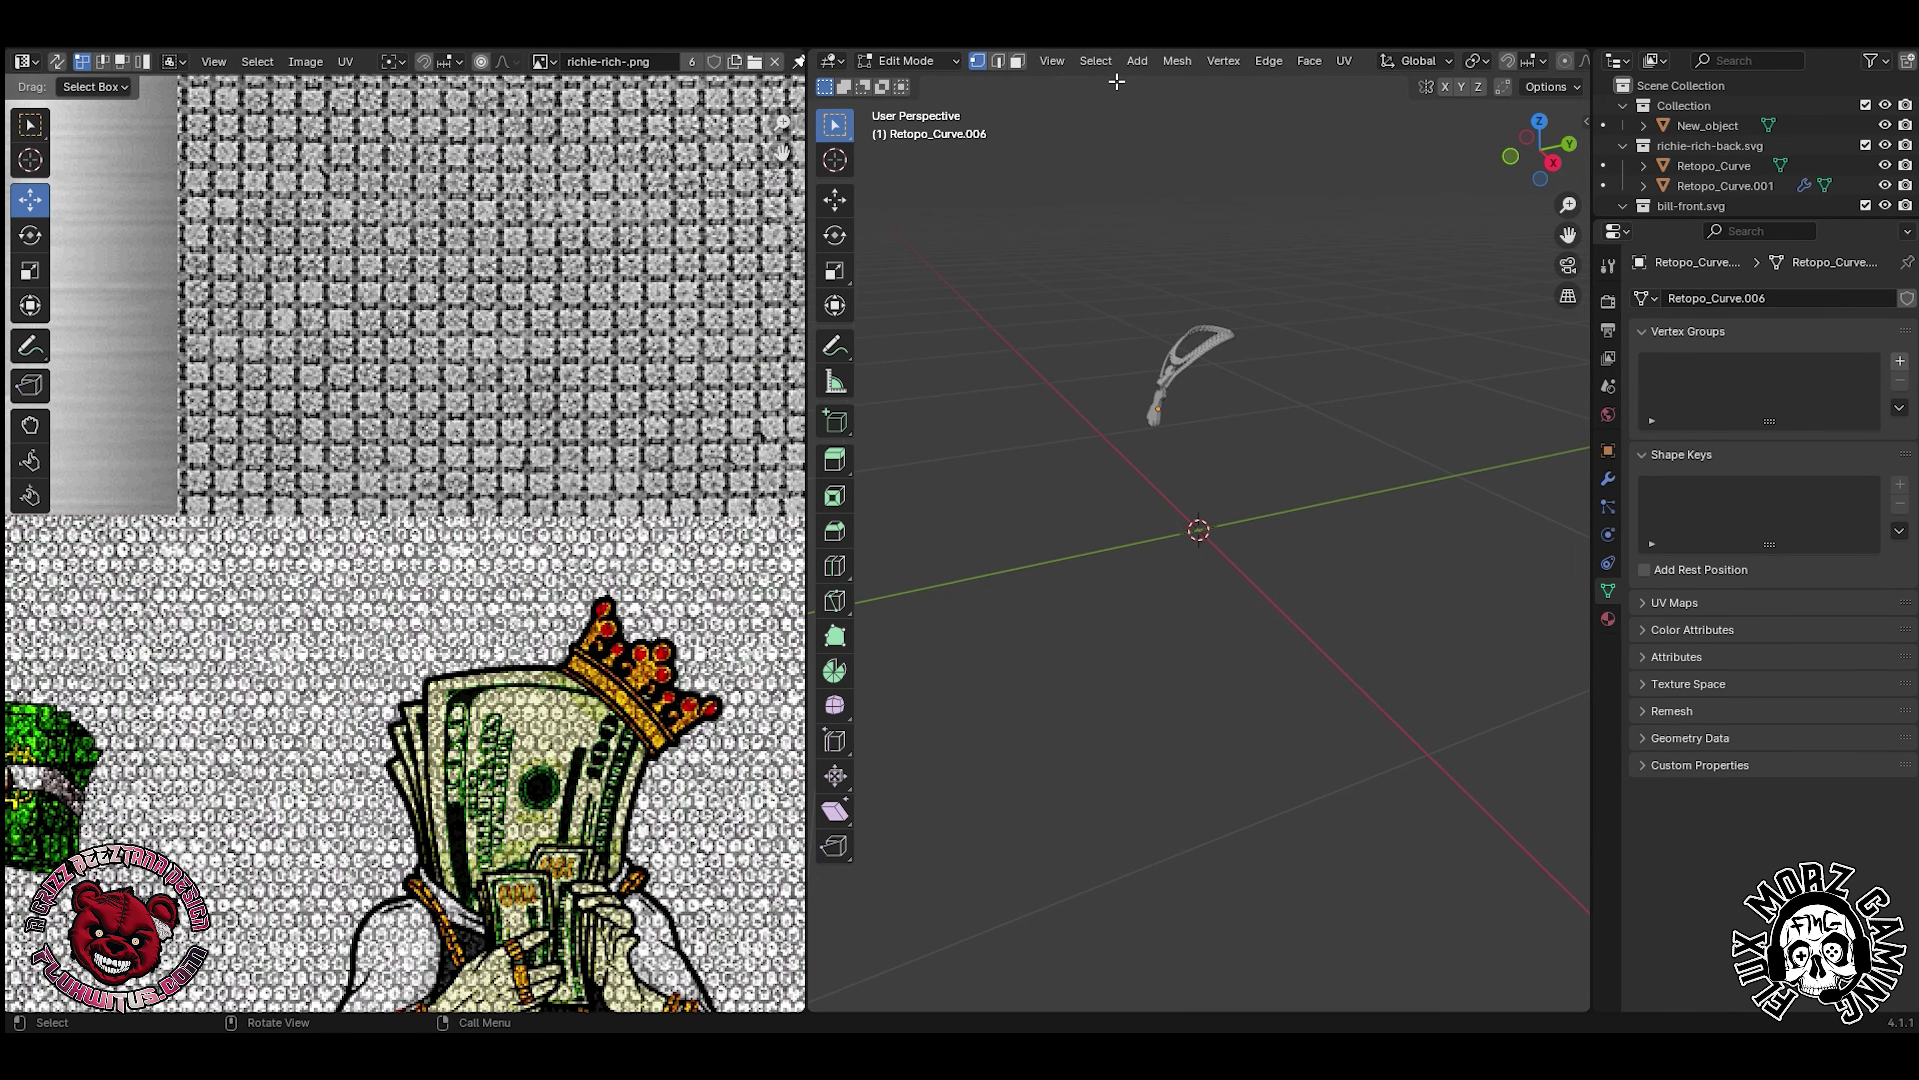
- Select all of the logo's UVs and fit its islands over the bear logo on the brushed-metal area
click(1096, 61)
click(1133, 82)
scroll(423, 530, down, 1)
drag(783, 153, 708, 629)
drag(408, 450, 633, 668)
scroll(529, 515, up, 1)
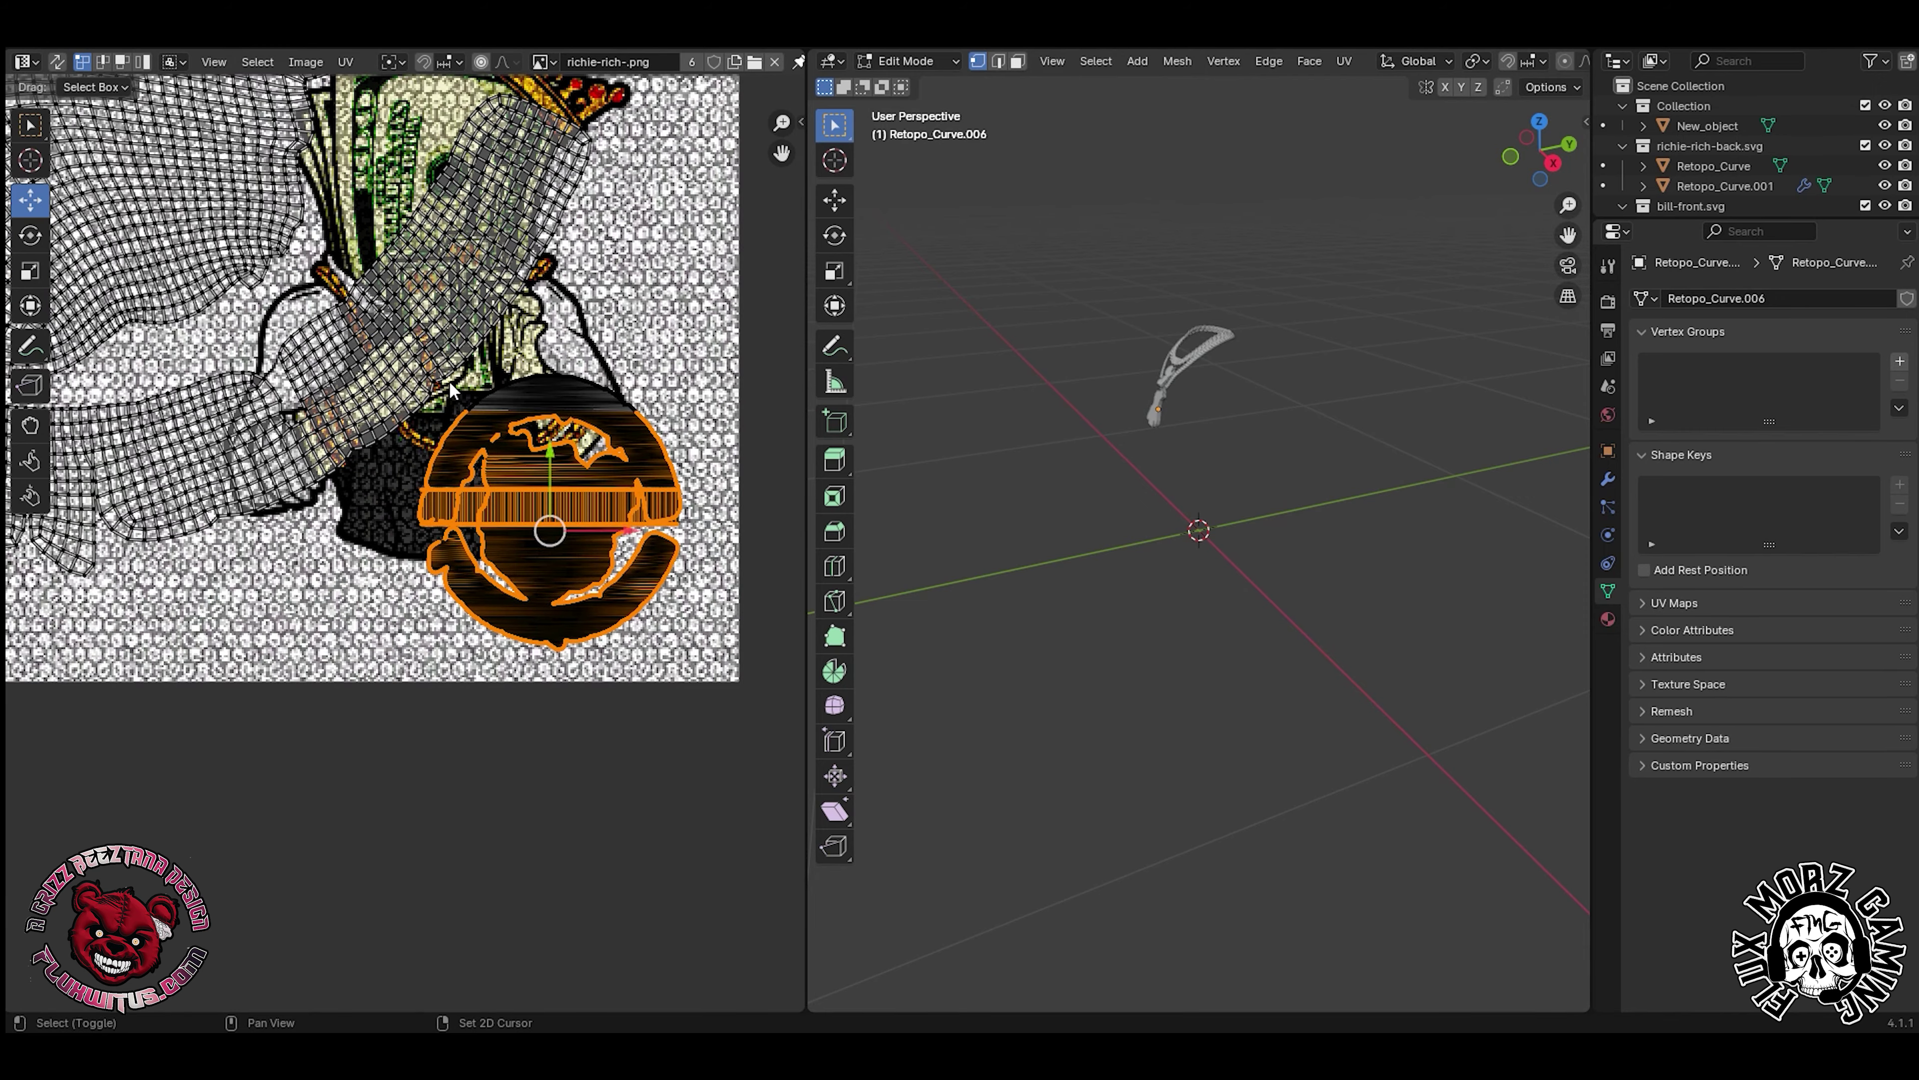
scroll(478, 378, down, 8)
scroll(393, 575, up, 2)
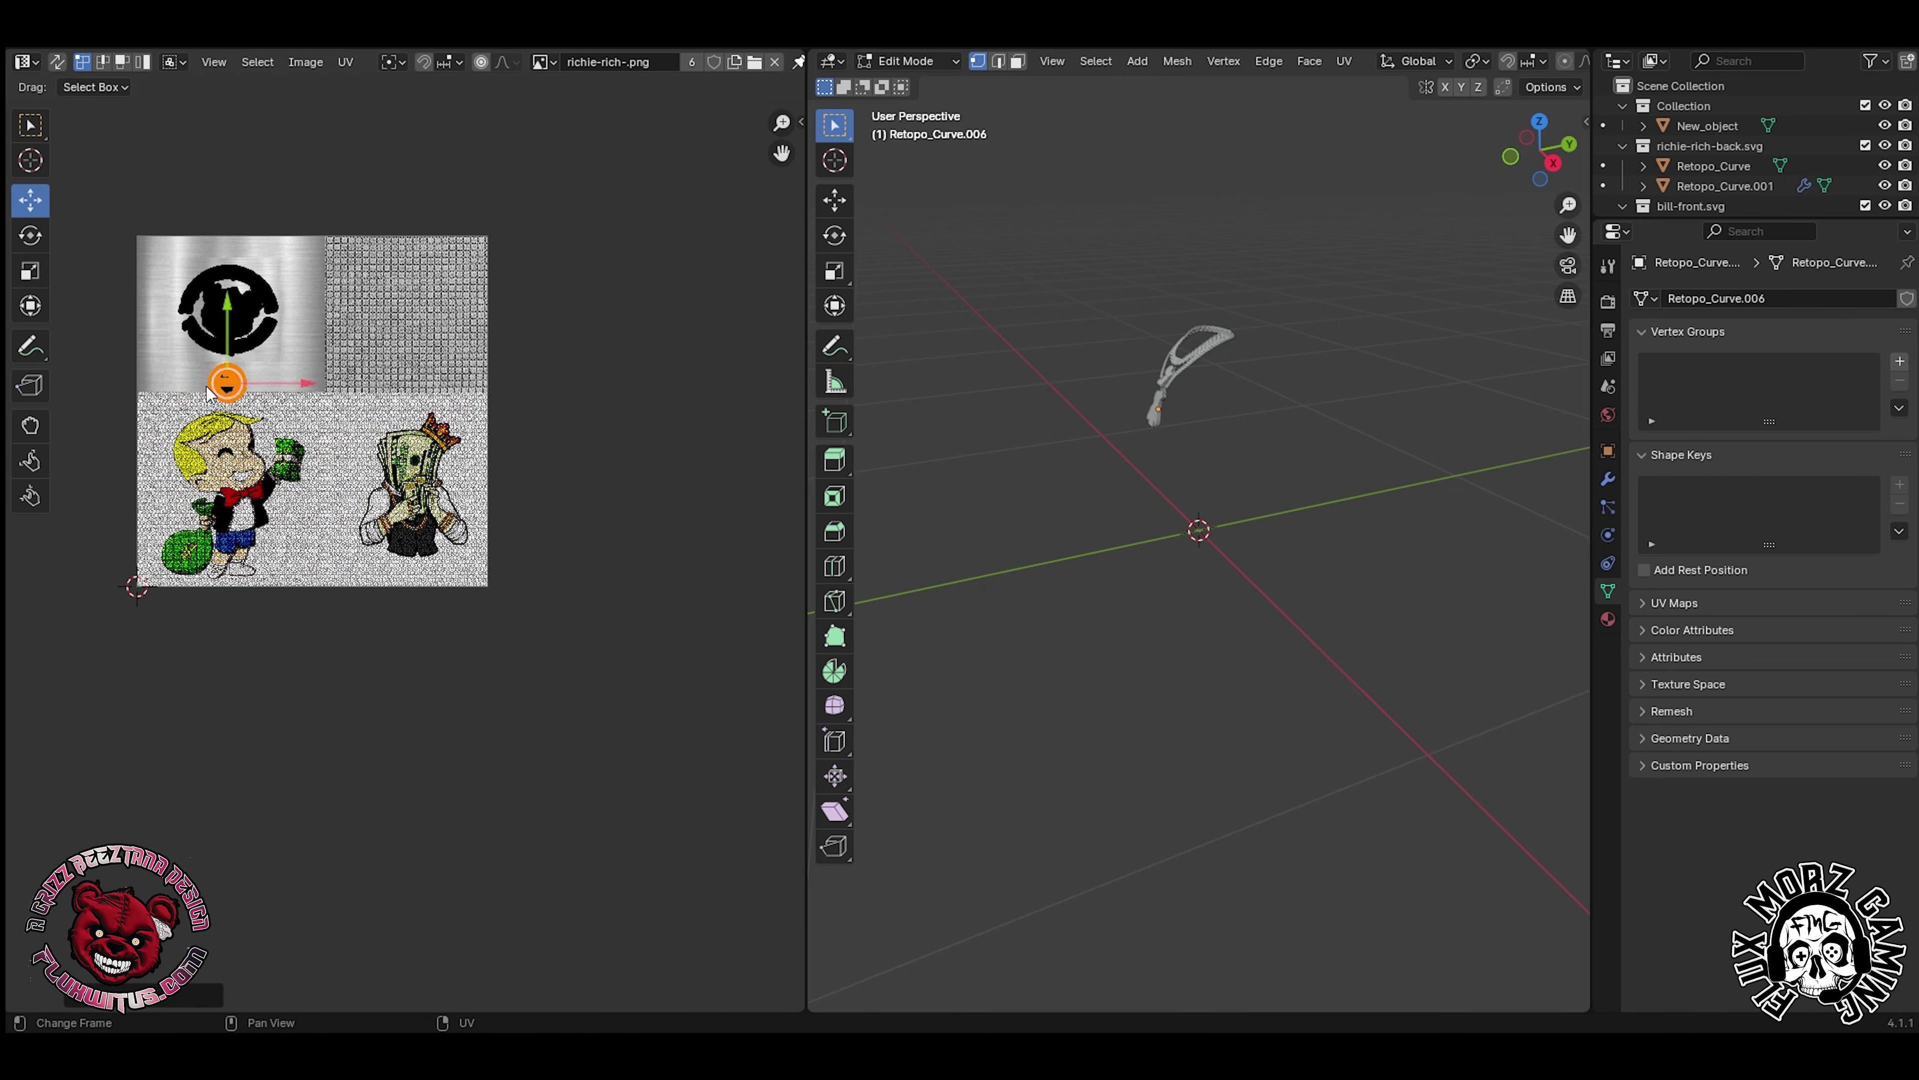
click(281, 412)
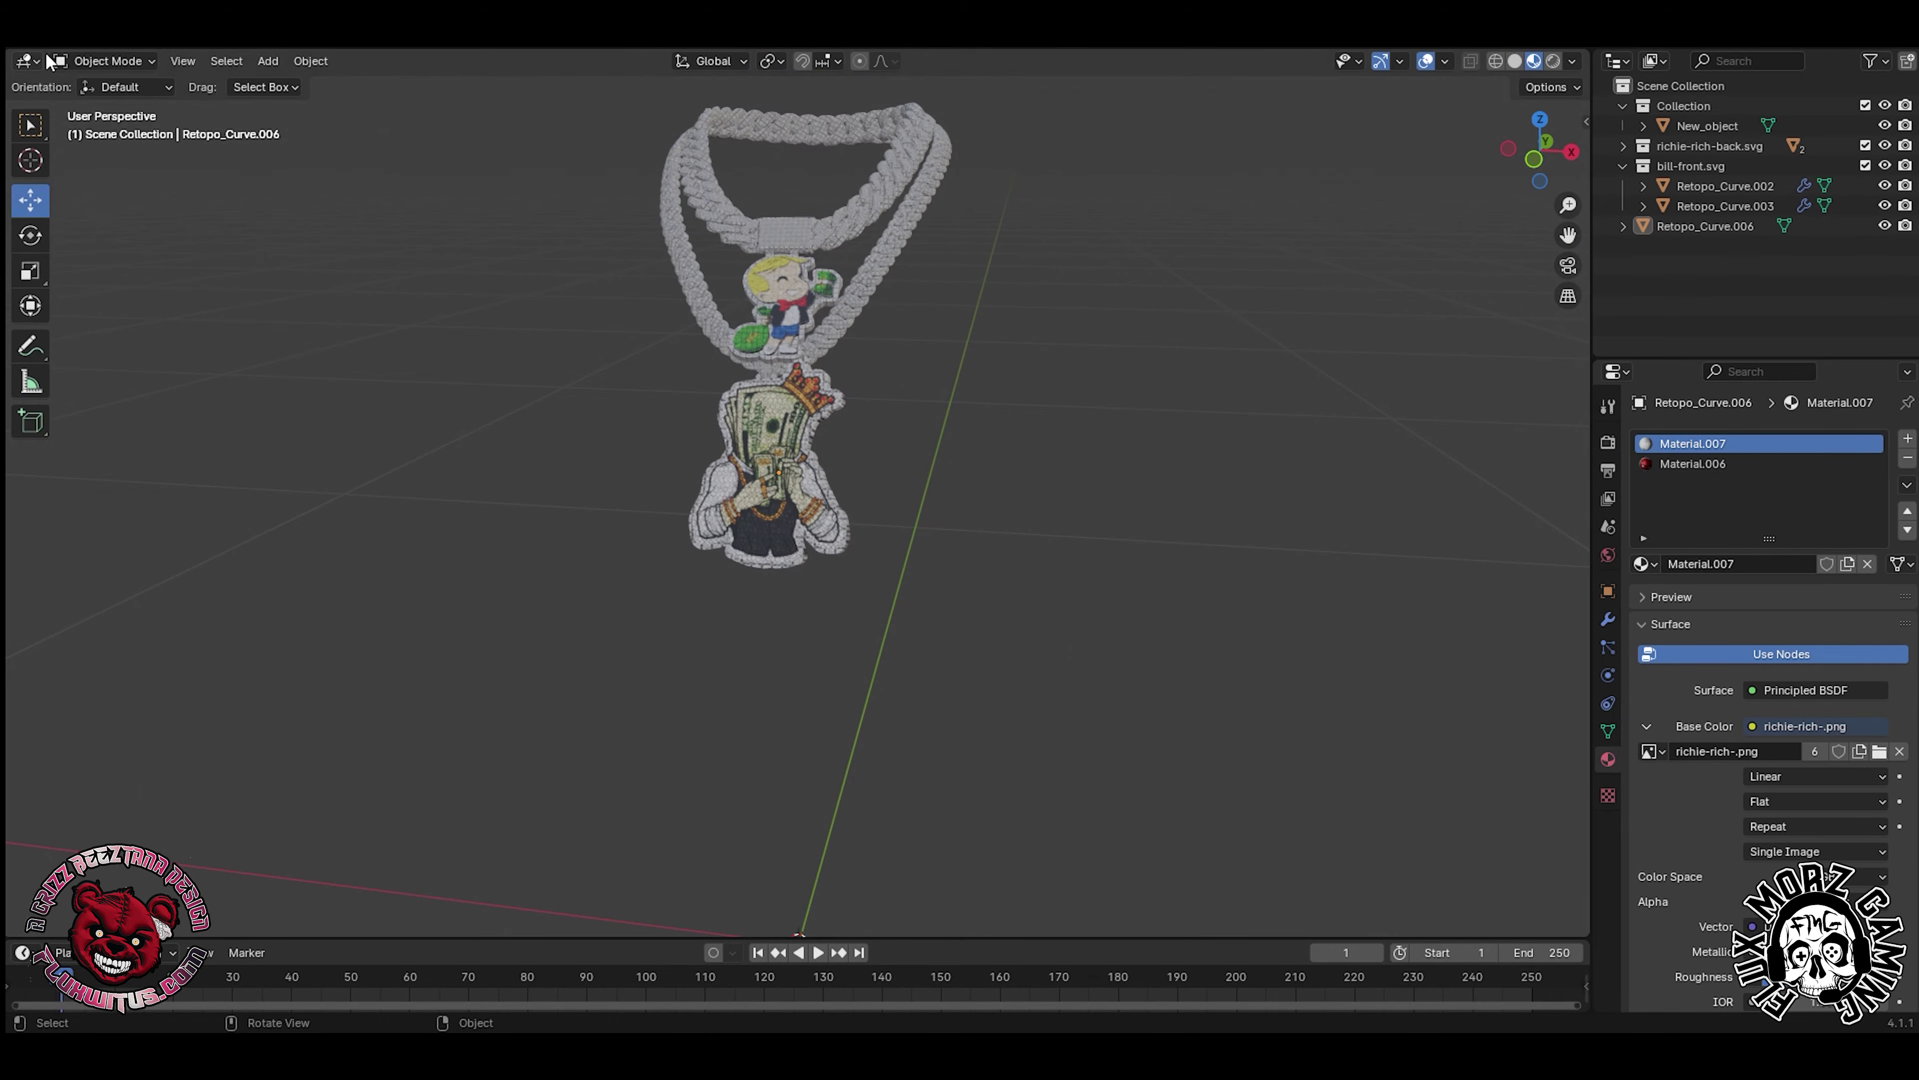
click(30, 50)
mouse_move(81, 319)
click(382, 401)
text(richie rich)
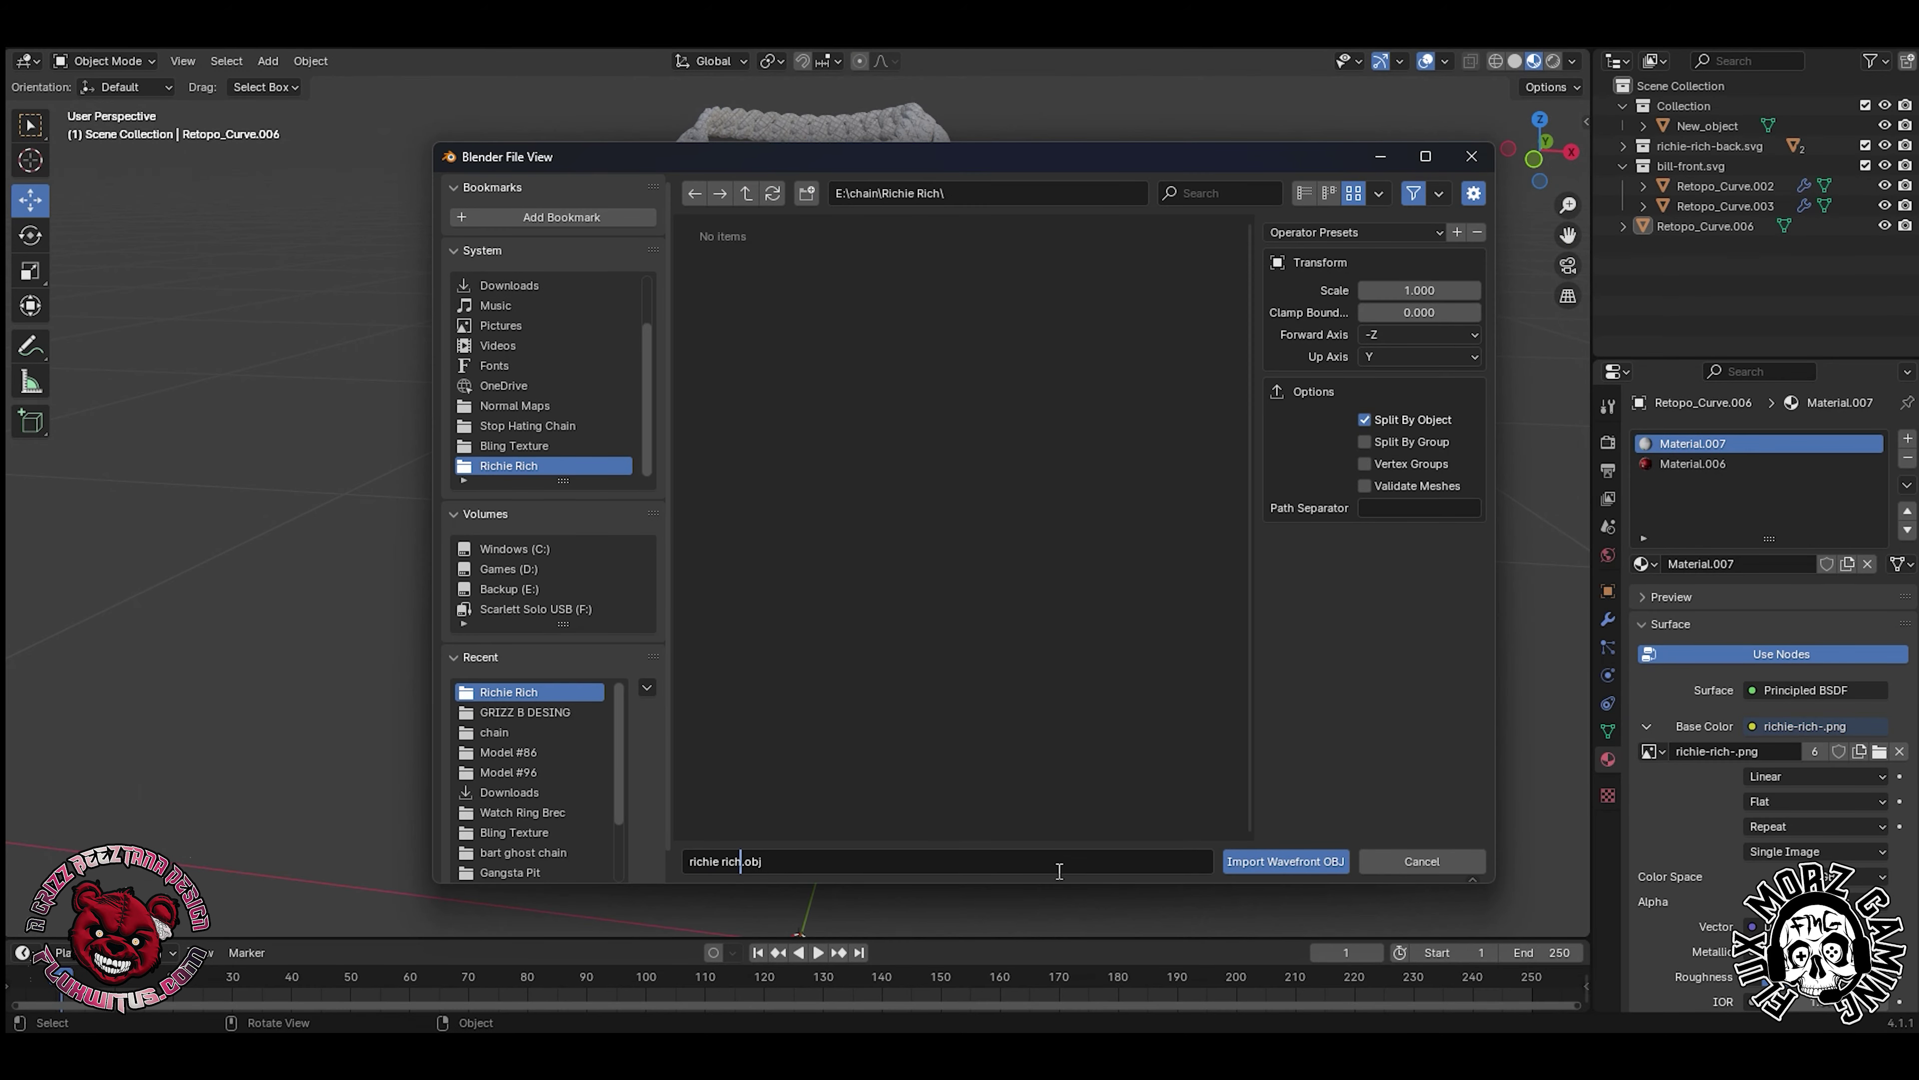
key(Return)
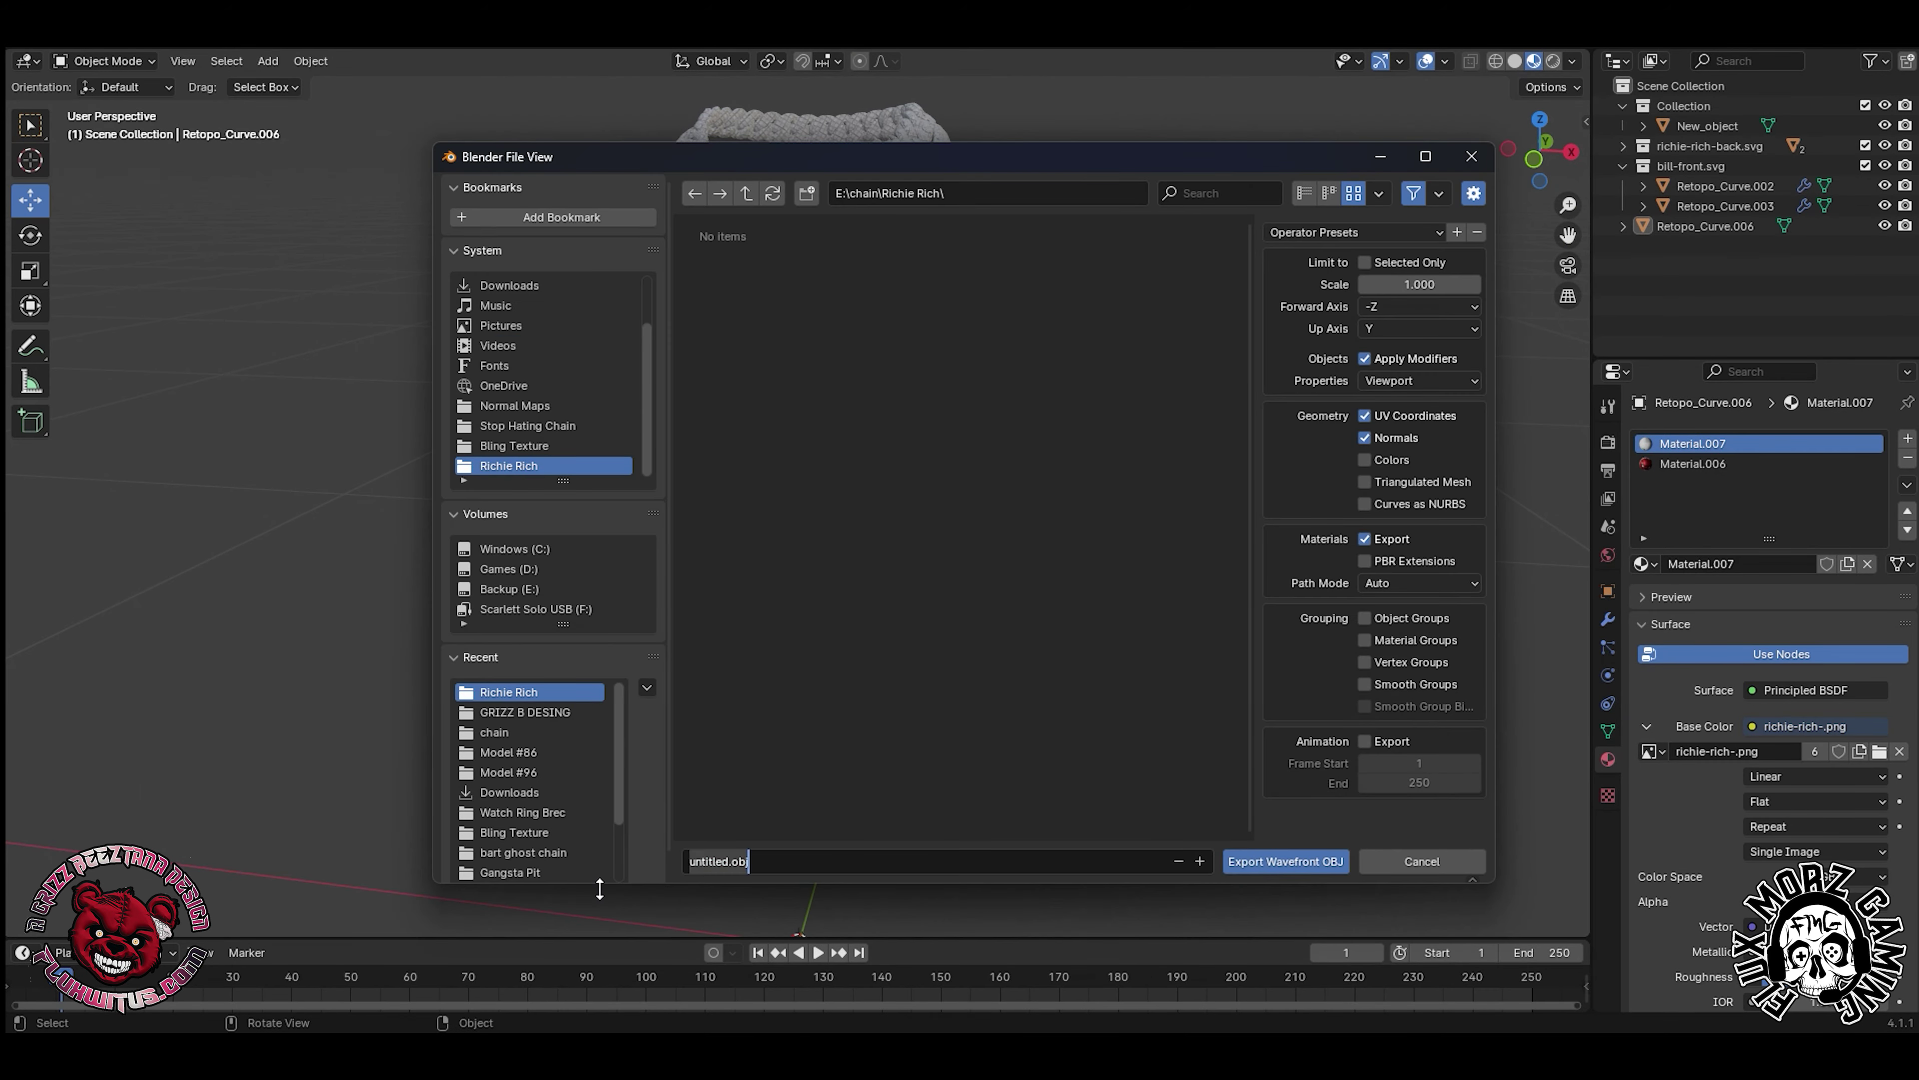
- Export the jewellery as a Wavefront OBJ to the folder E:\chain\Richie Rich
click(1268, 862)
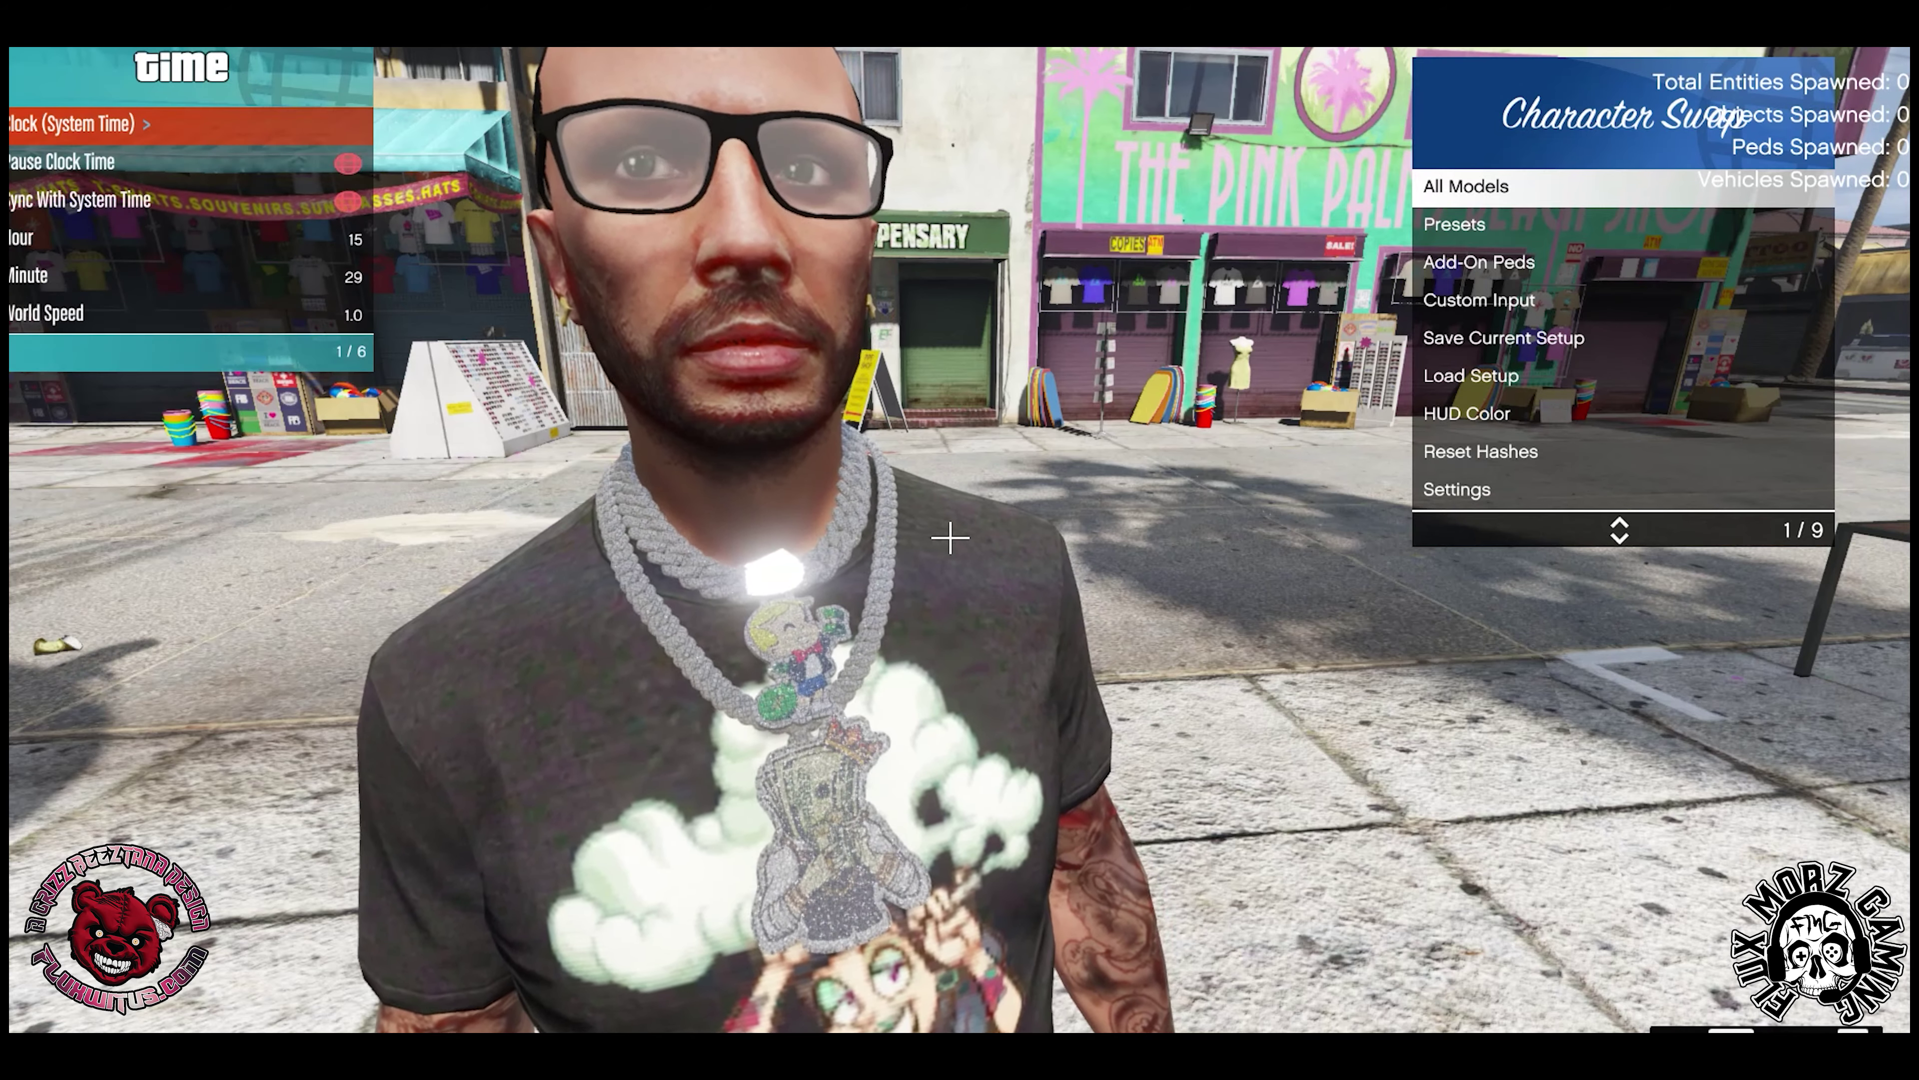
- Switch to the game and set the clock's hour to 18
key(Right)
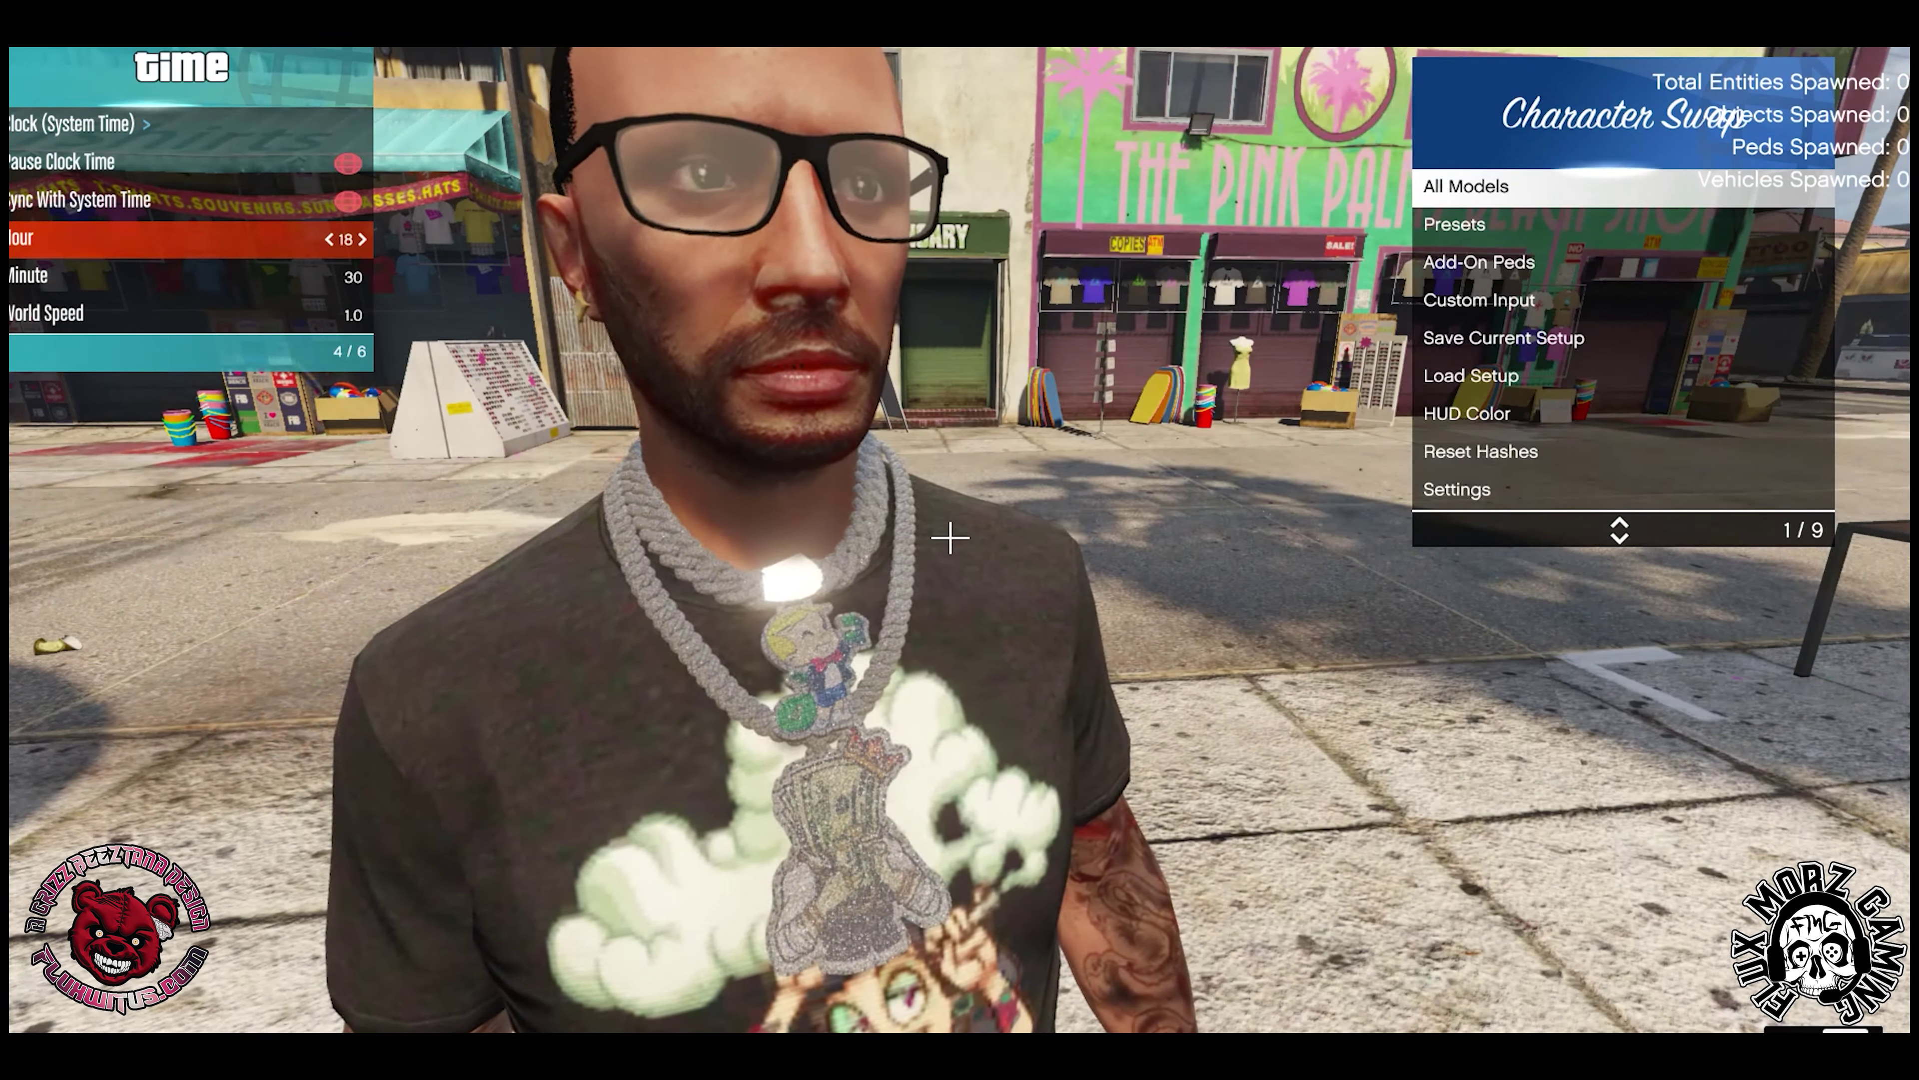